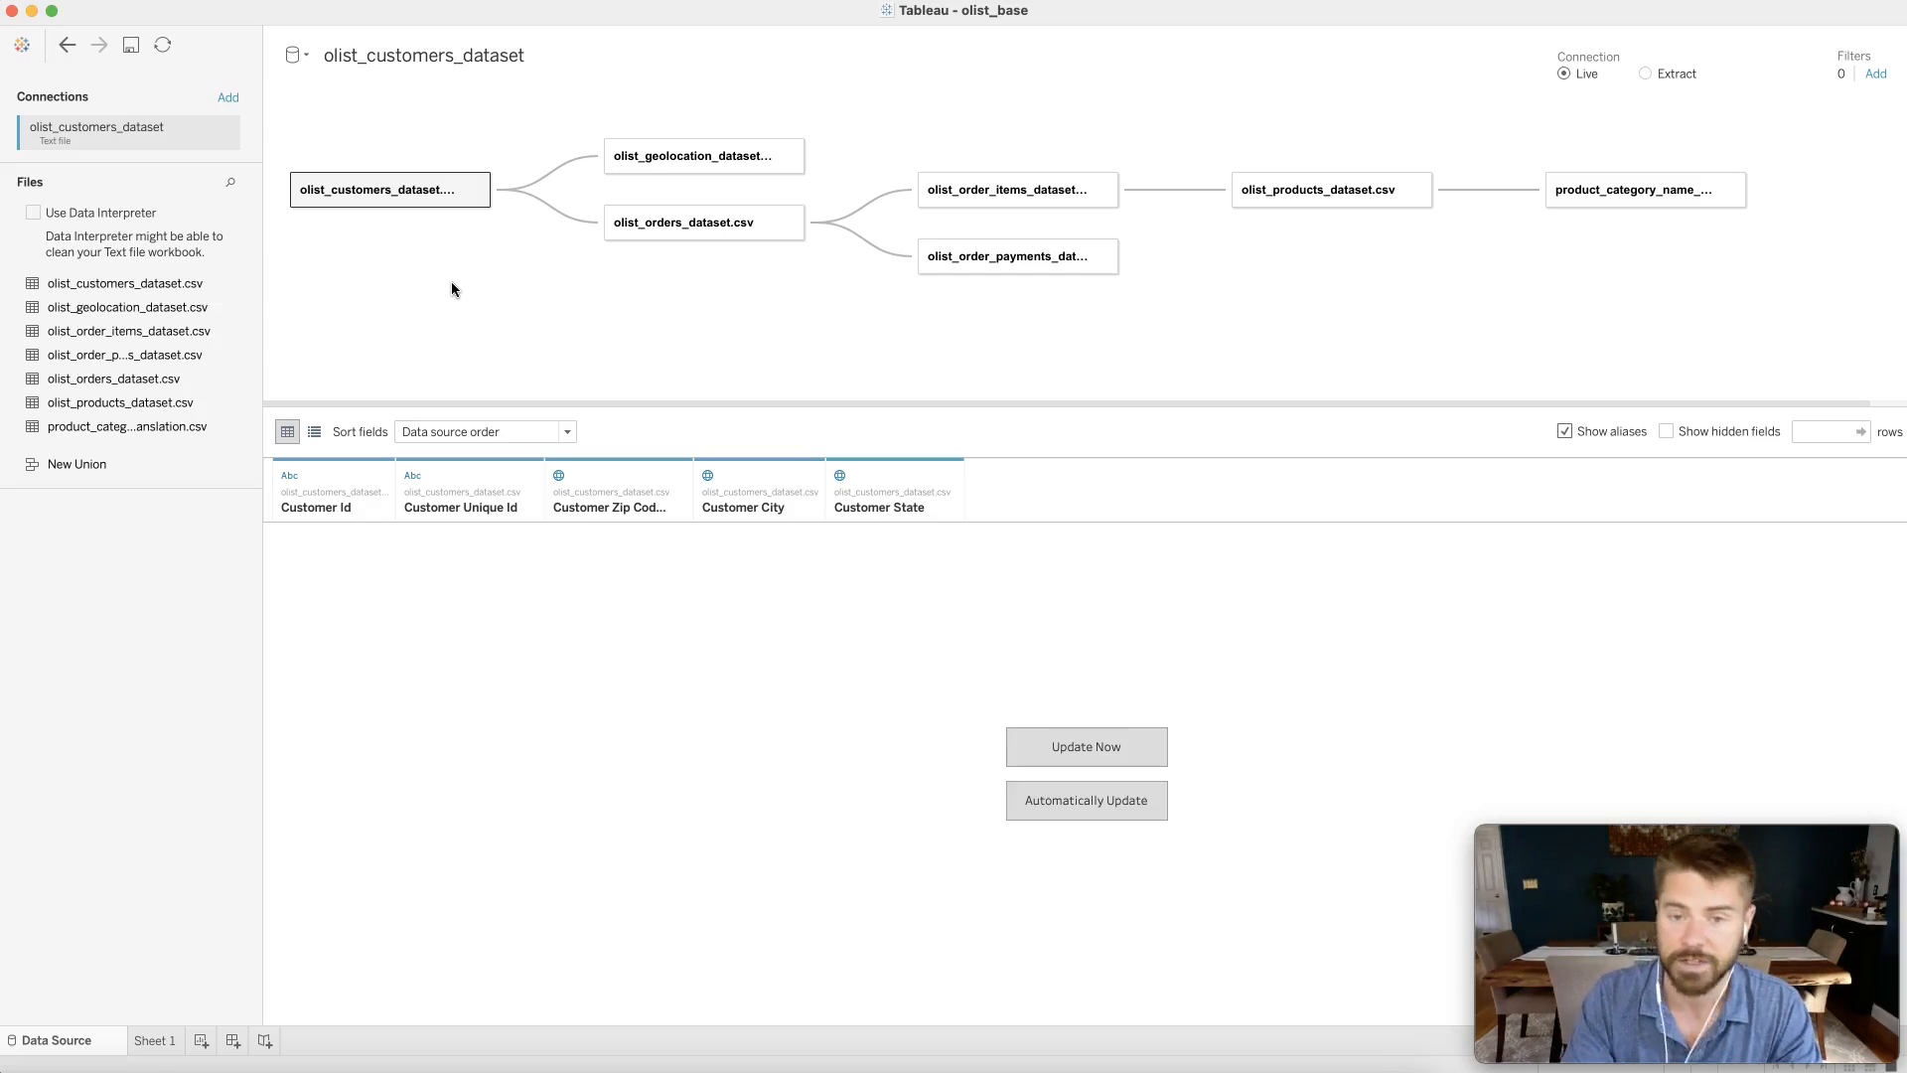
- Review how the Olist tables are related in the data source and which fields each table offers in Sheet 1
left_click(146, 1043)
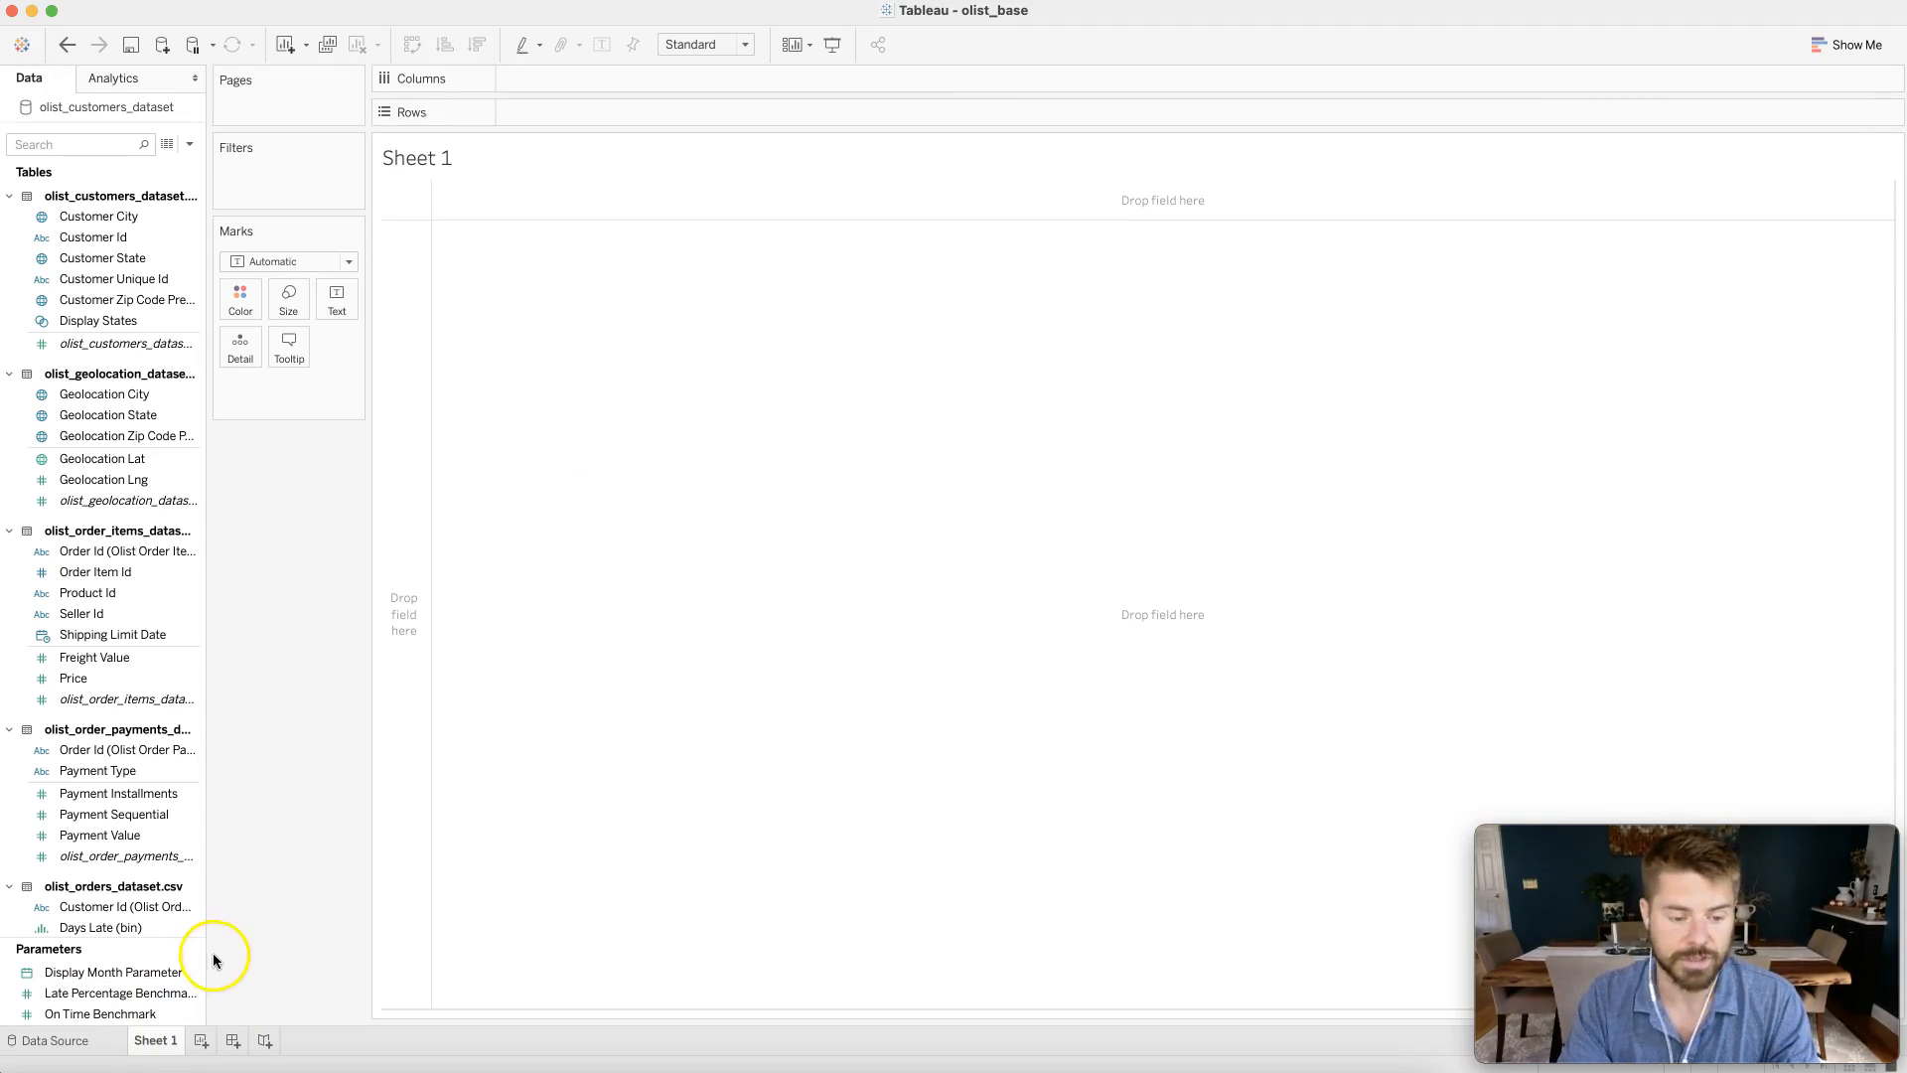
left_click(92, 1045)
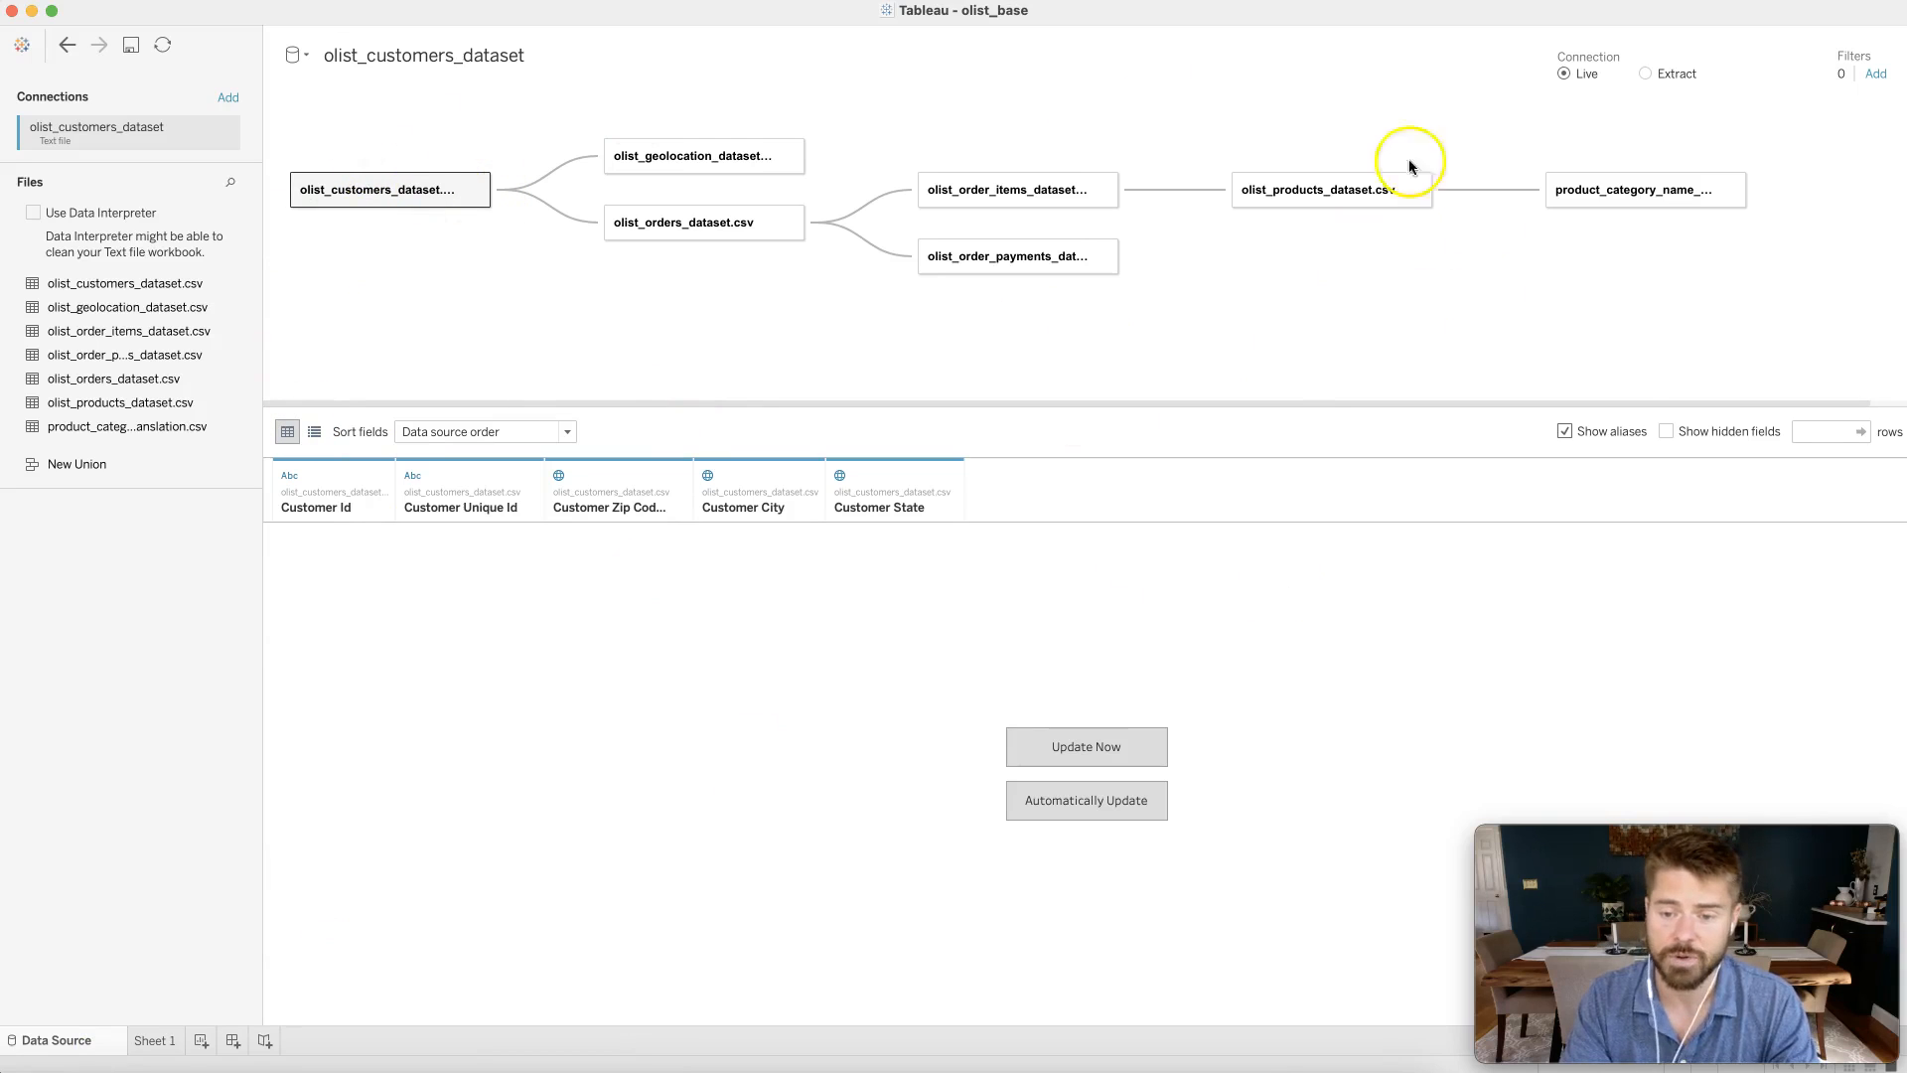
left_click(151, 1040)
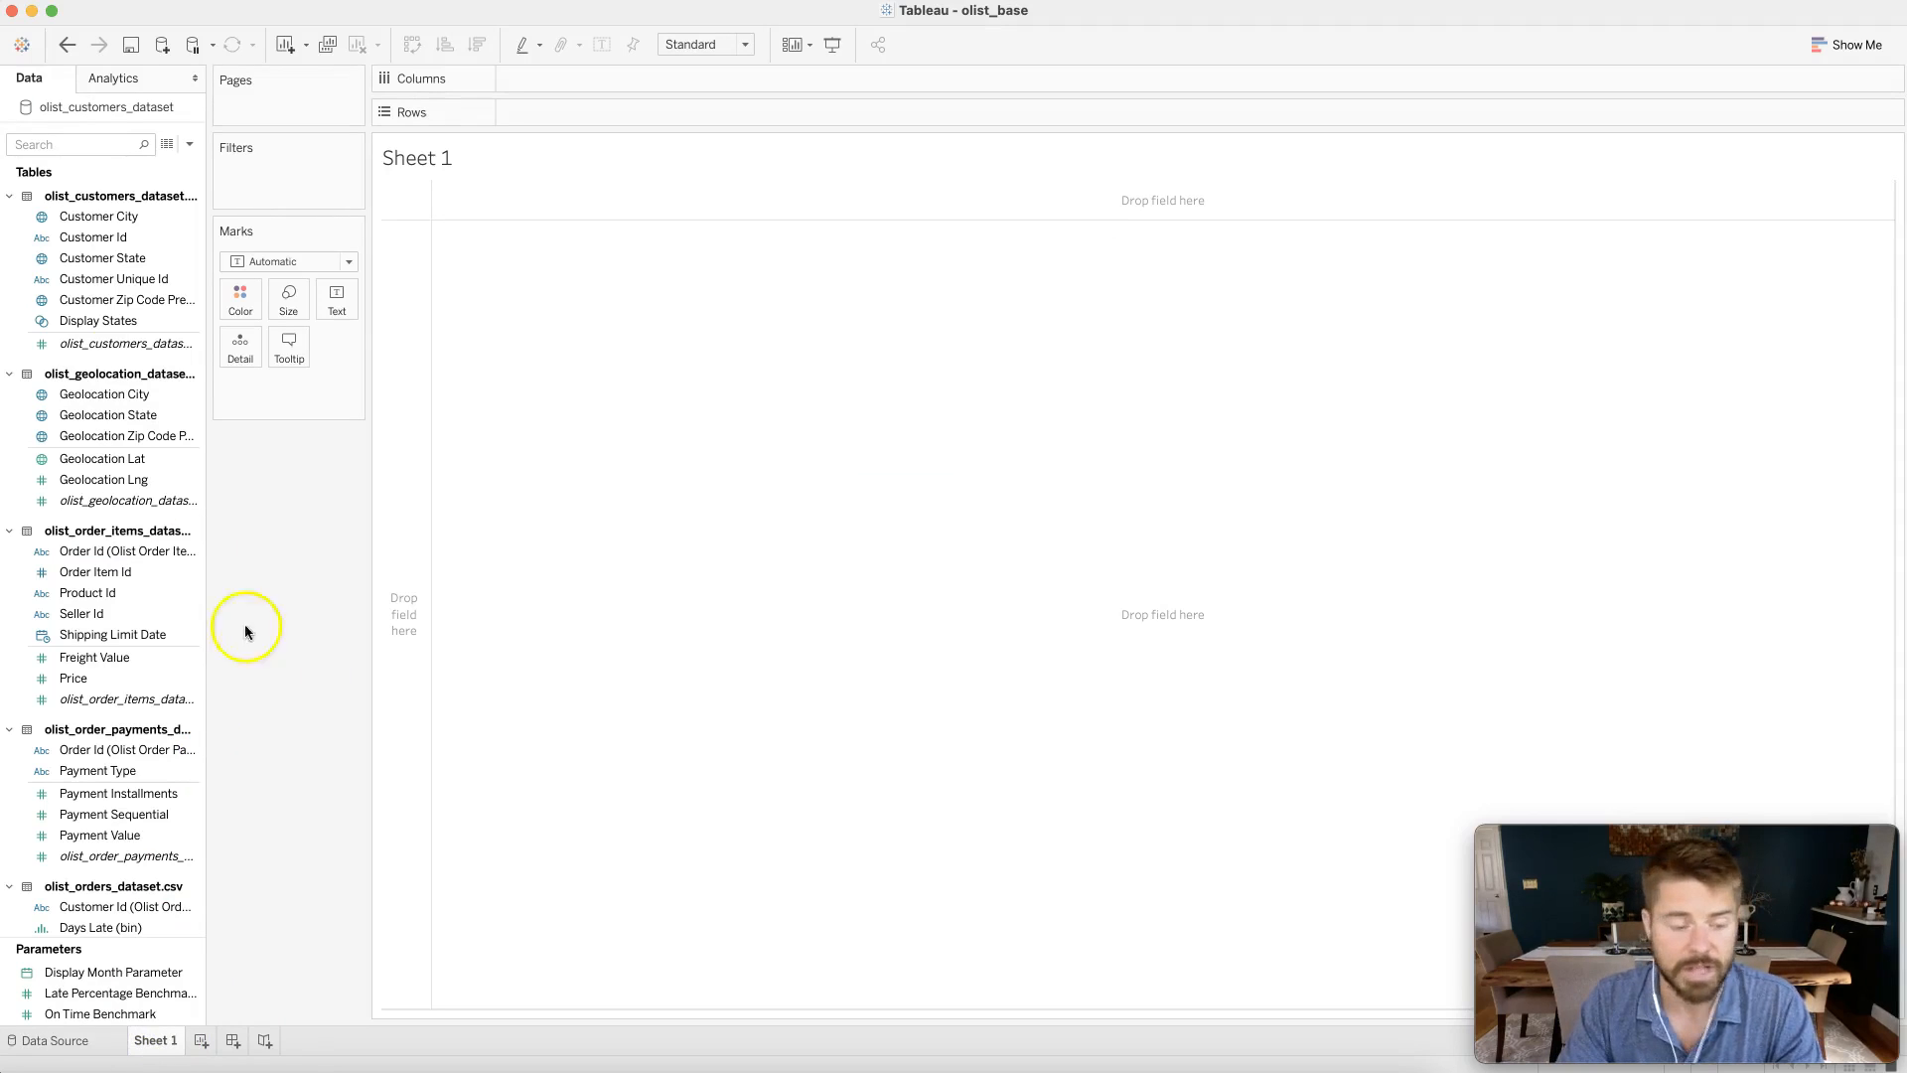
scroll(93, 705, "down", 15)
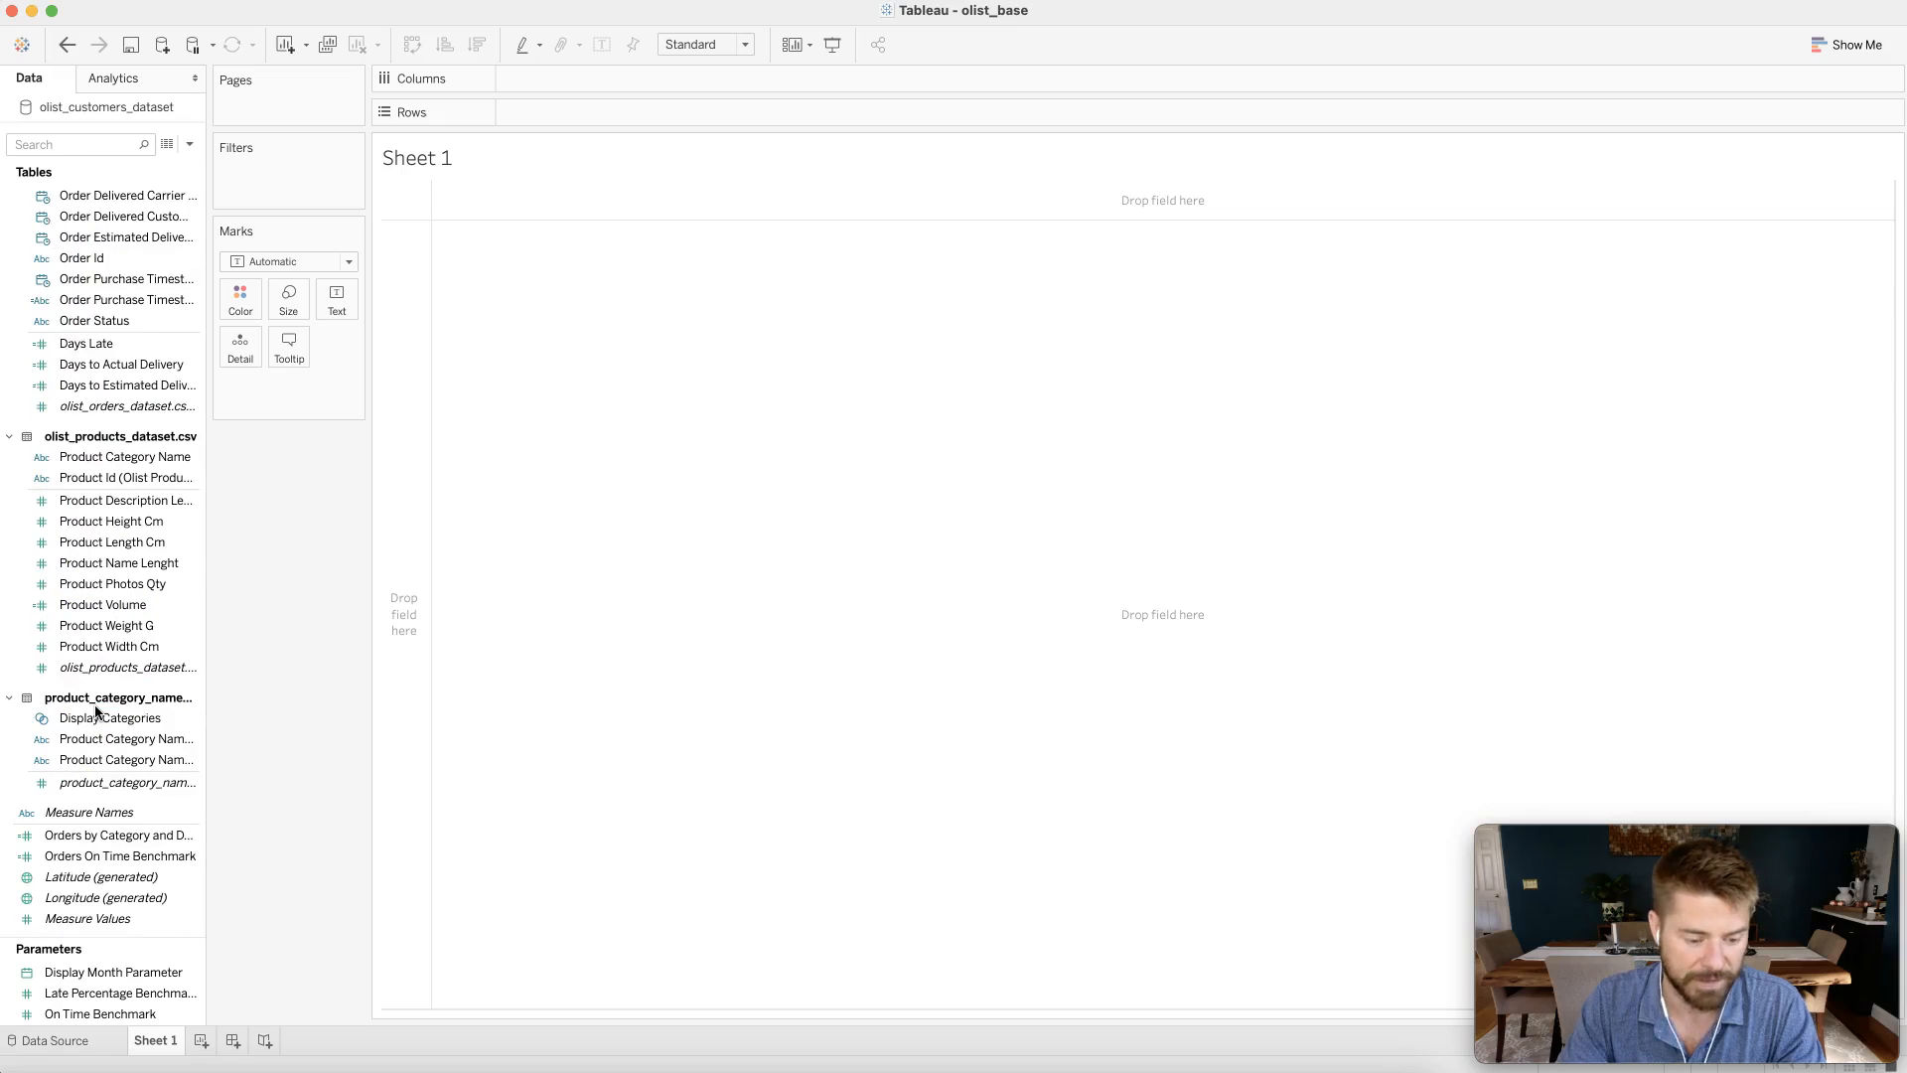
scroll(96, 709, "up", 1)
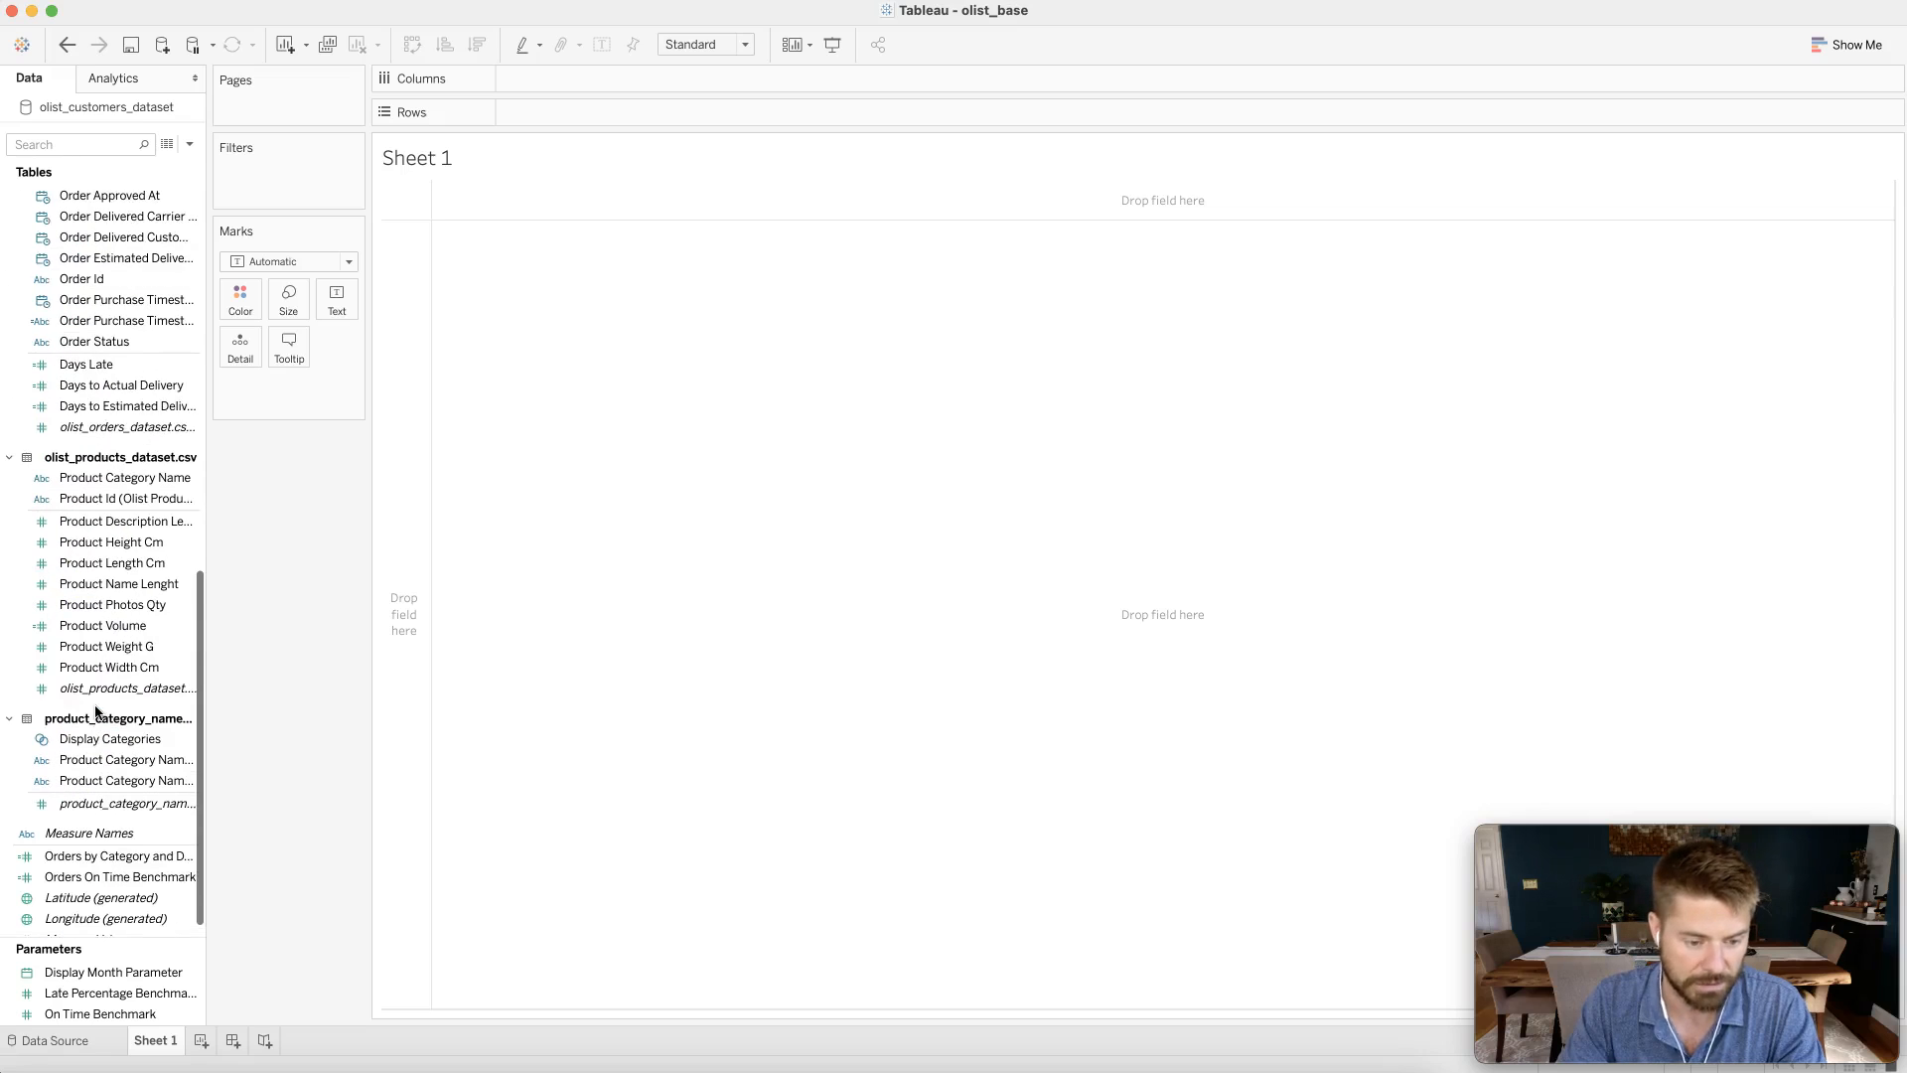
scroll(95, 709, "up", 7)
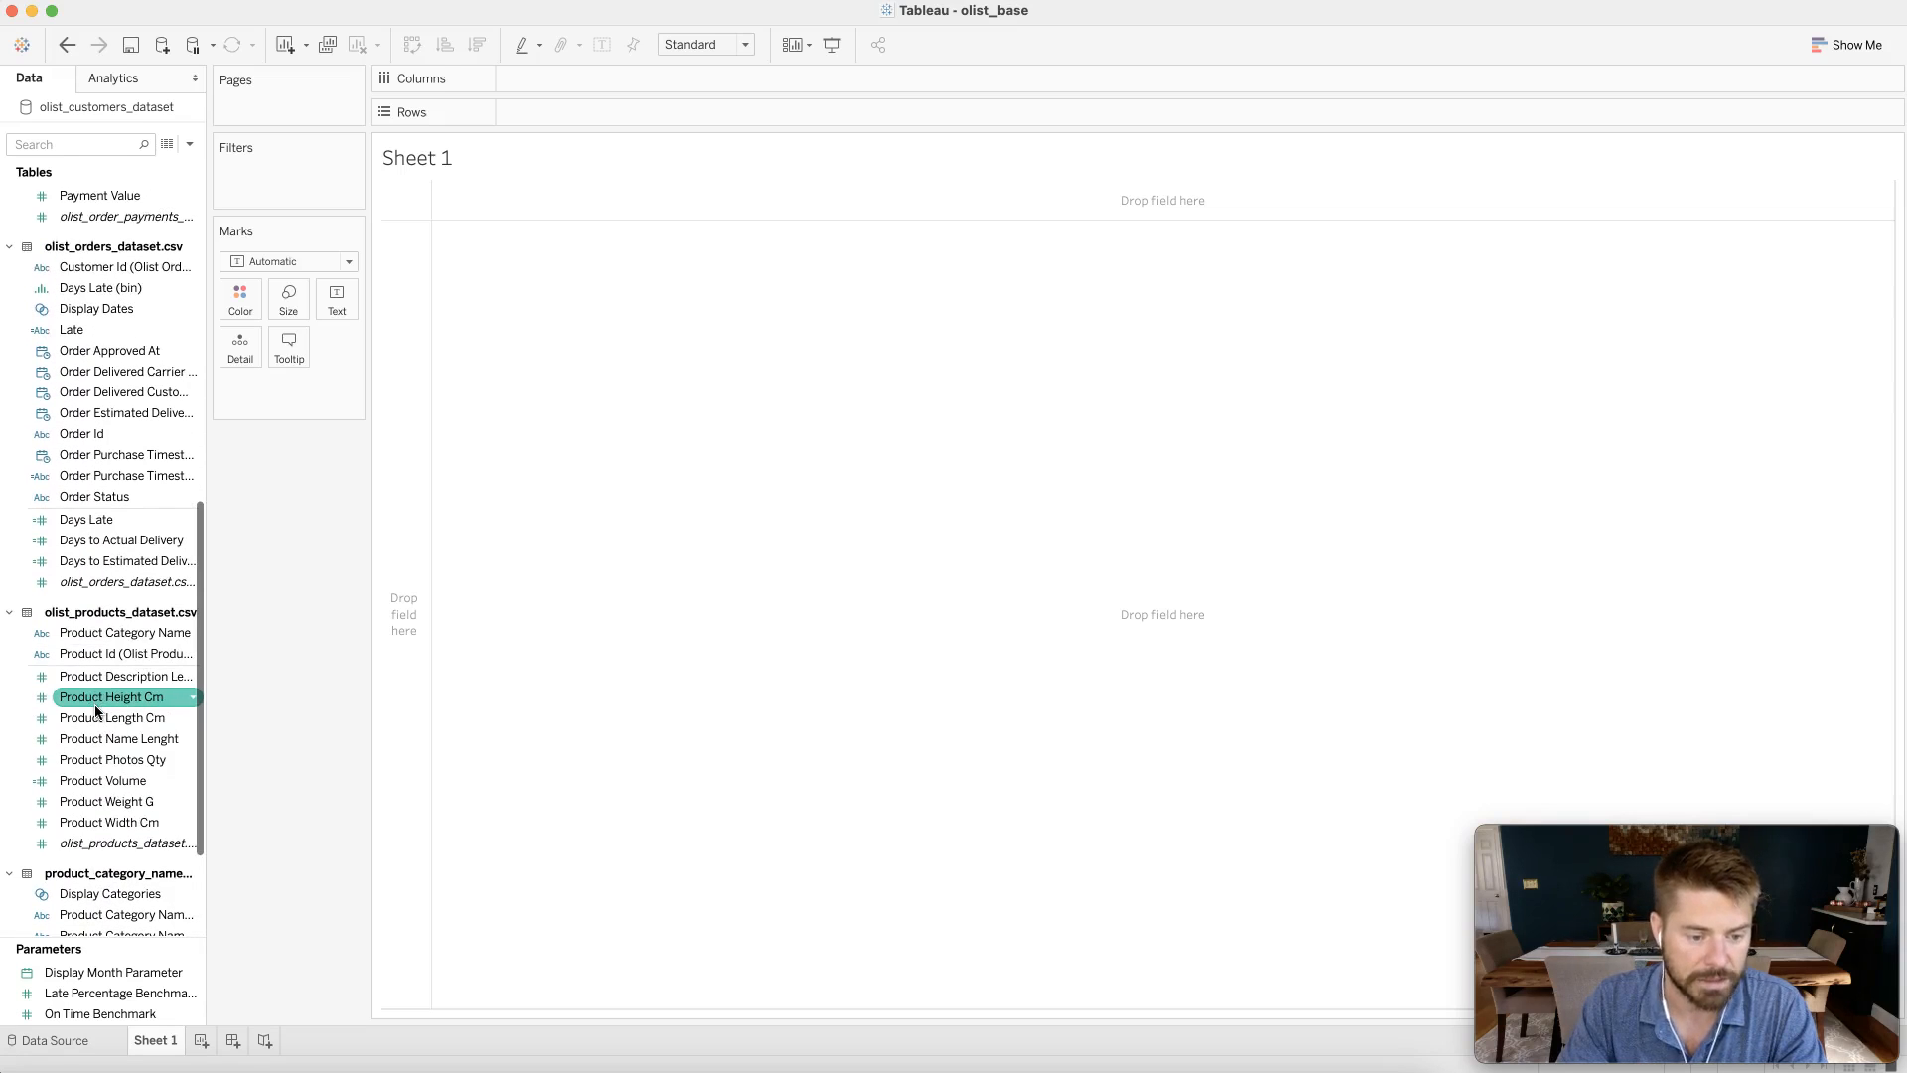
scroll(95, 708, "down", 8)
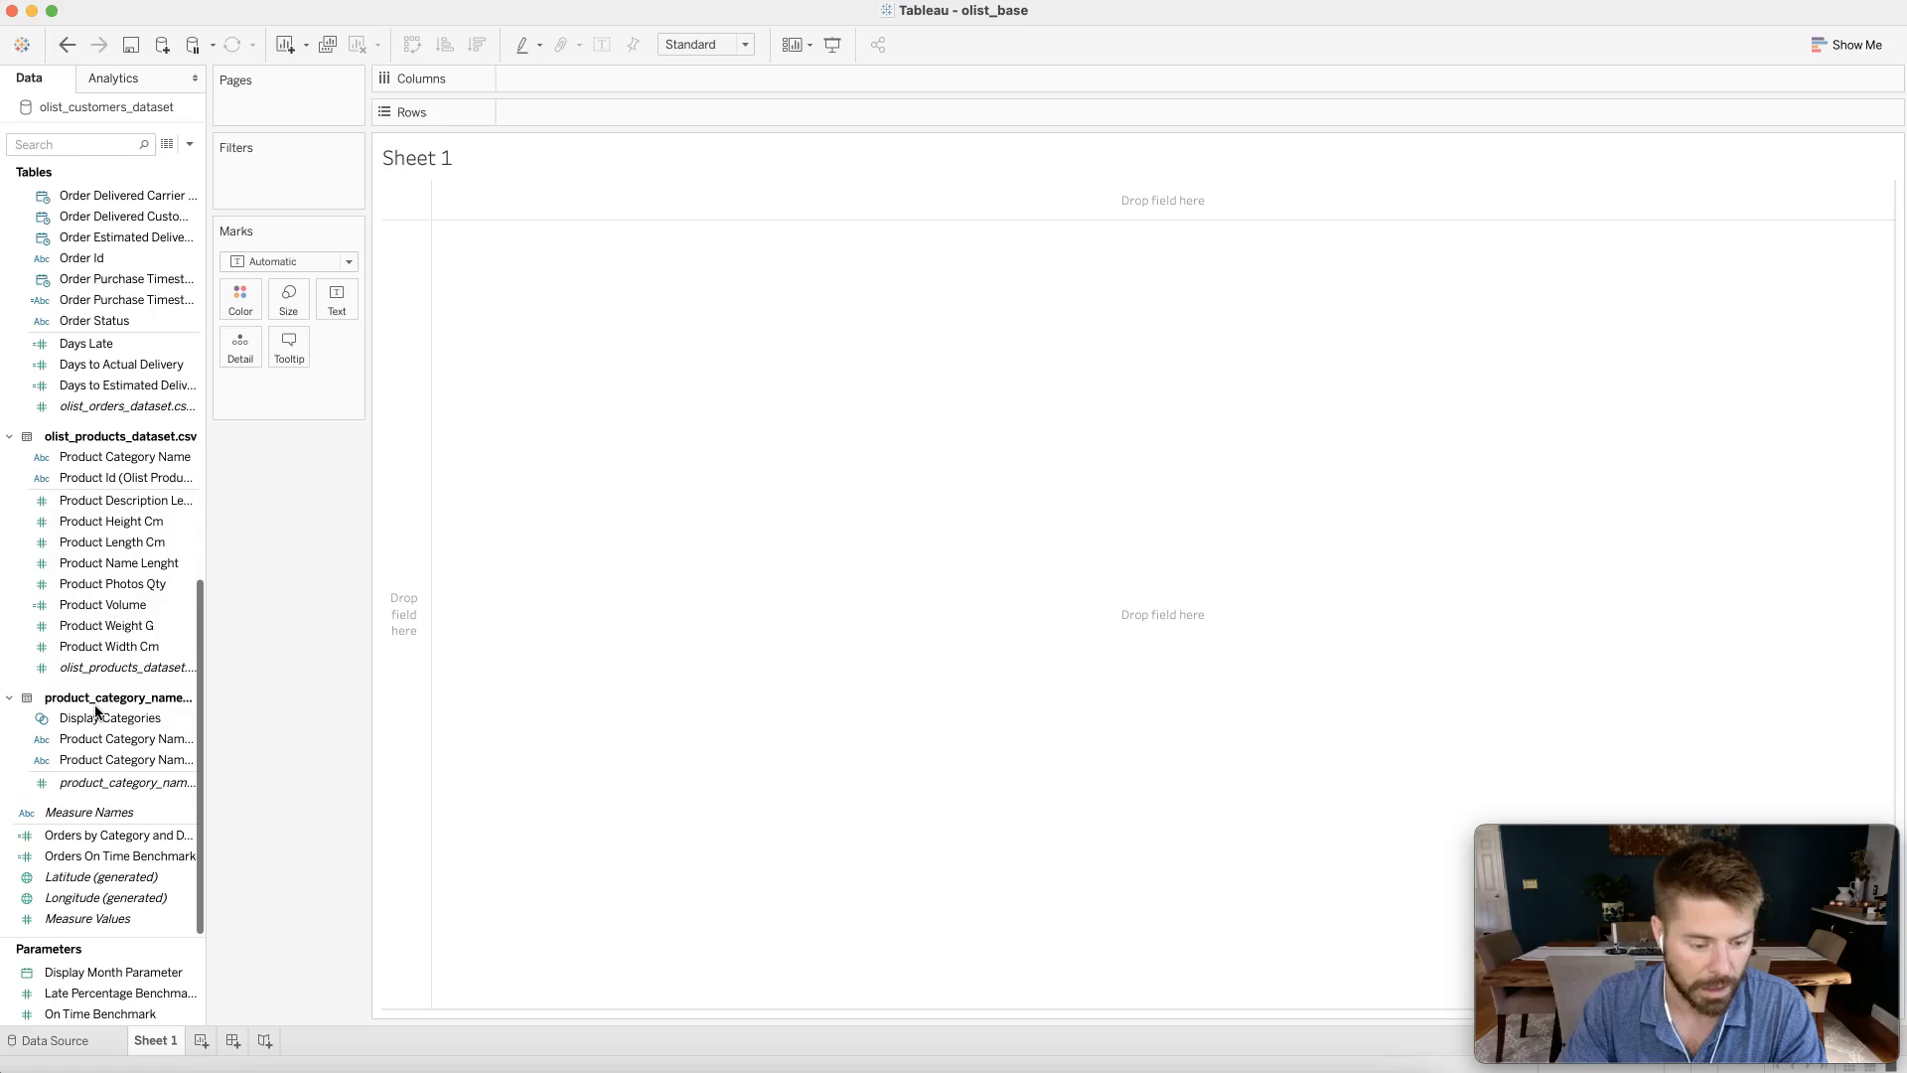
scroll(95, 709, "up", 15)
scroll(95, 708, "up", 15)
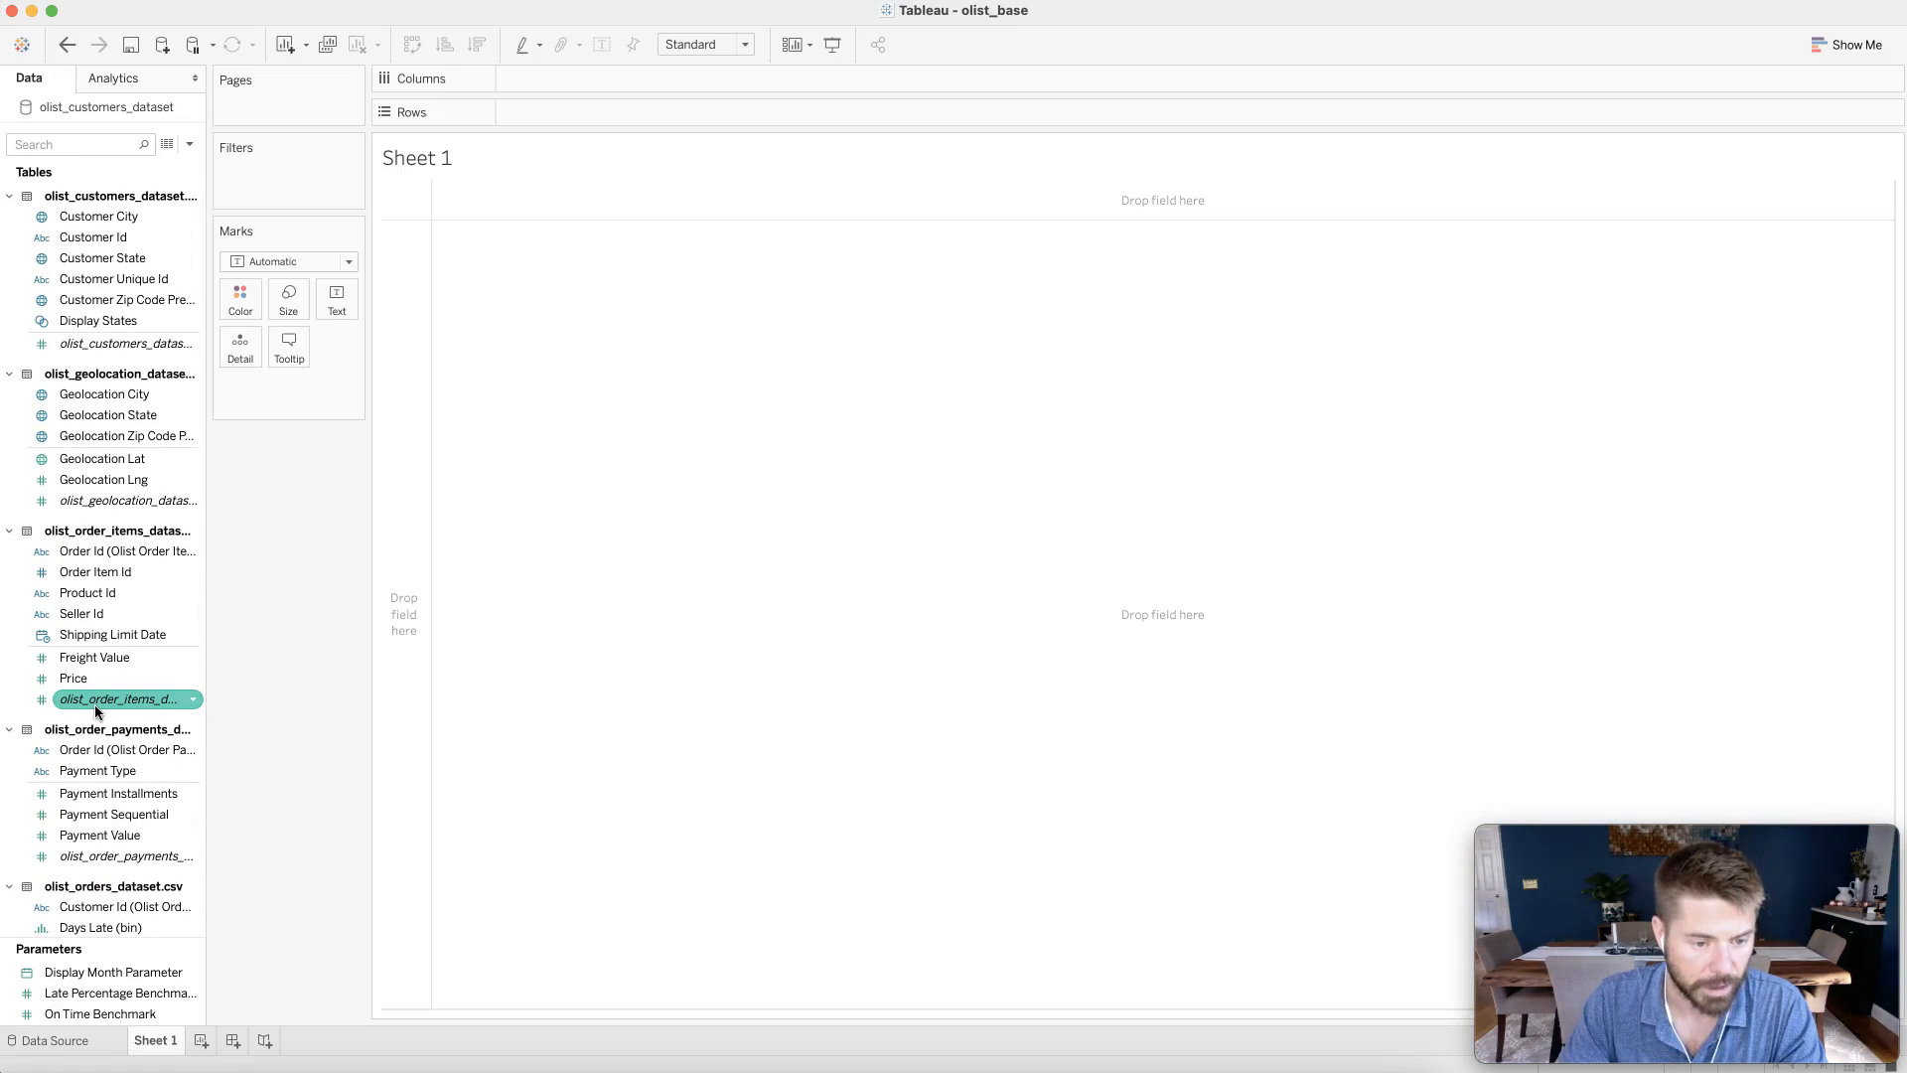
scroll(96, 711, "down", 1)
scroll(96, 711, "up", 1)
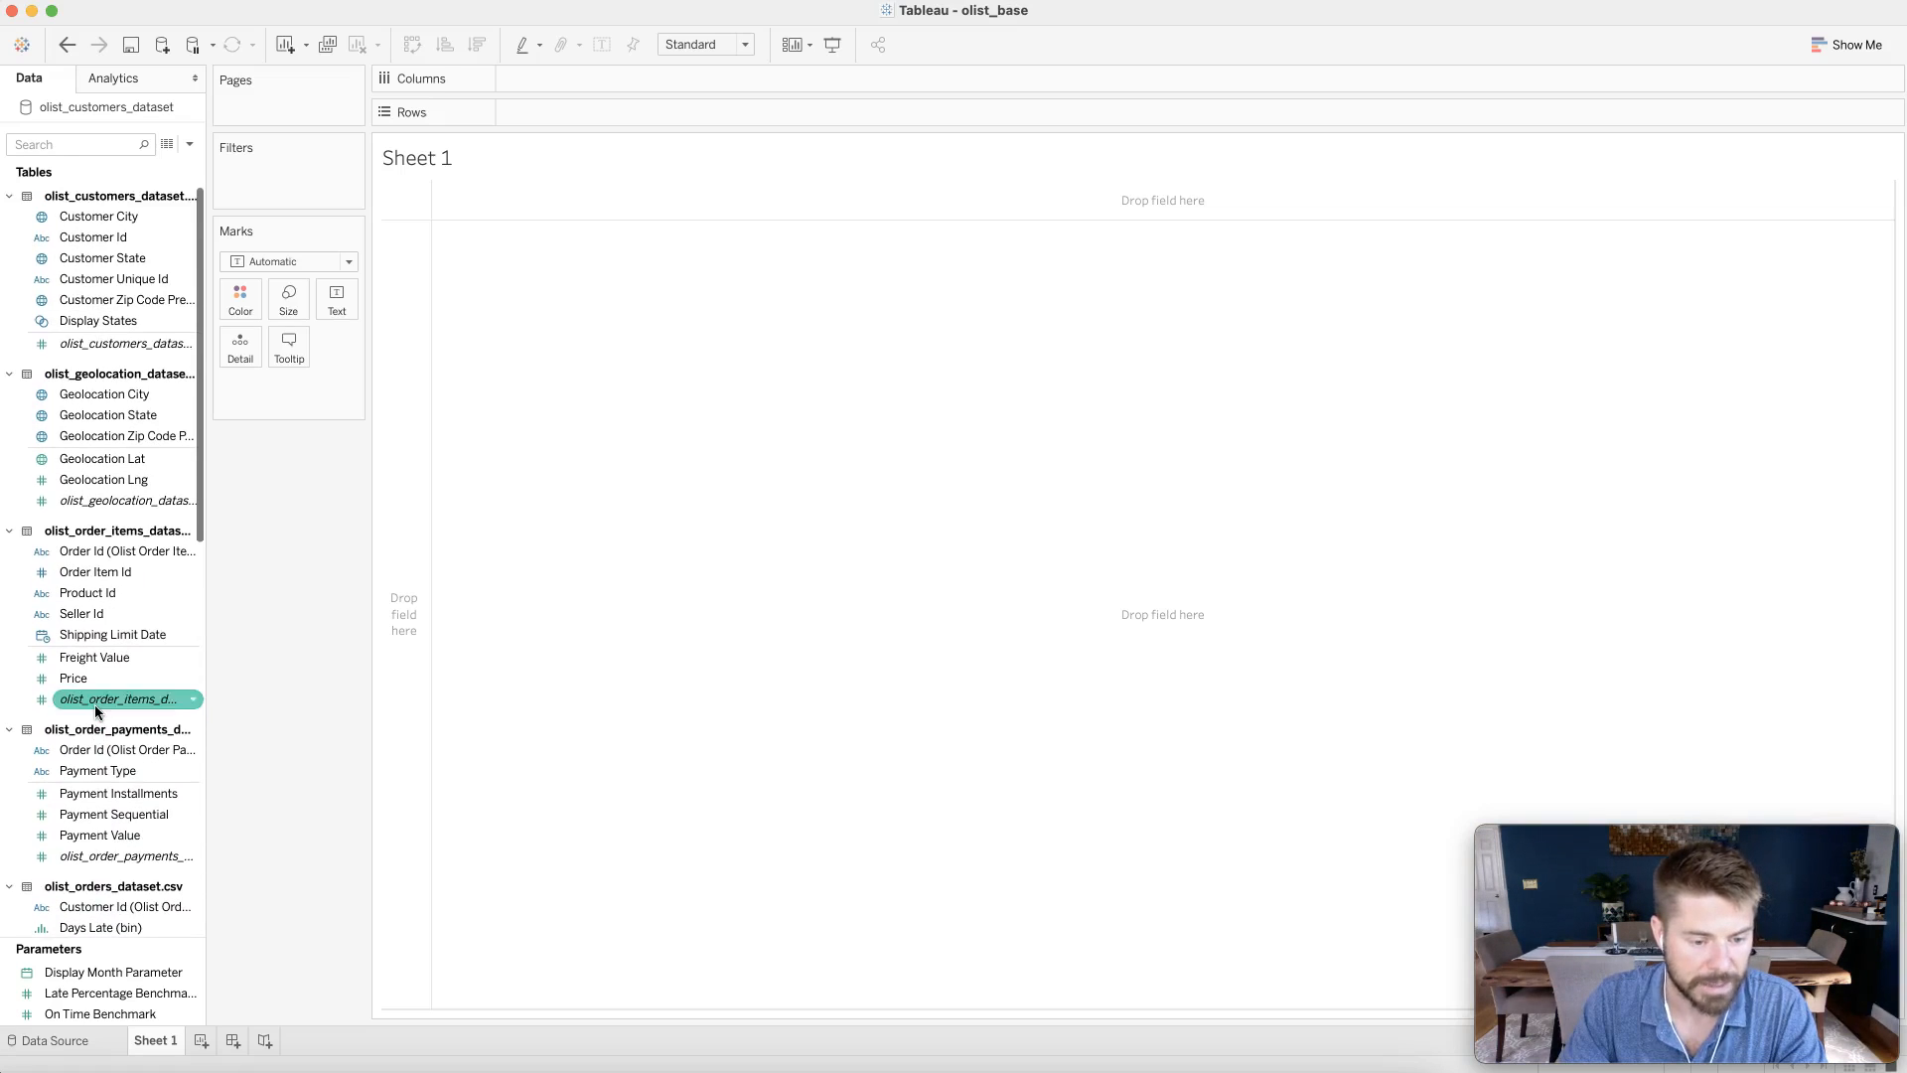
- Assign the Longitude geographic role to the Geolocation Lng field
left_click(132, 481)
left_click(127, 459, "super")
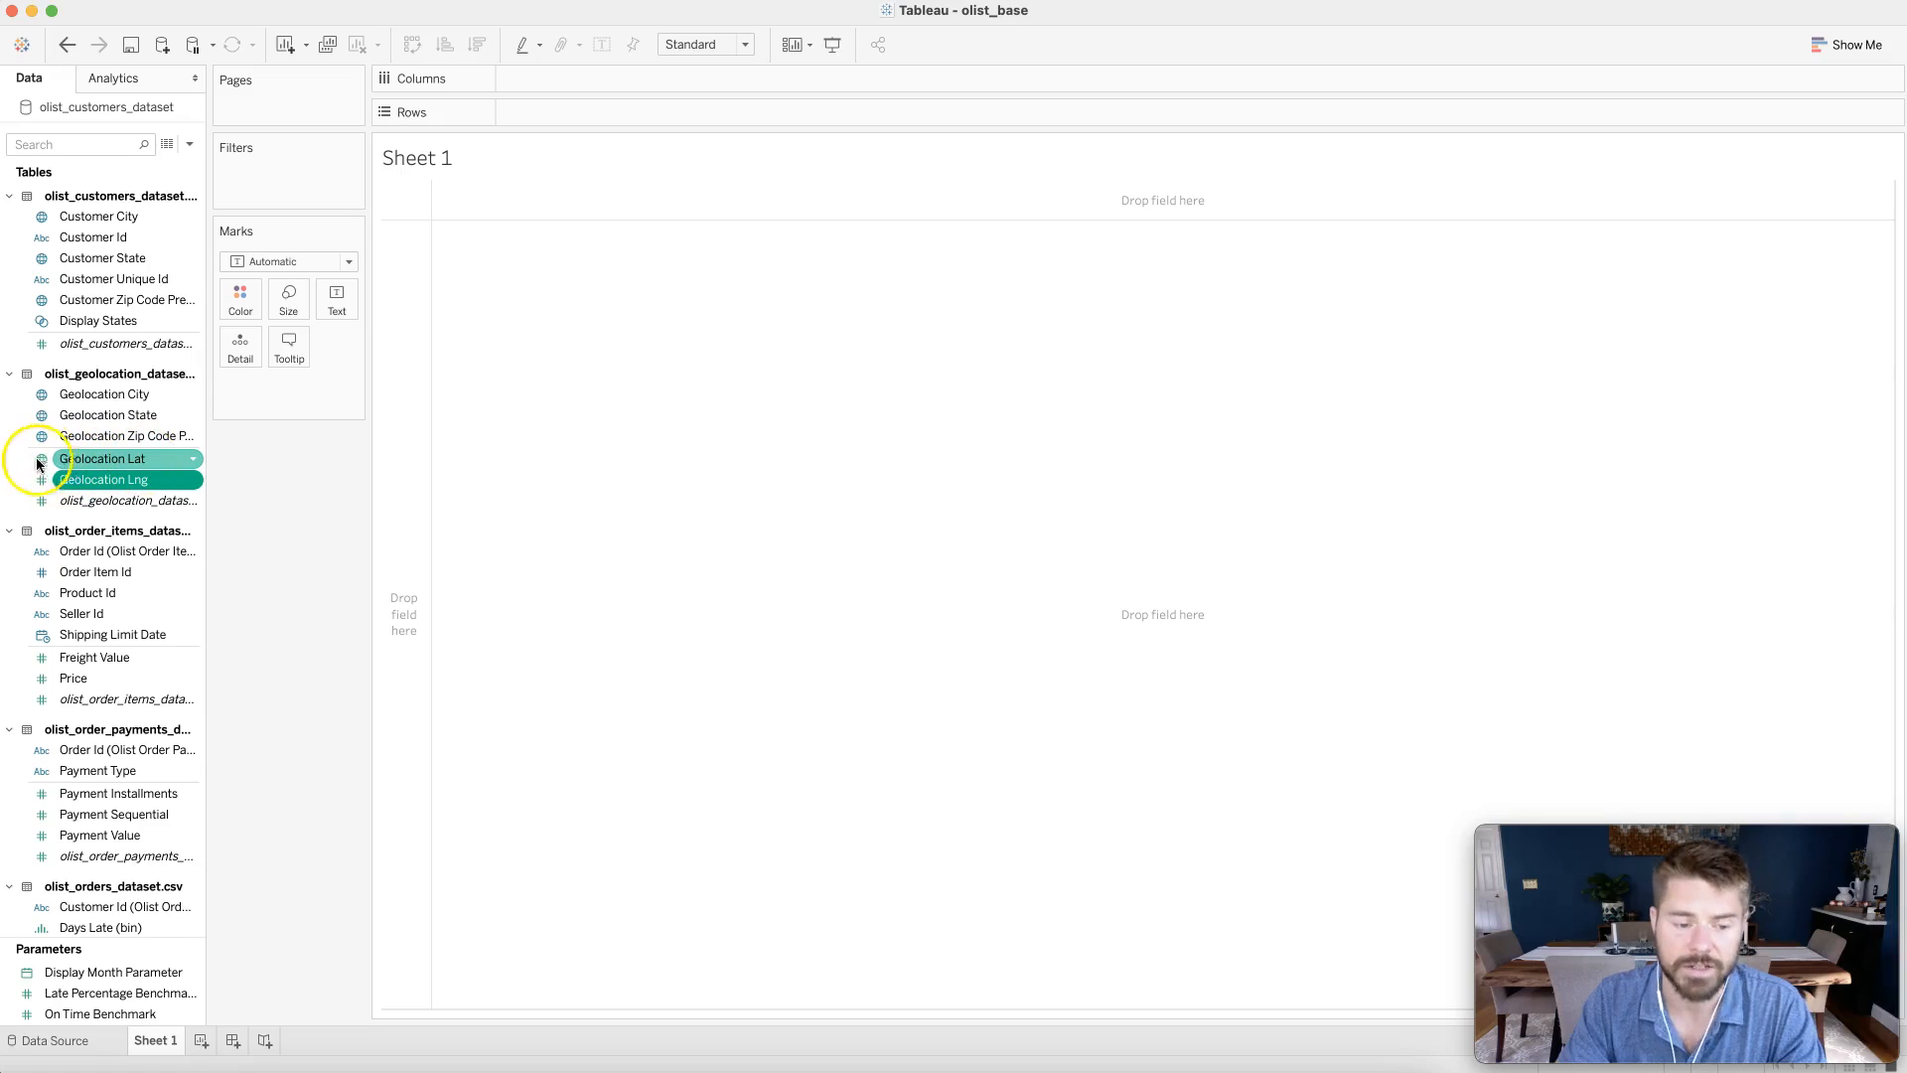
left_click(110, 483)
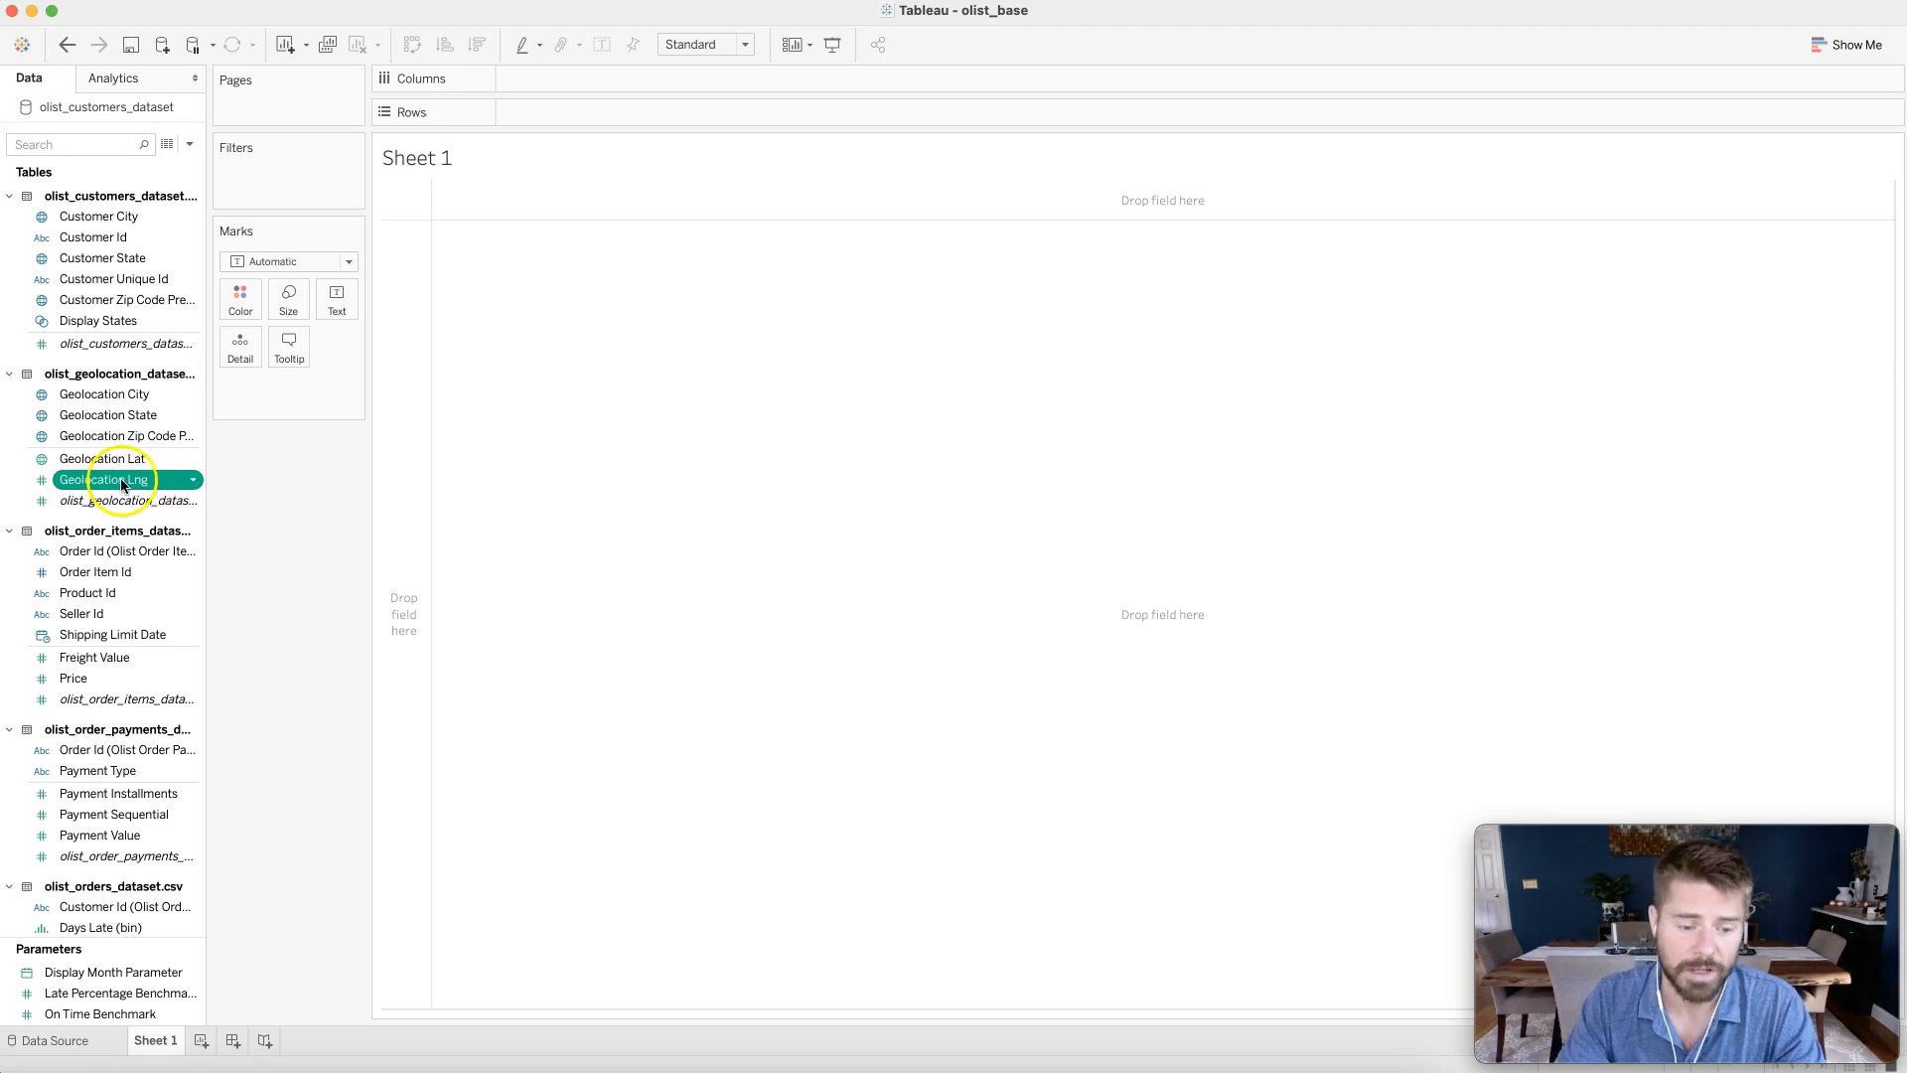
left_click(193, 480)
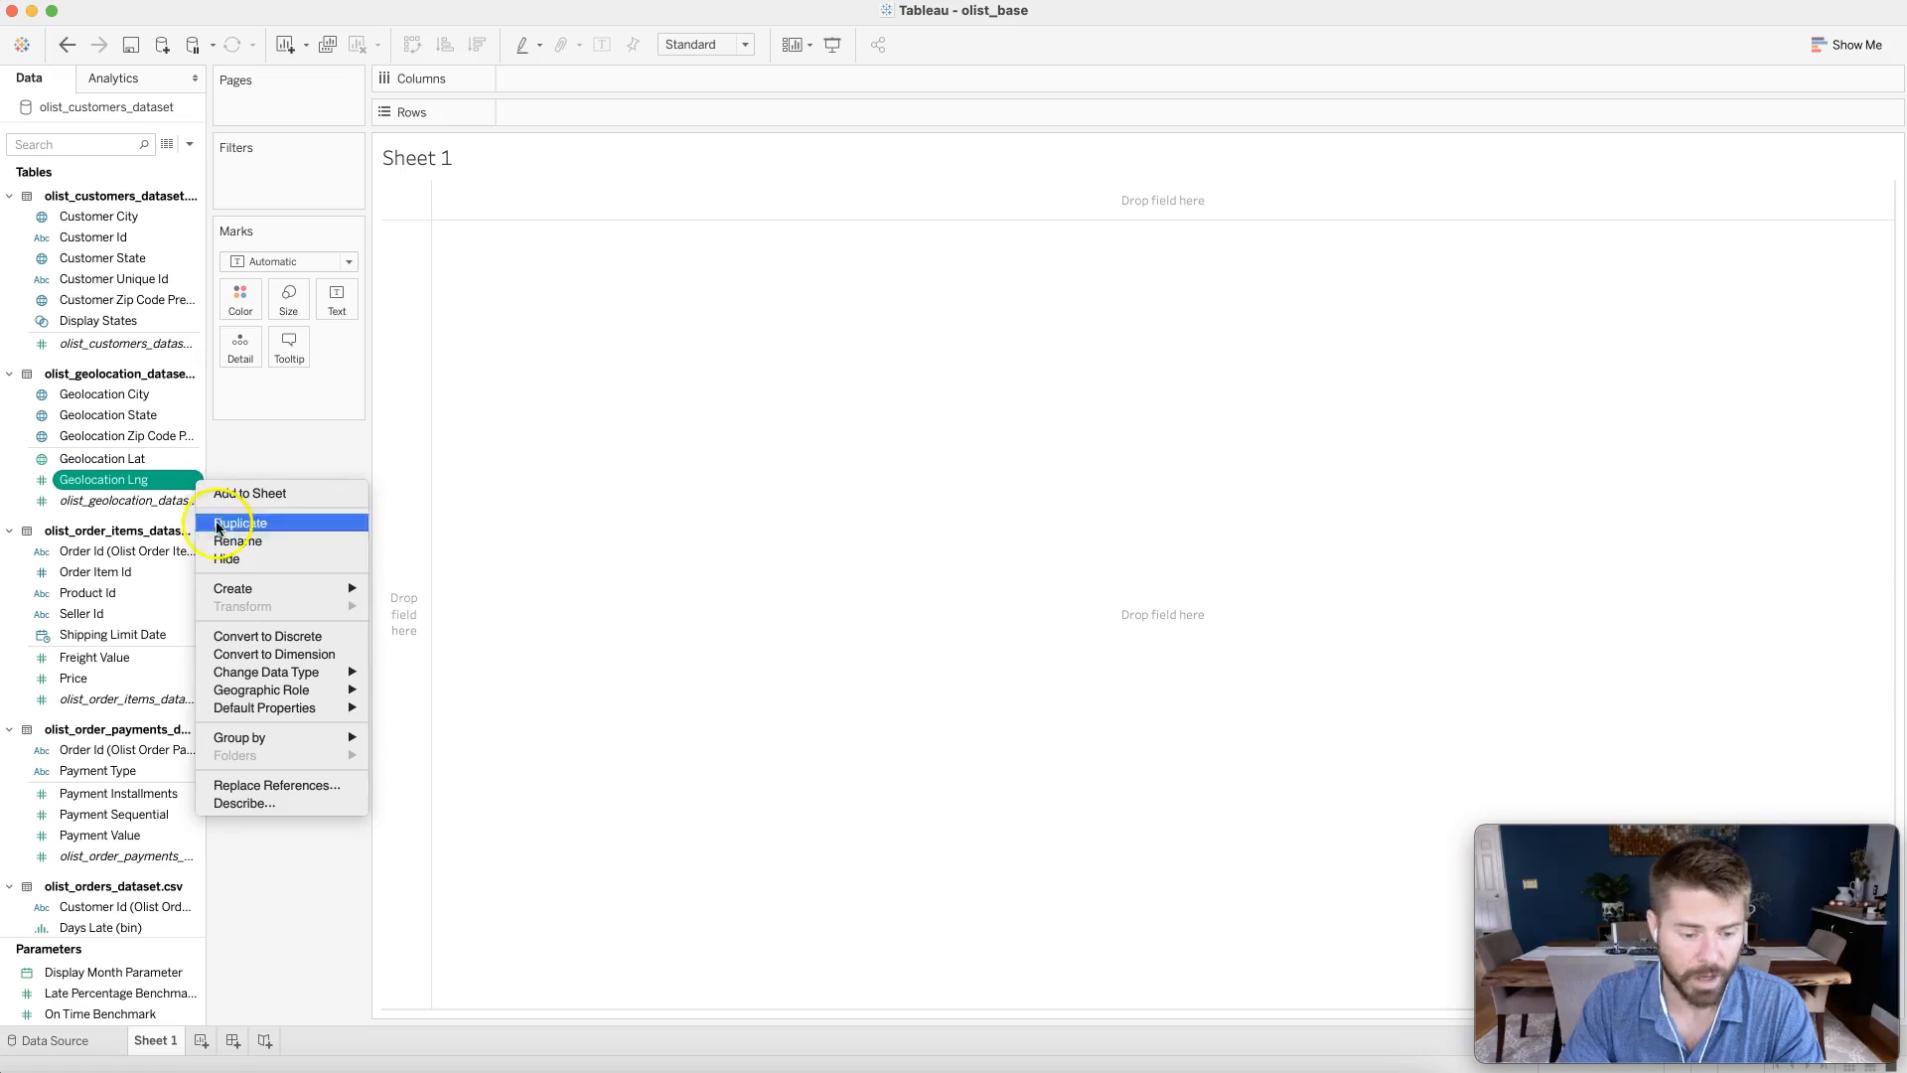
mouse_move(298, 689)
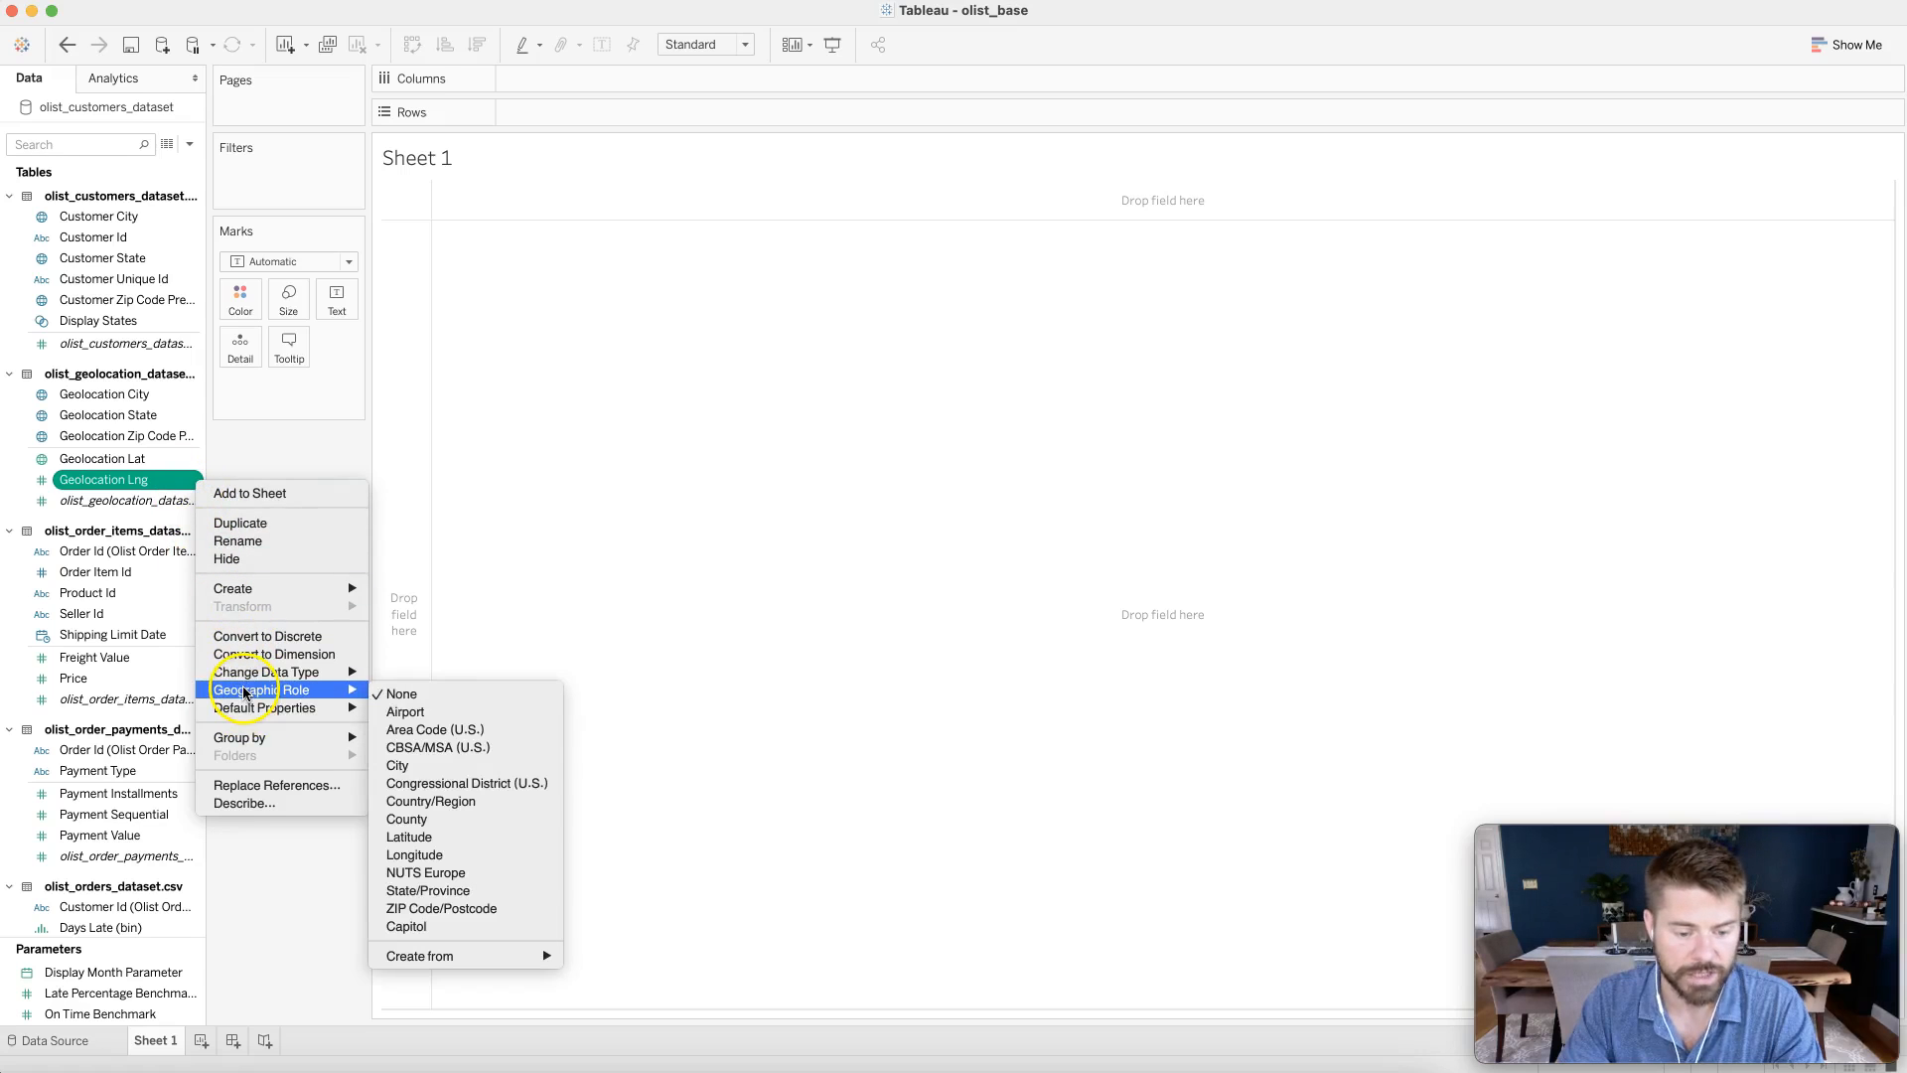
left_click(430, 854)
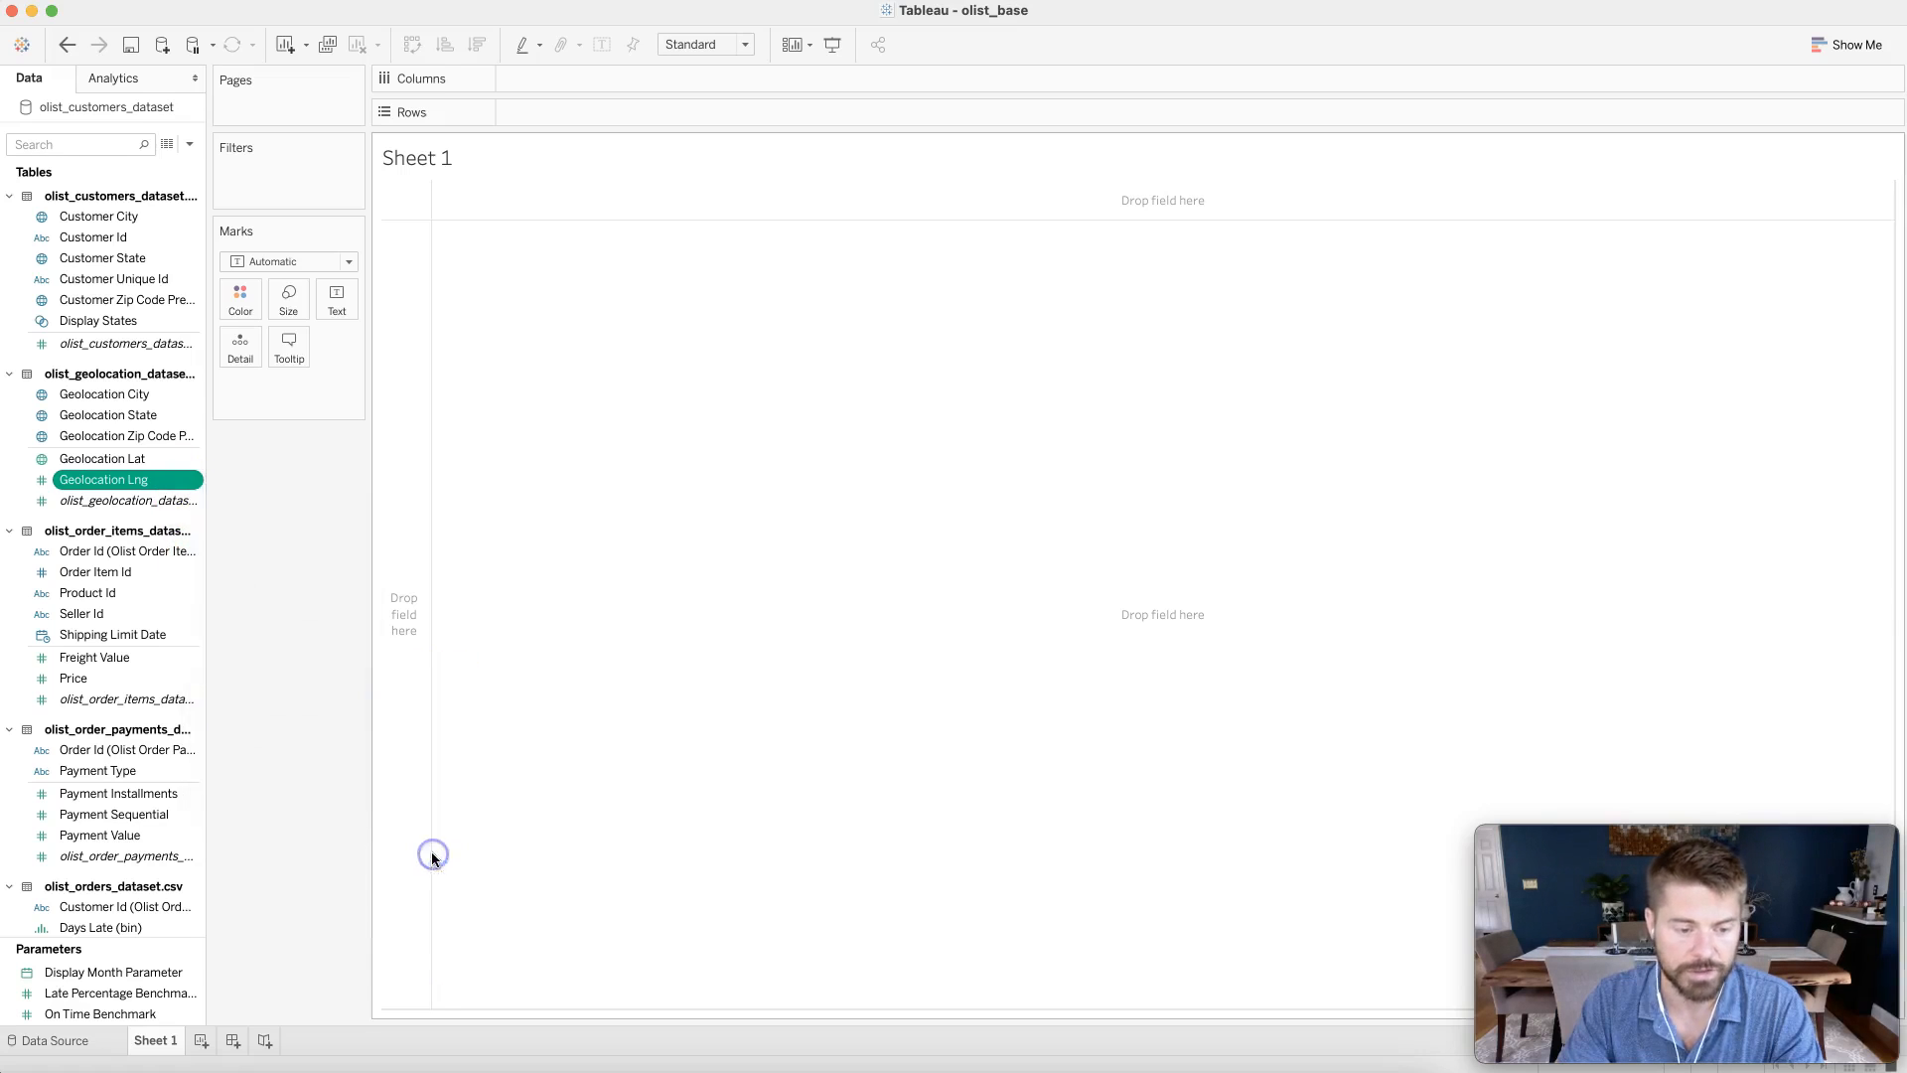
- Plot Geolocation Lng and Geolocation Lat together in the empty view to create a map
left_click(134, 481)
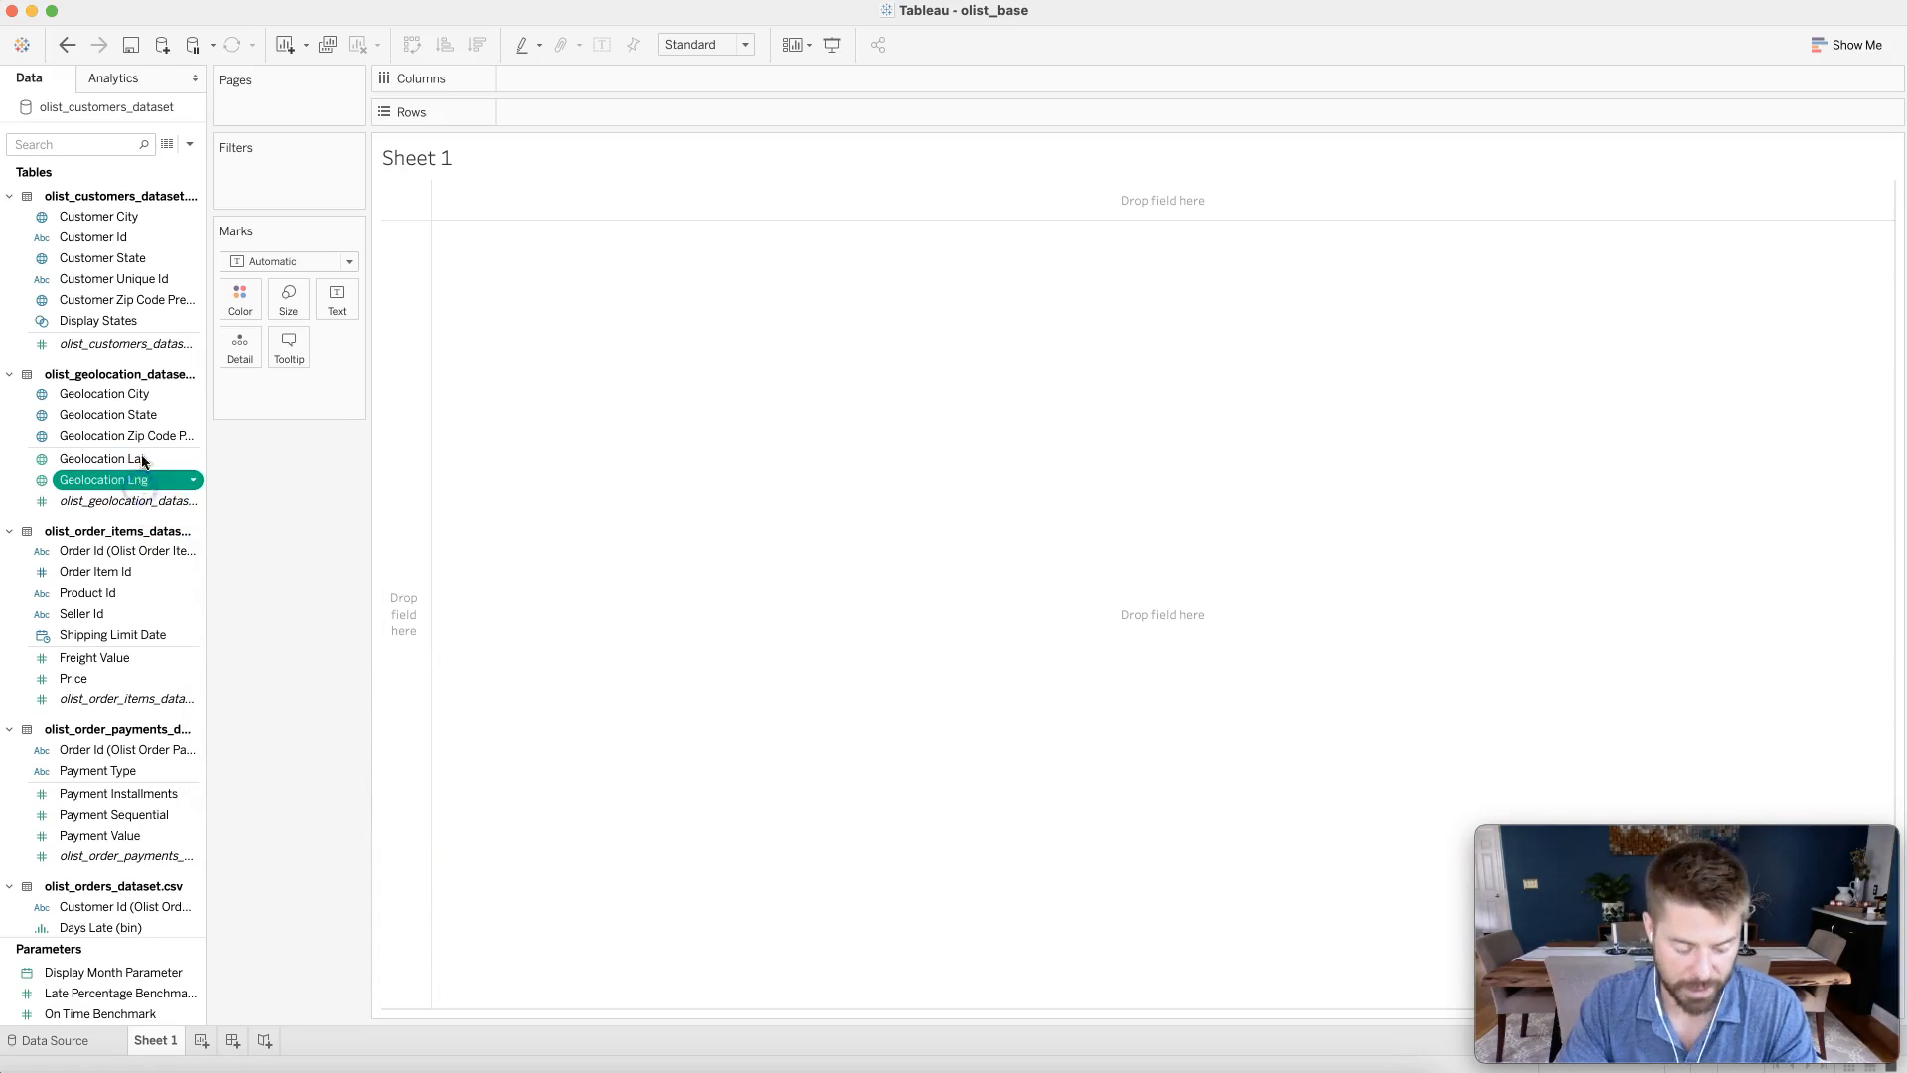
left_click(130, 459, "super")
left_click_drag(130, 459, 779, 453)
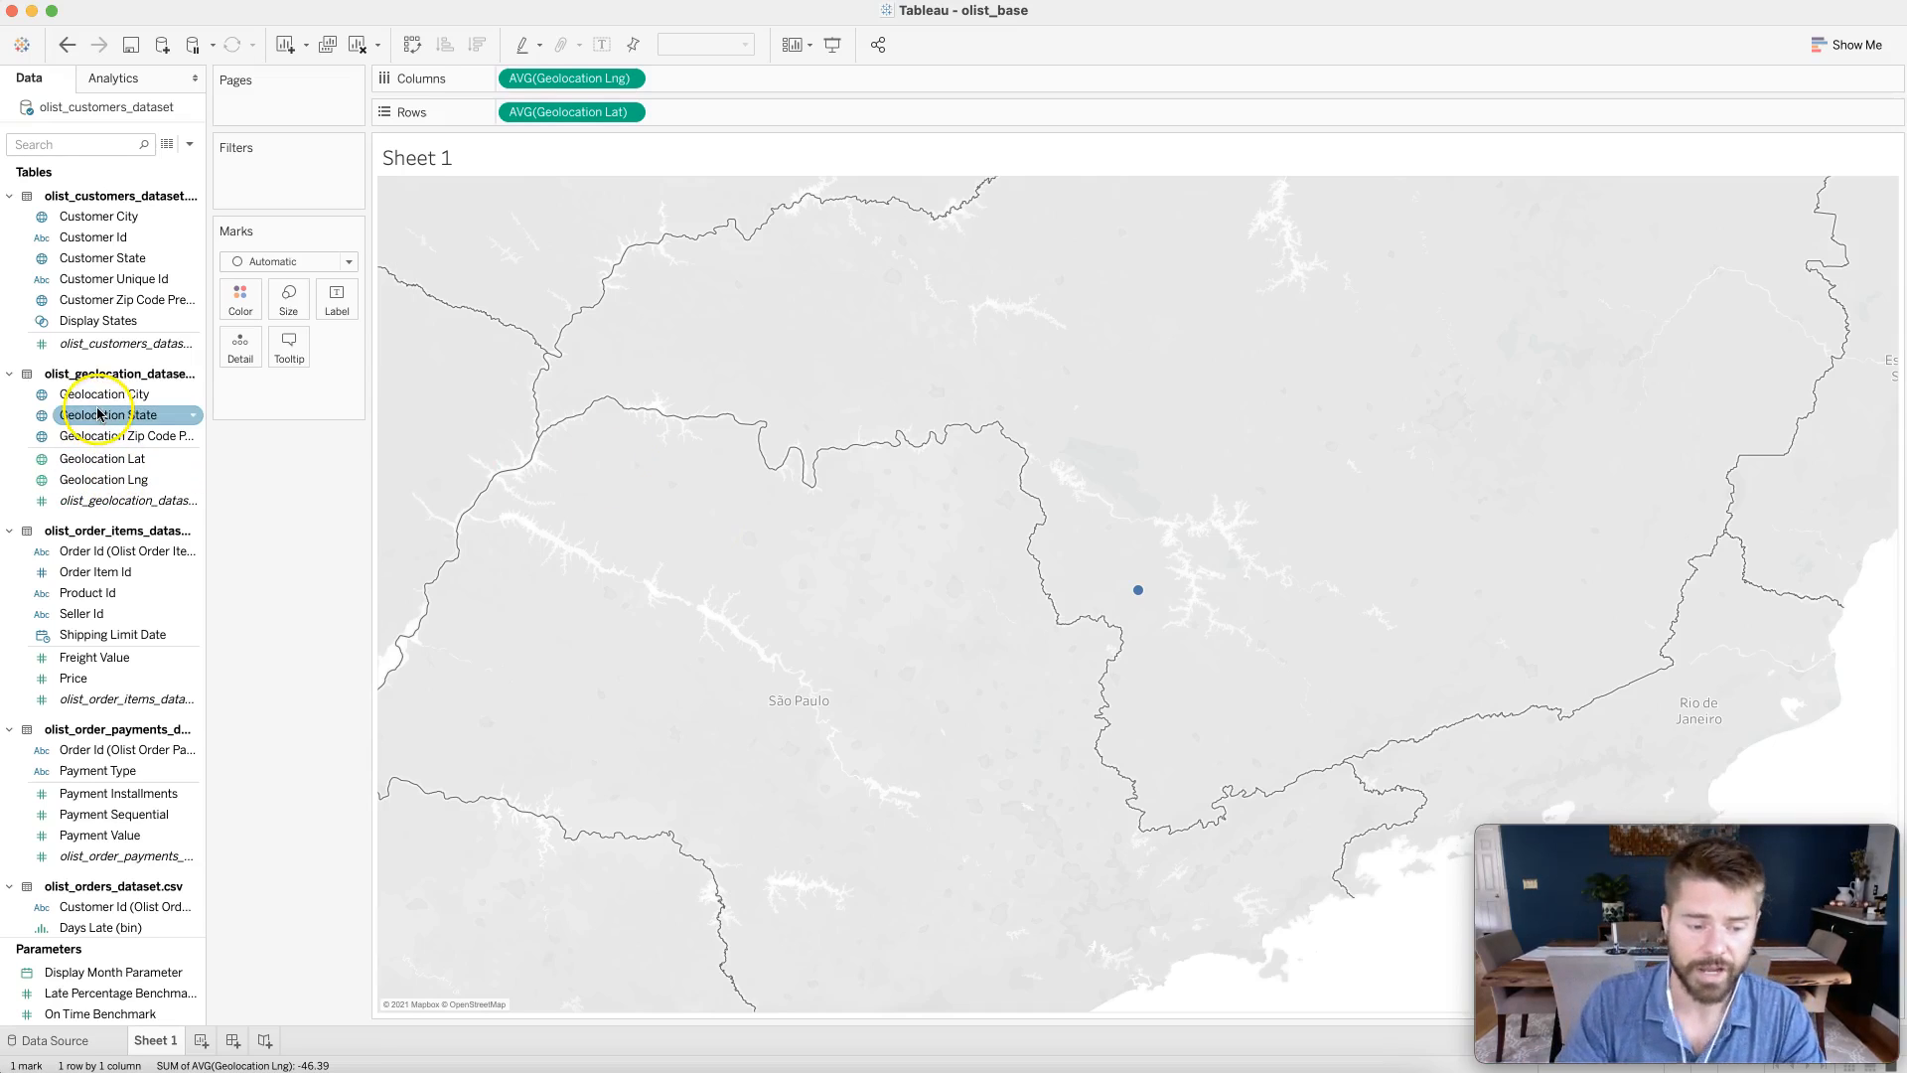
left_click_drag(97, 415, 251, 412)
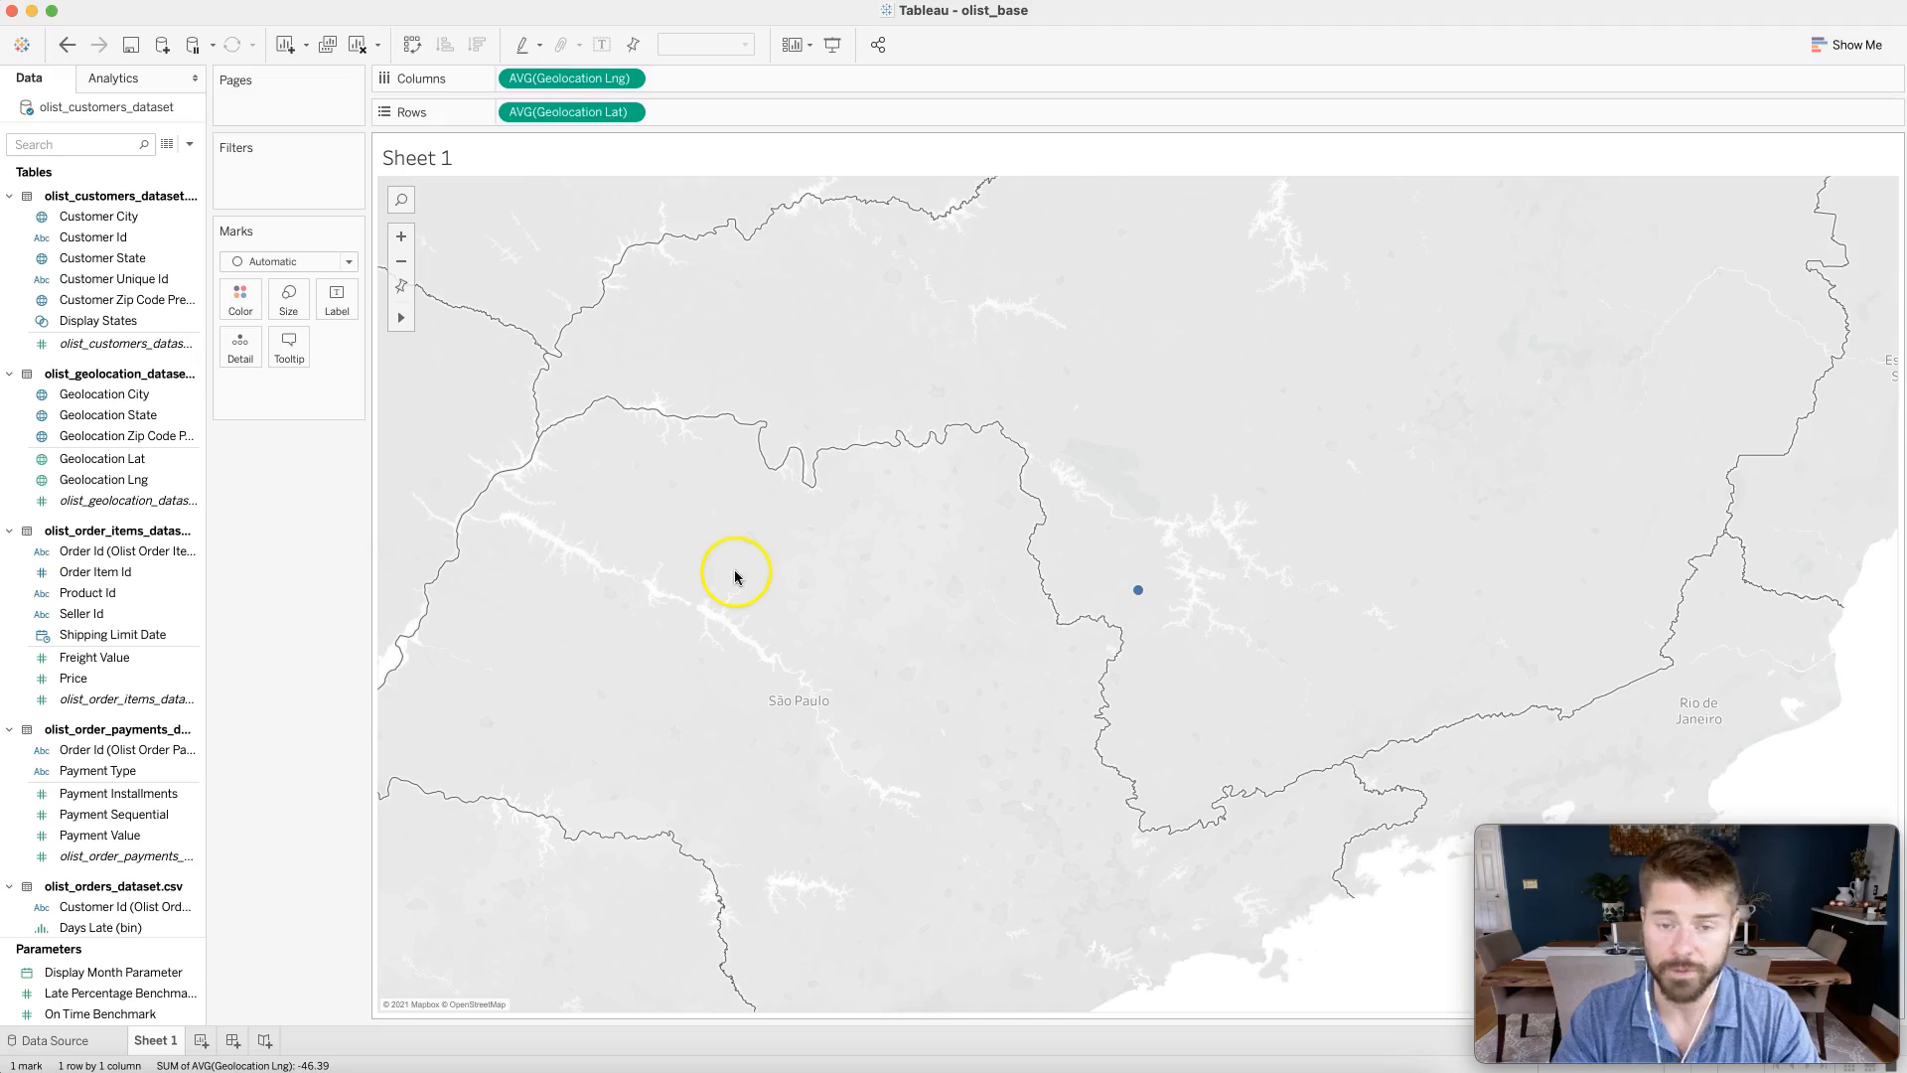
left_click(85, 220)
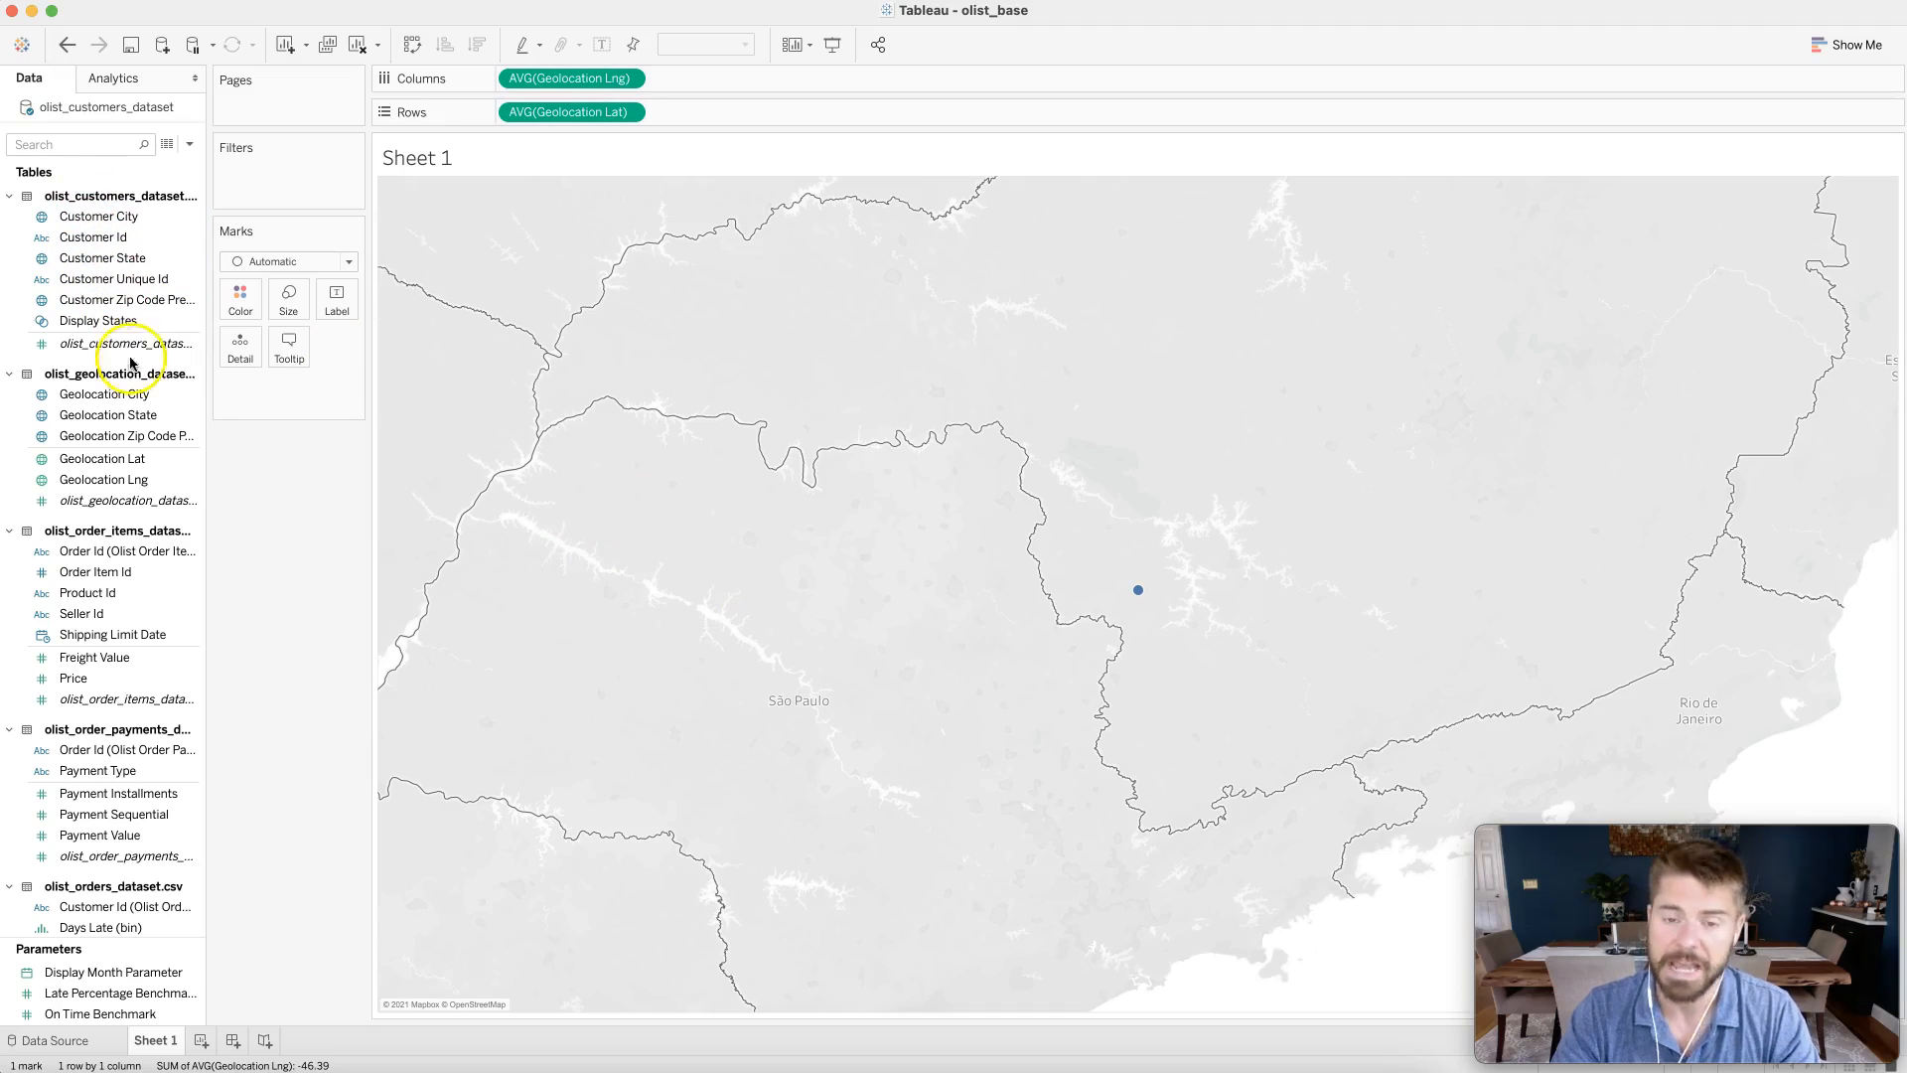
left_click(99, 461)
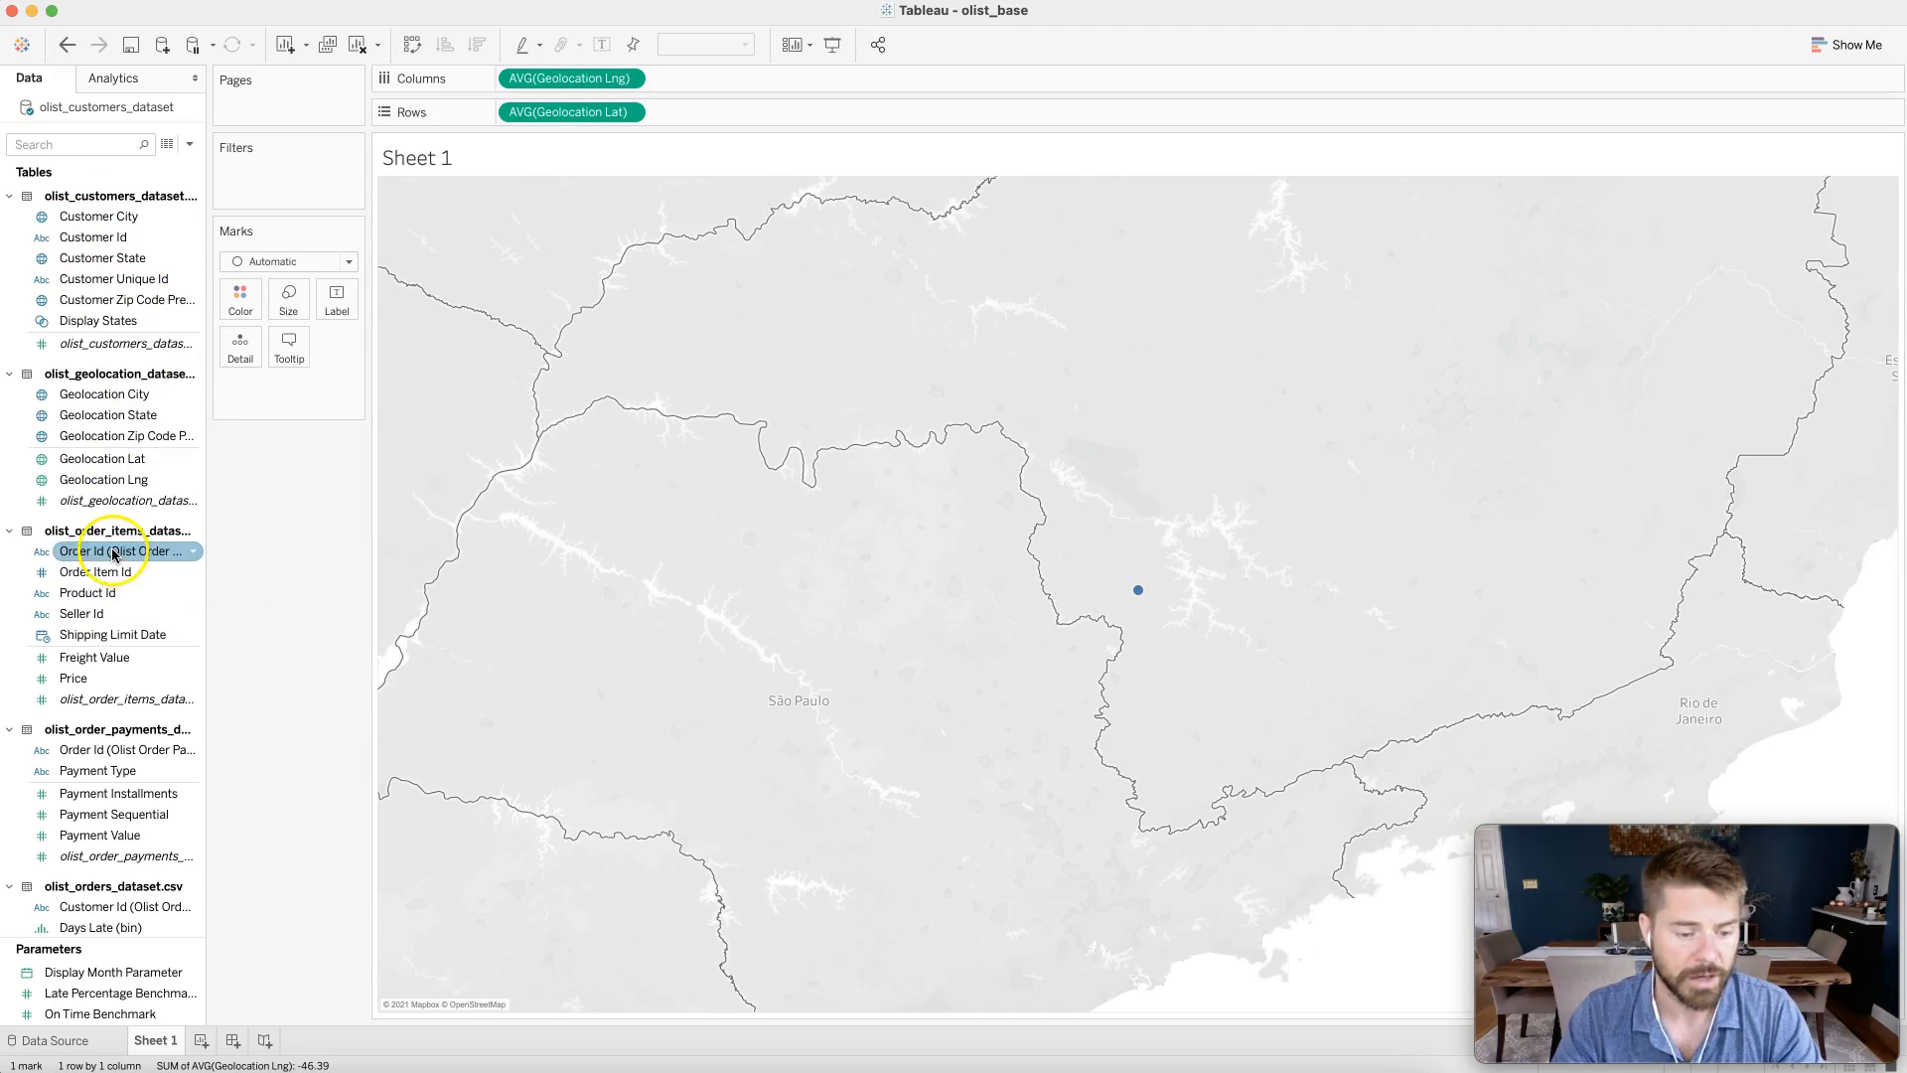
- Add Order Id from the order items table as mark detail on the map, including all members
mouse_move(77, 546)
left_mouse_down()
mouse_move(192, 466)
mouse_move(261, 348)
mouse_move(174, 564)
mouse_move(109, 562)
left_mouse_up()
scroll(1137, 596, "down", 4)
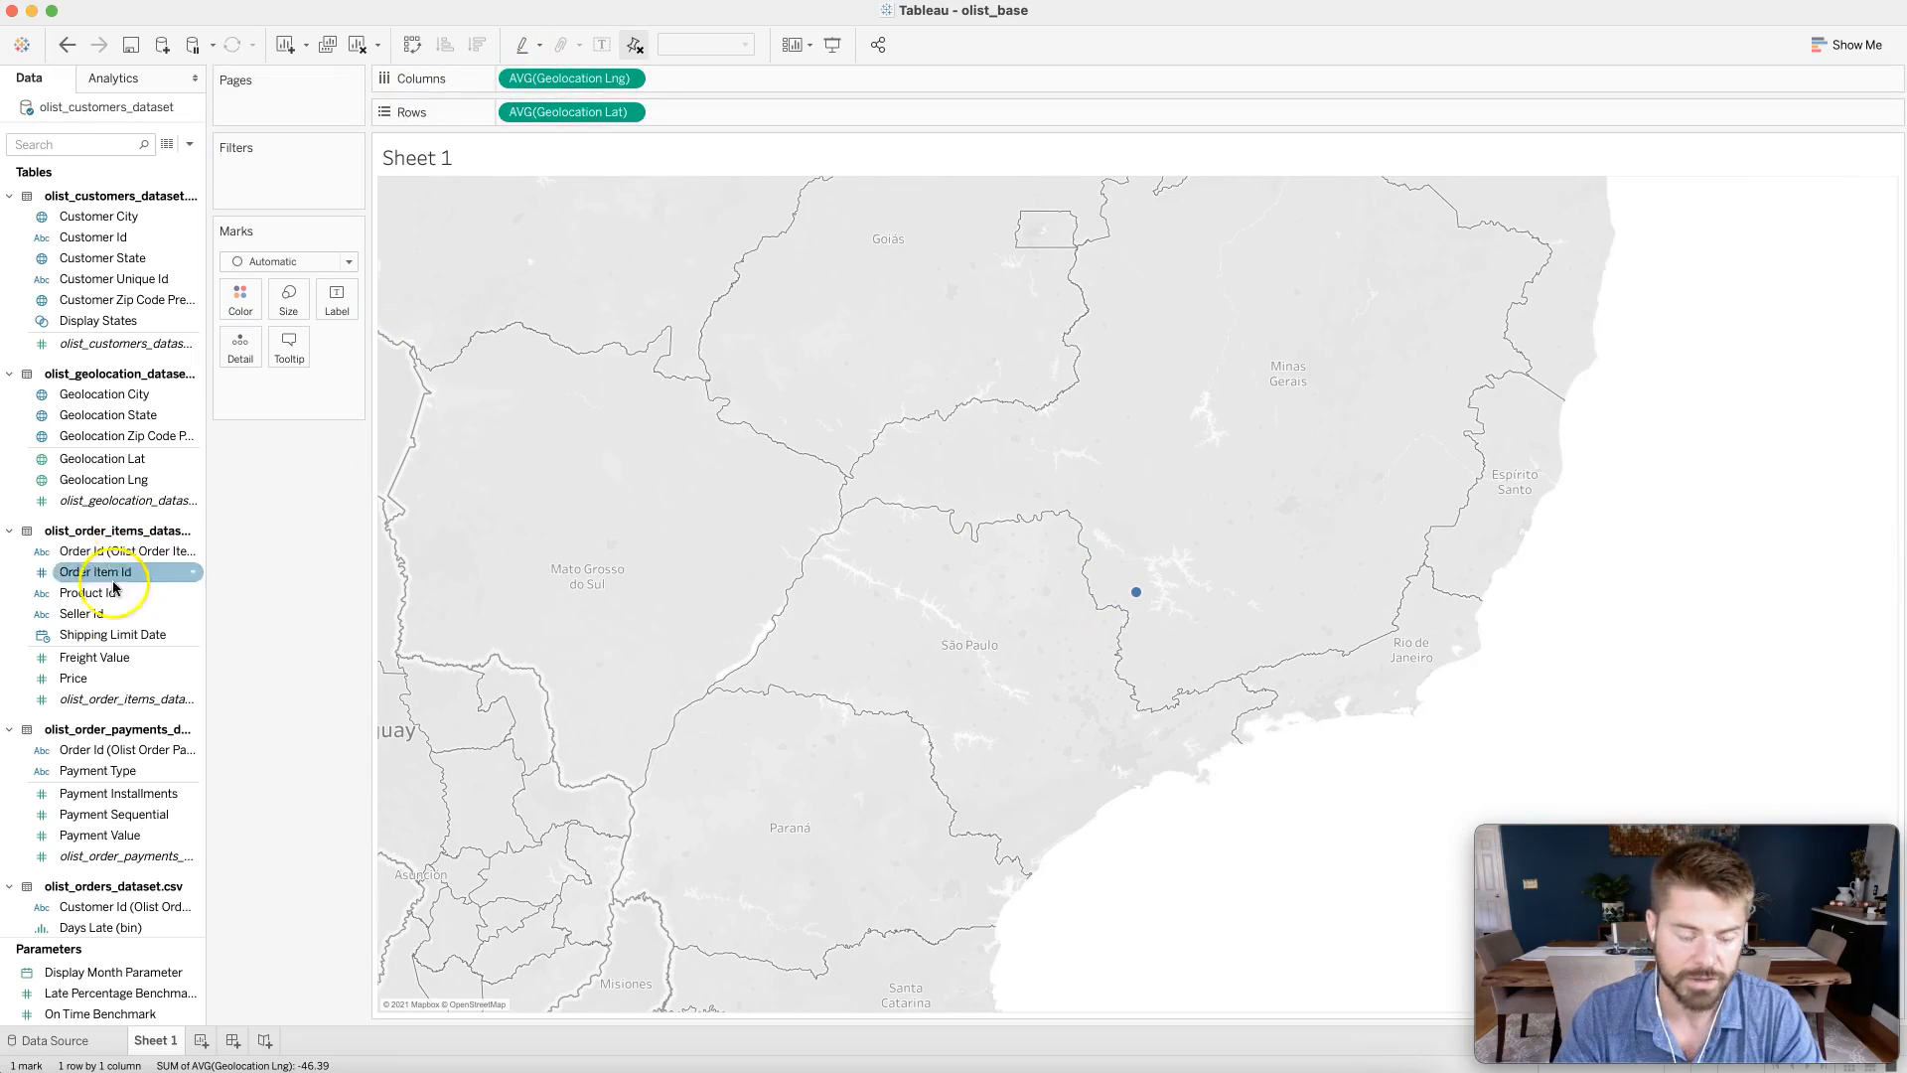
left_click(67, 558)
left_click_drag(185, 403, 238, 349)
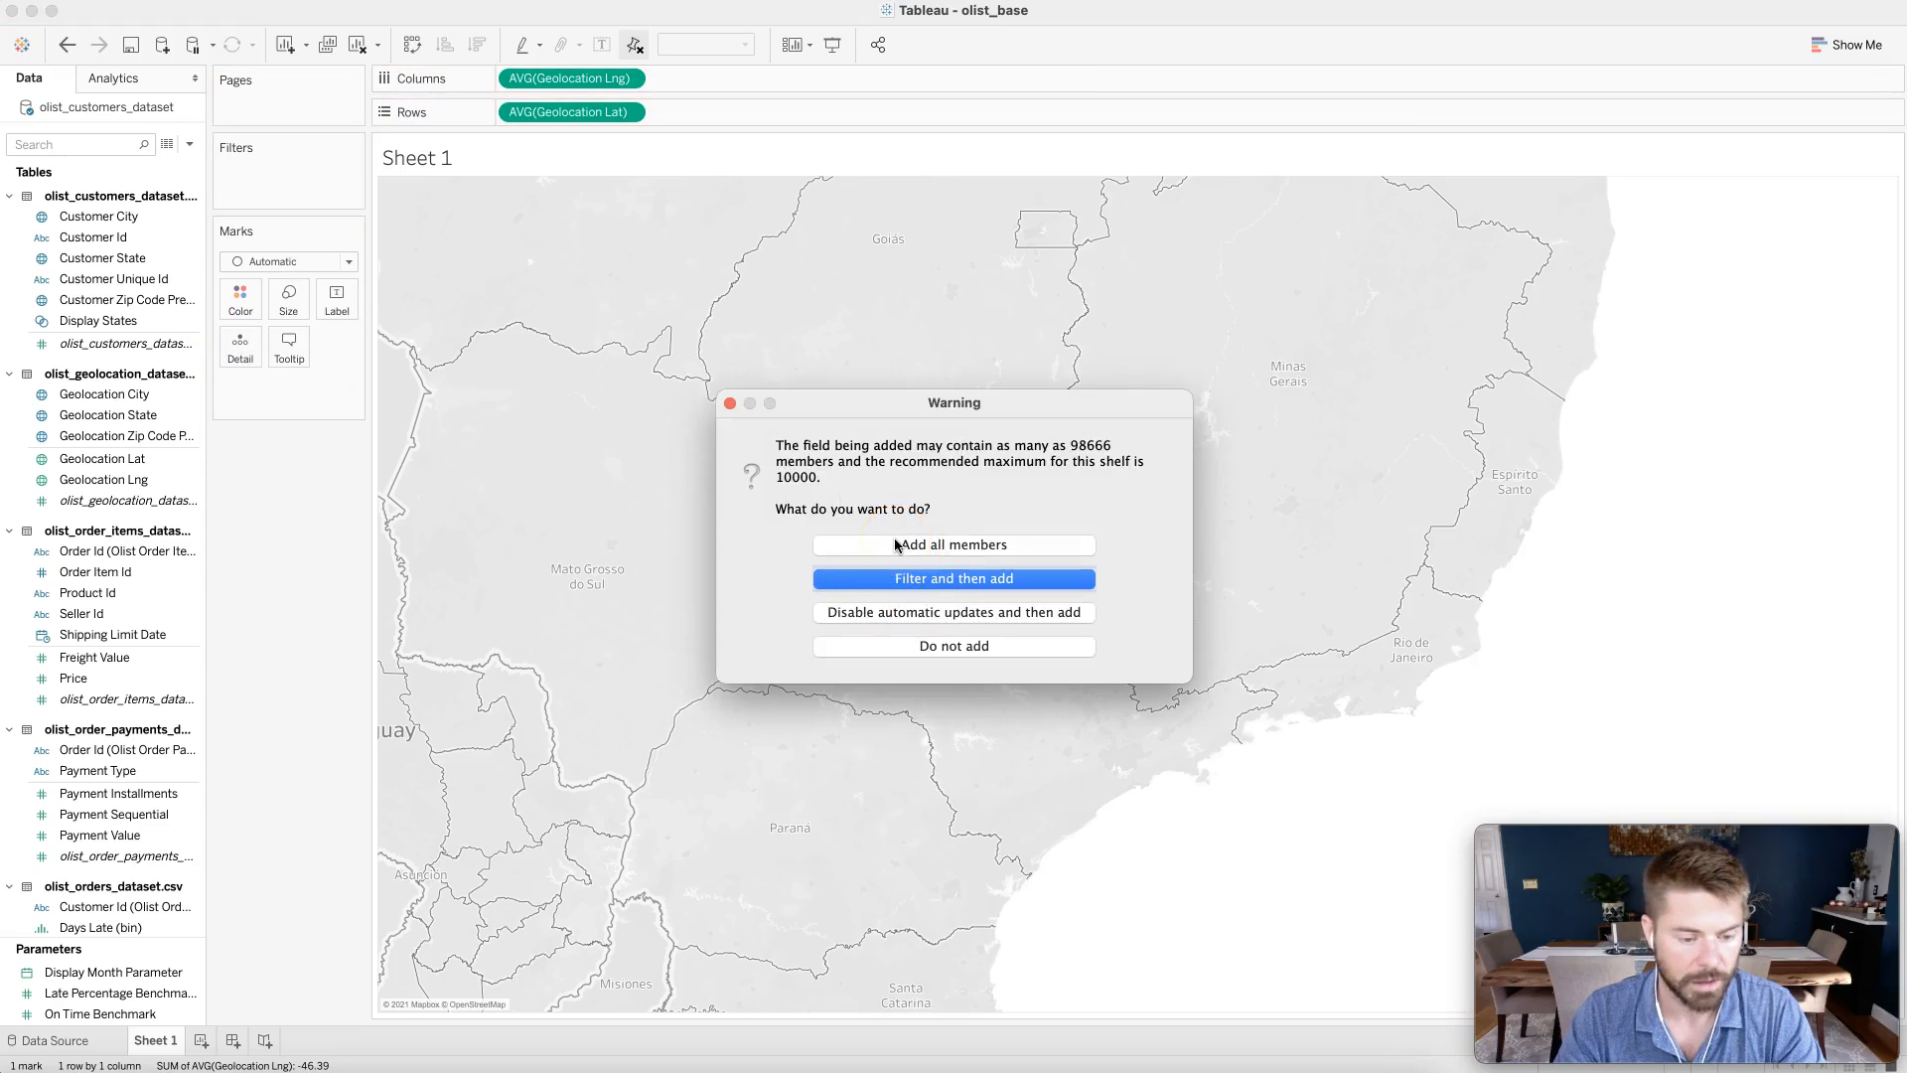
left_click(894, 544)
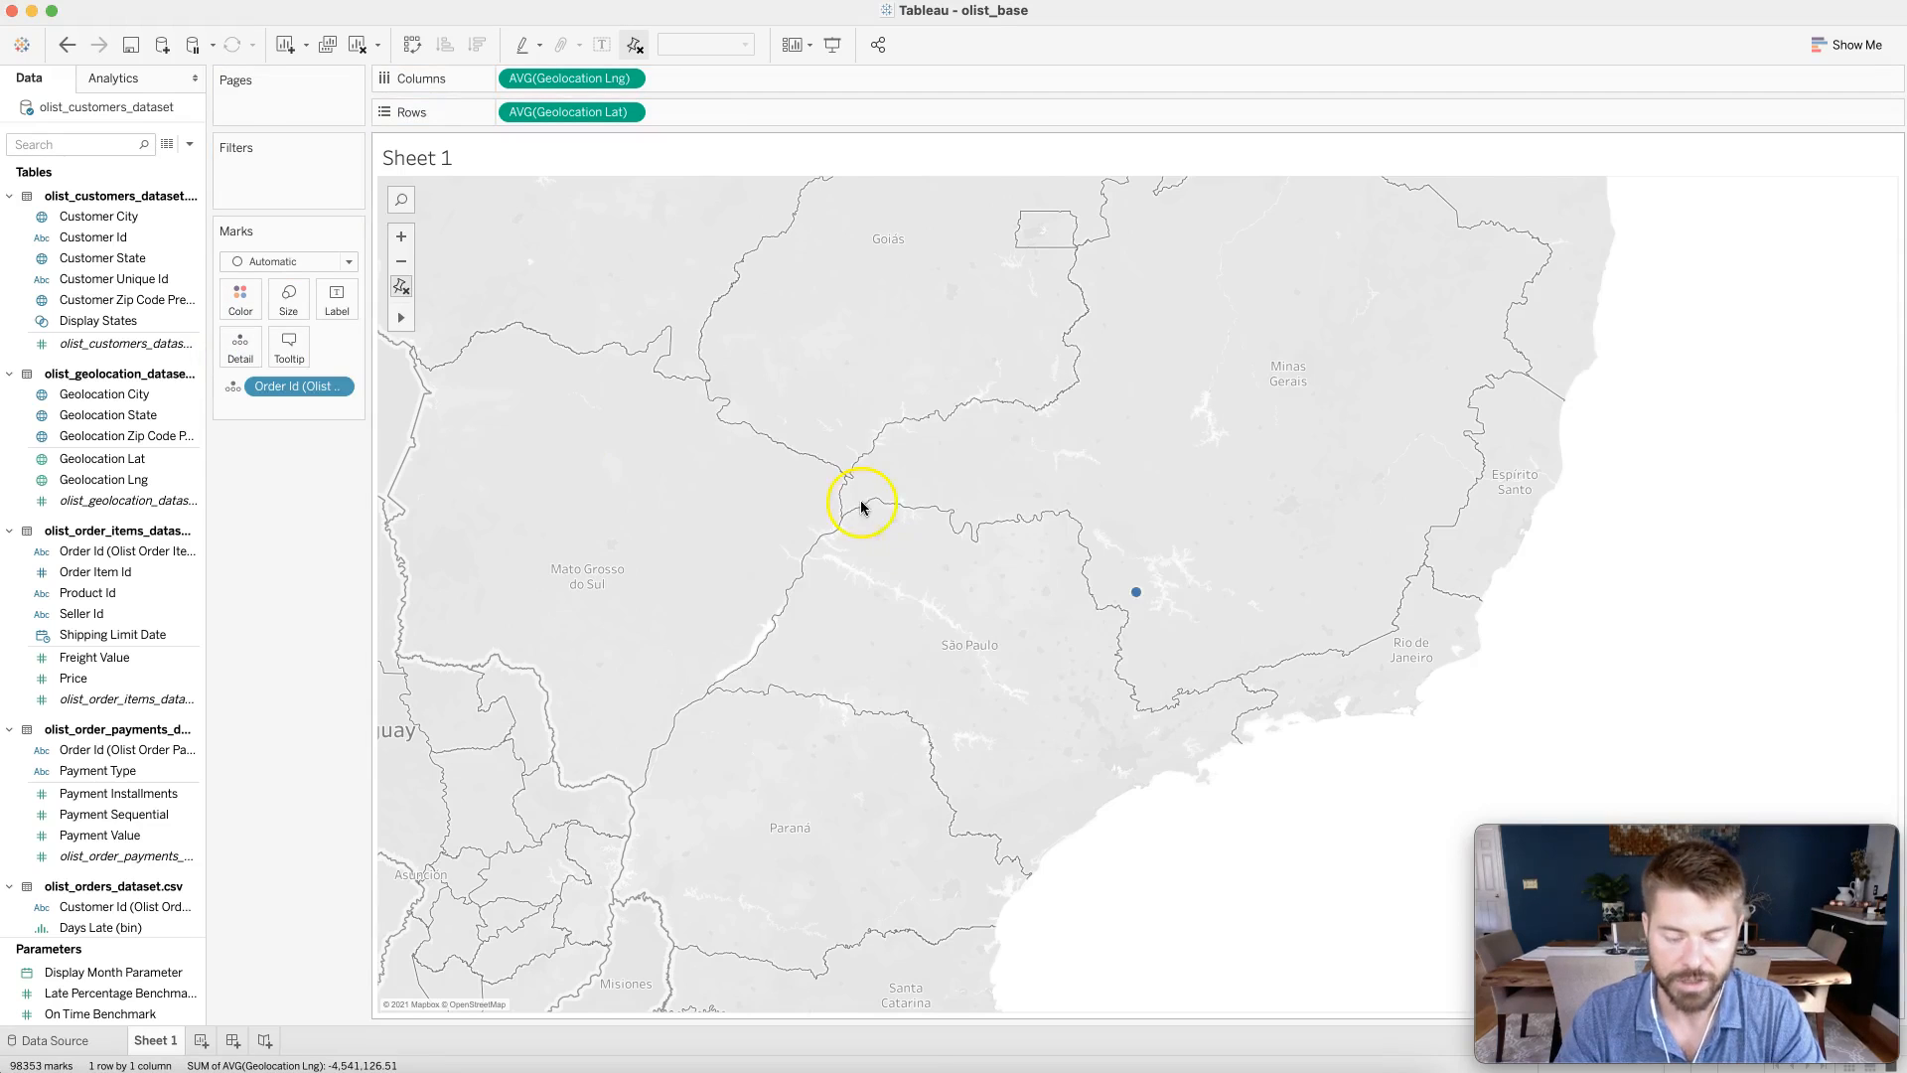
- Reframe the map to examine how the order marks are spread across the whole of Brazil
scroll(681, 507, "down", 5)
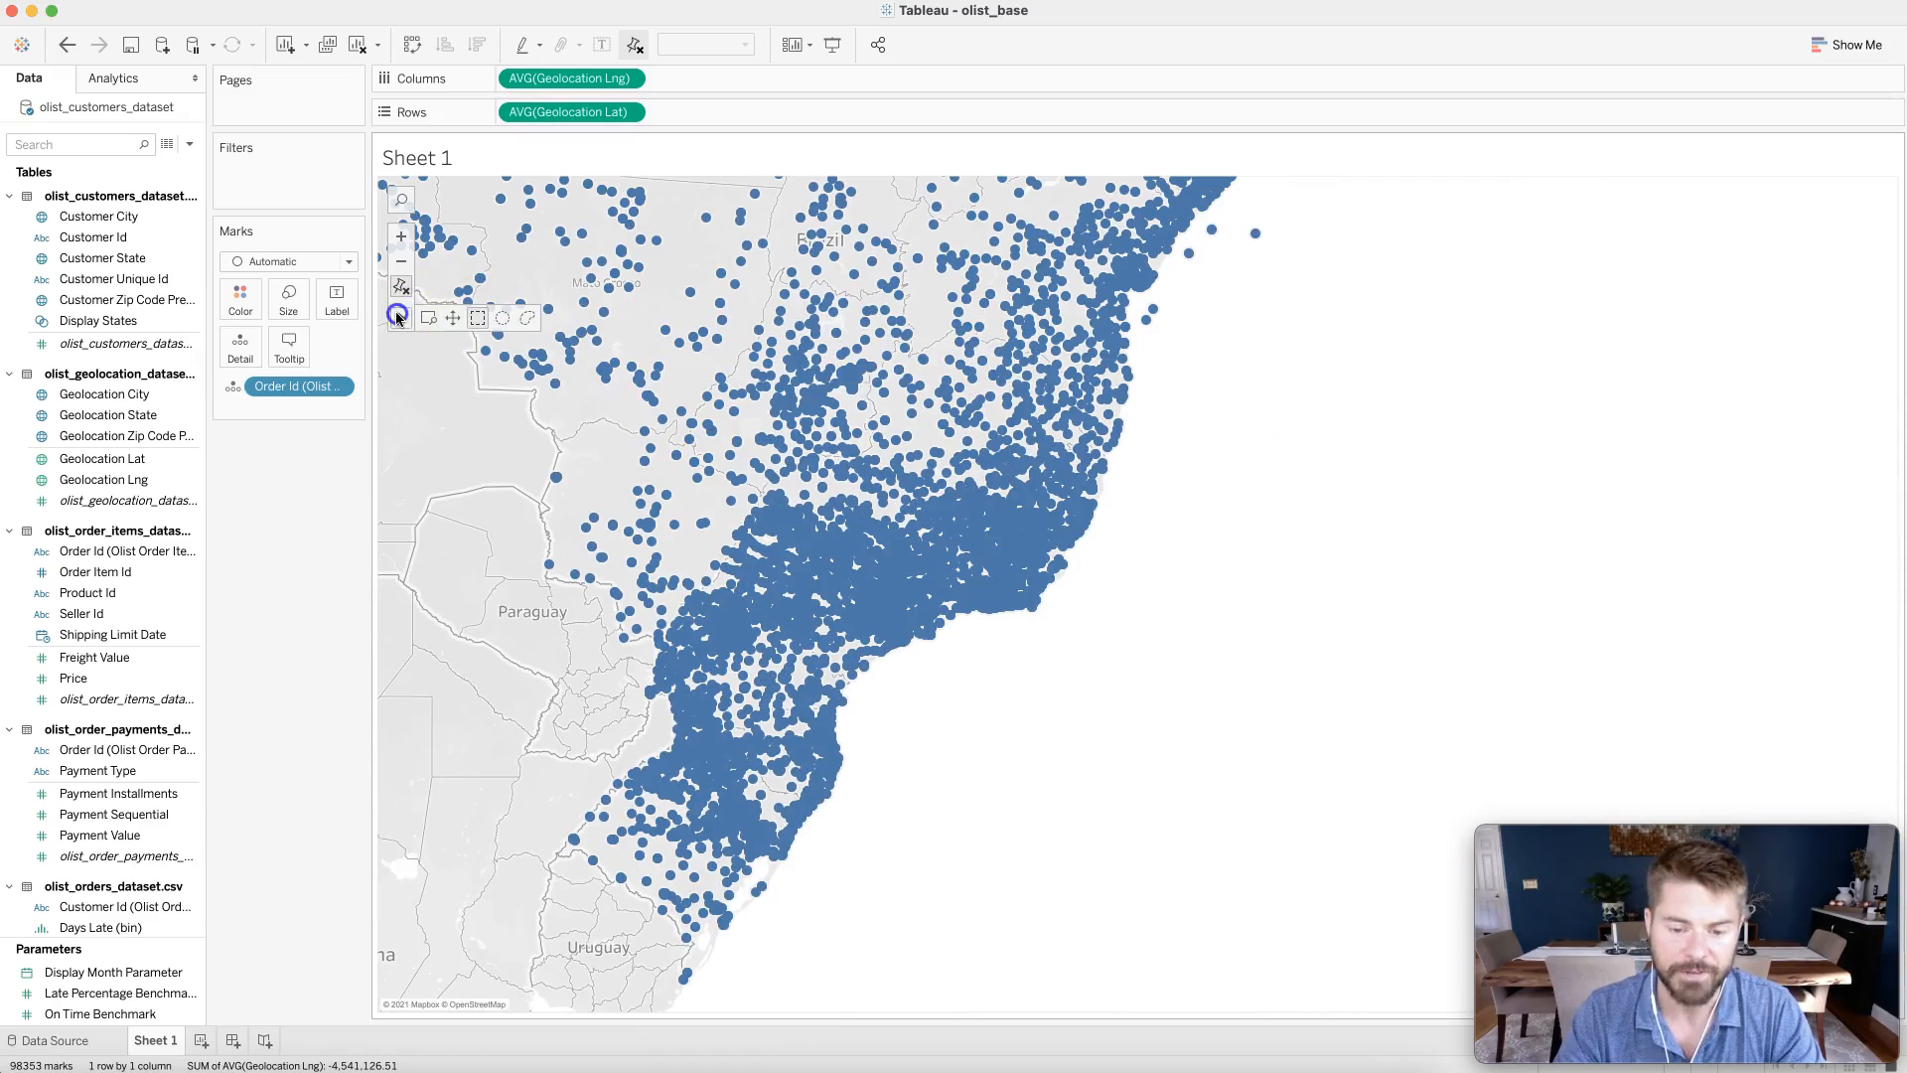
left_click(456, 317)
left_click_drag(681, 235, 674, 565)
scroll(674, 564, "down", 3)
left_click_drag(587, 346, 642, 273)
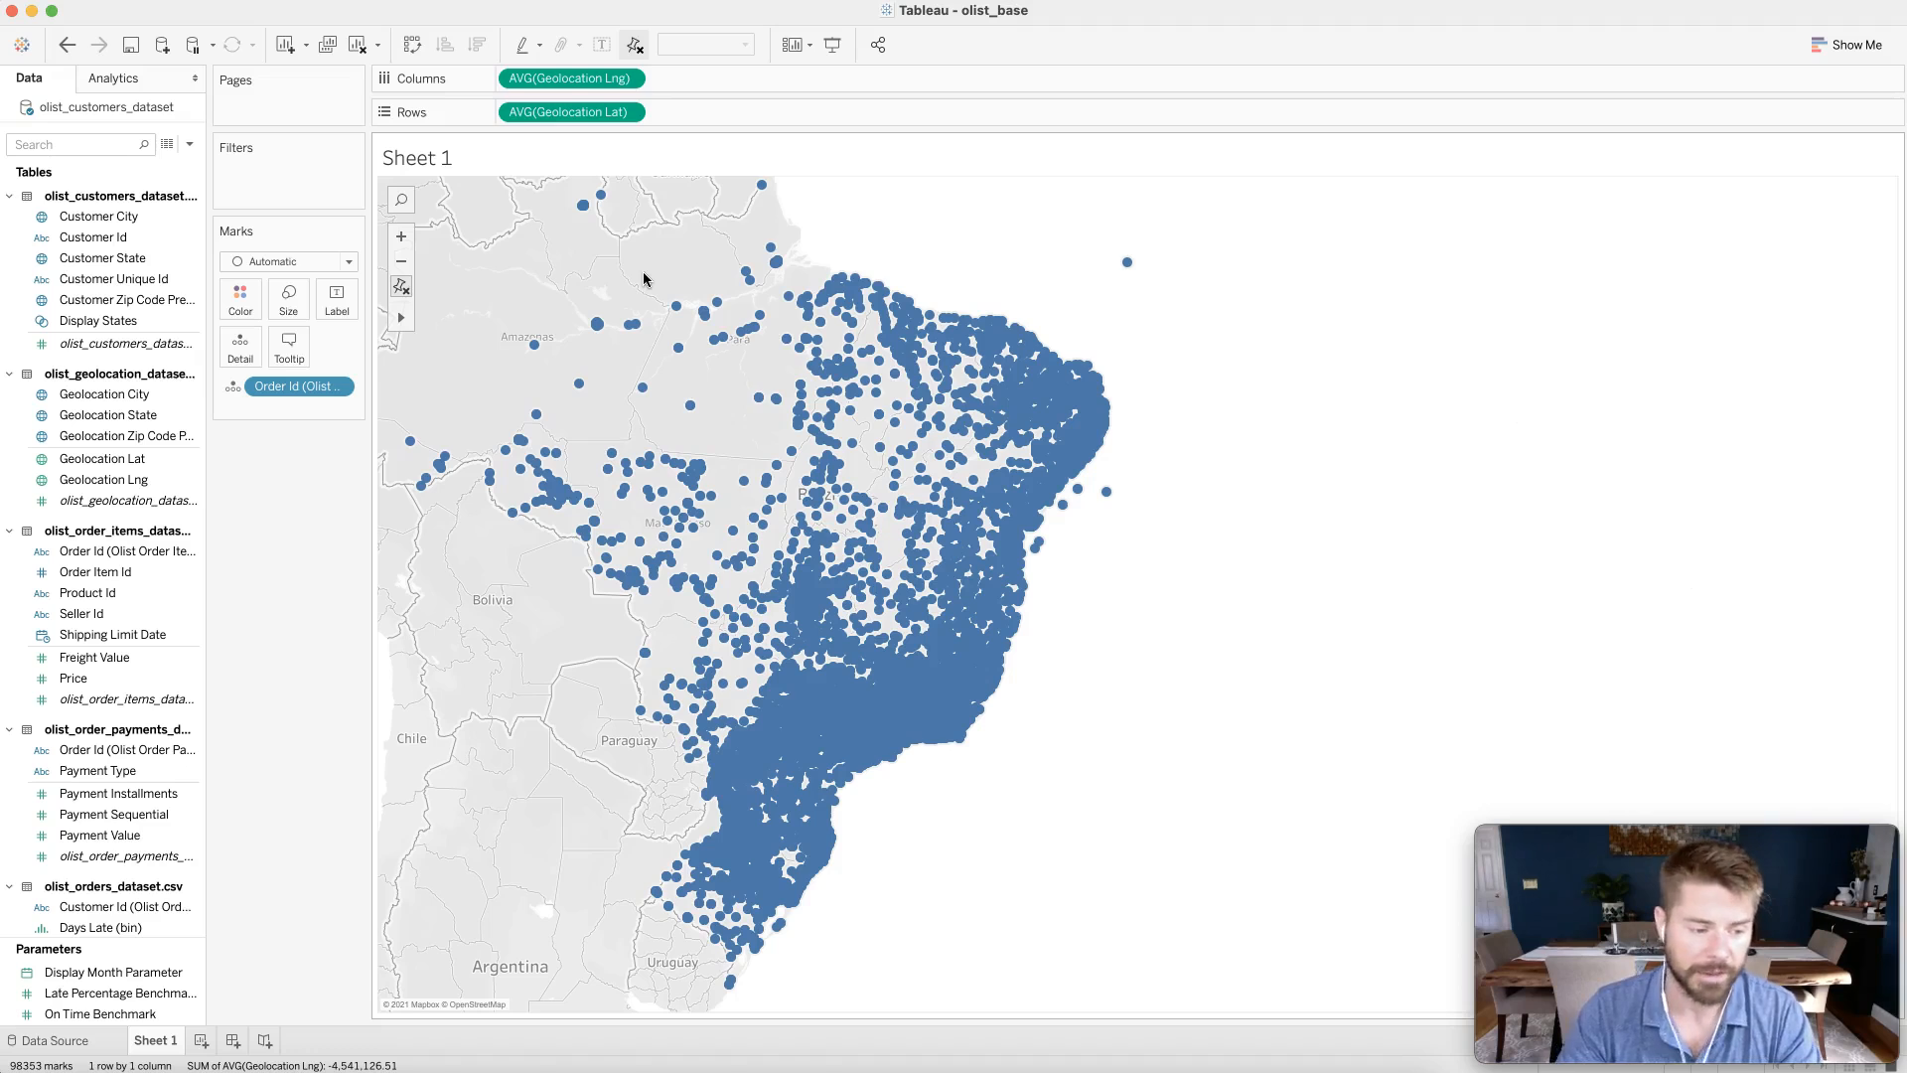
mouse_move(757, 401)
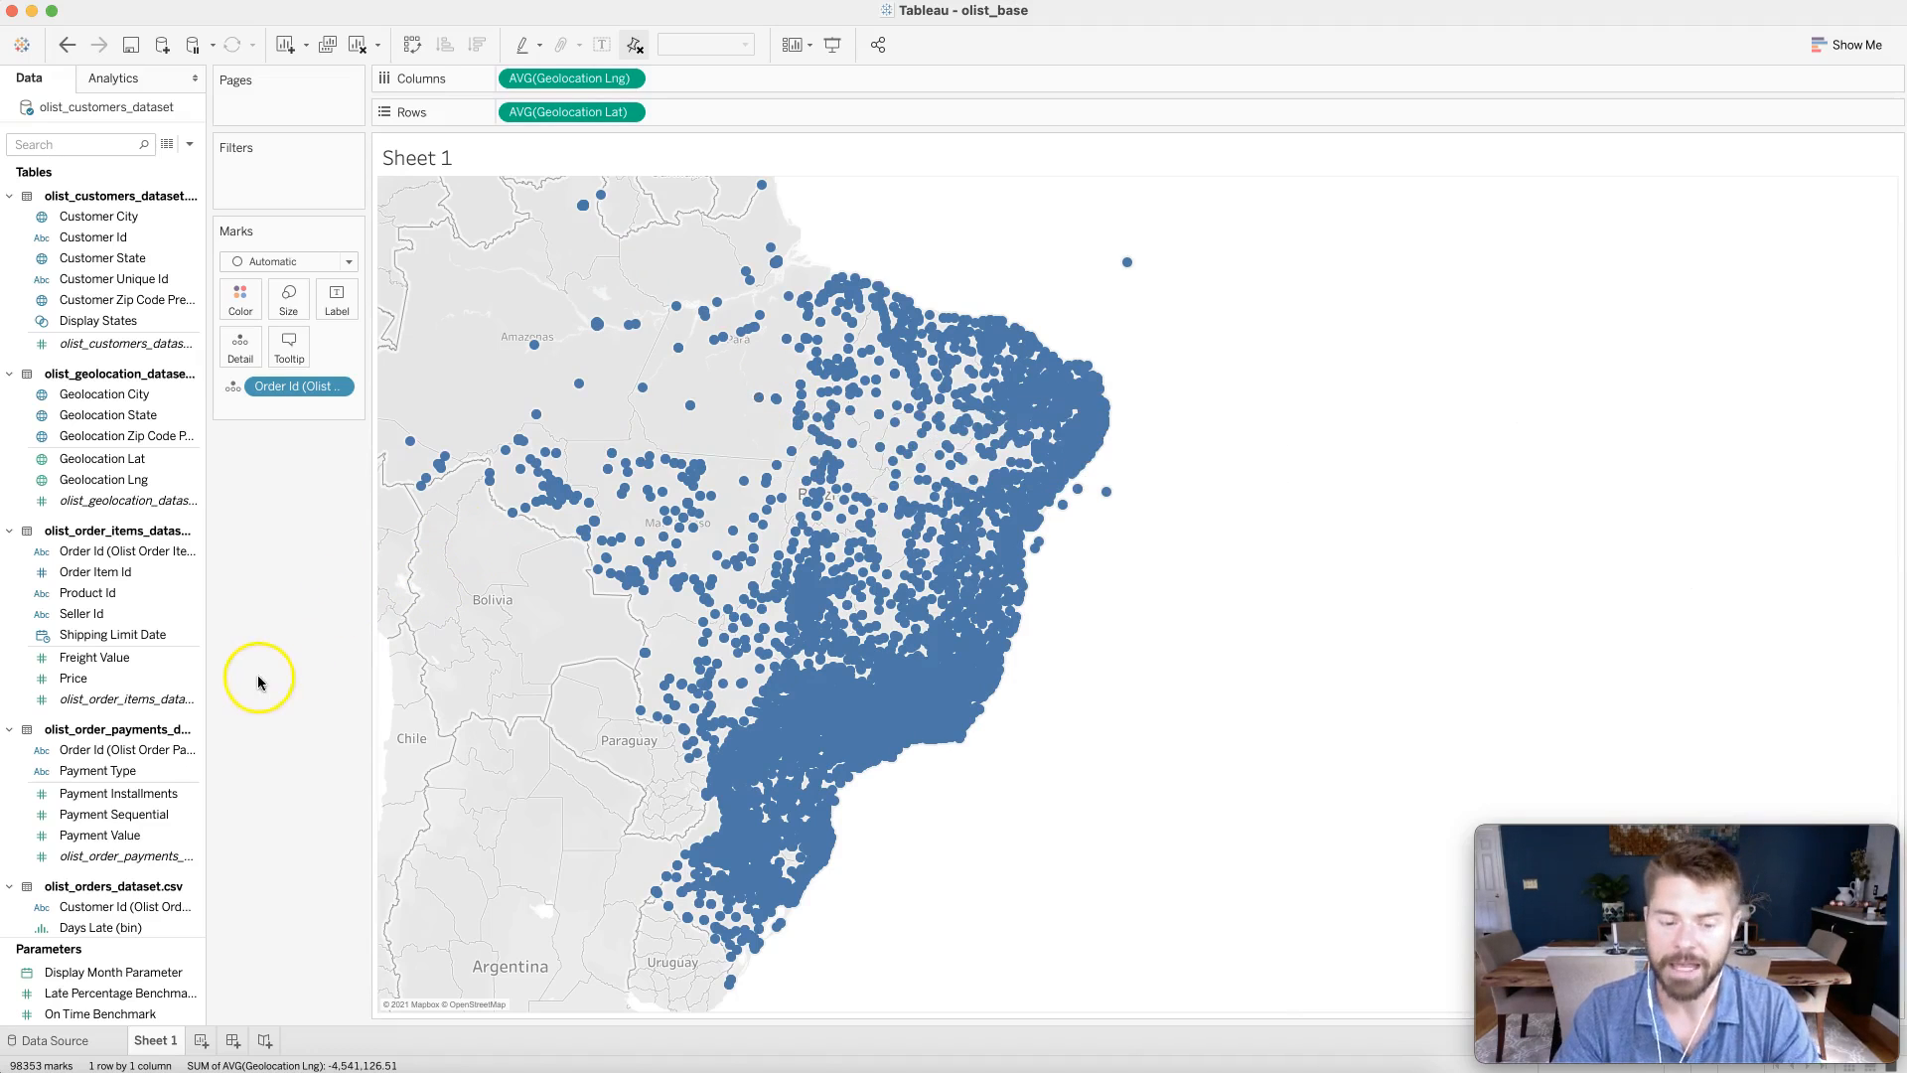
- Size the order marks on the map by the sum of Price
left_click(118, 592)
left_click(80, 678)
left_click(83, 698)
left_click_drag(73, 679, 285, 311)
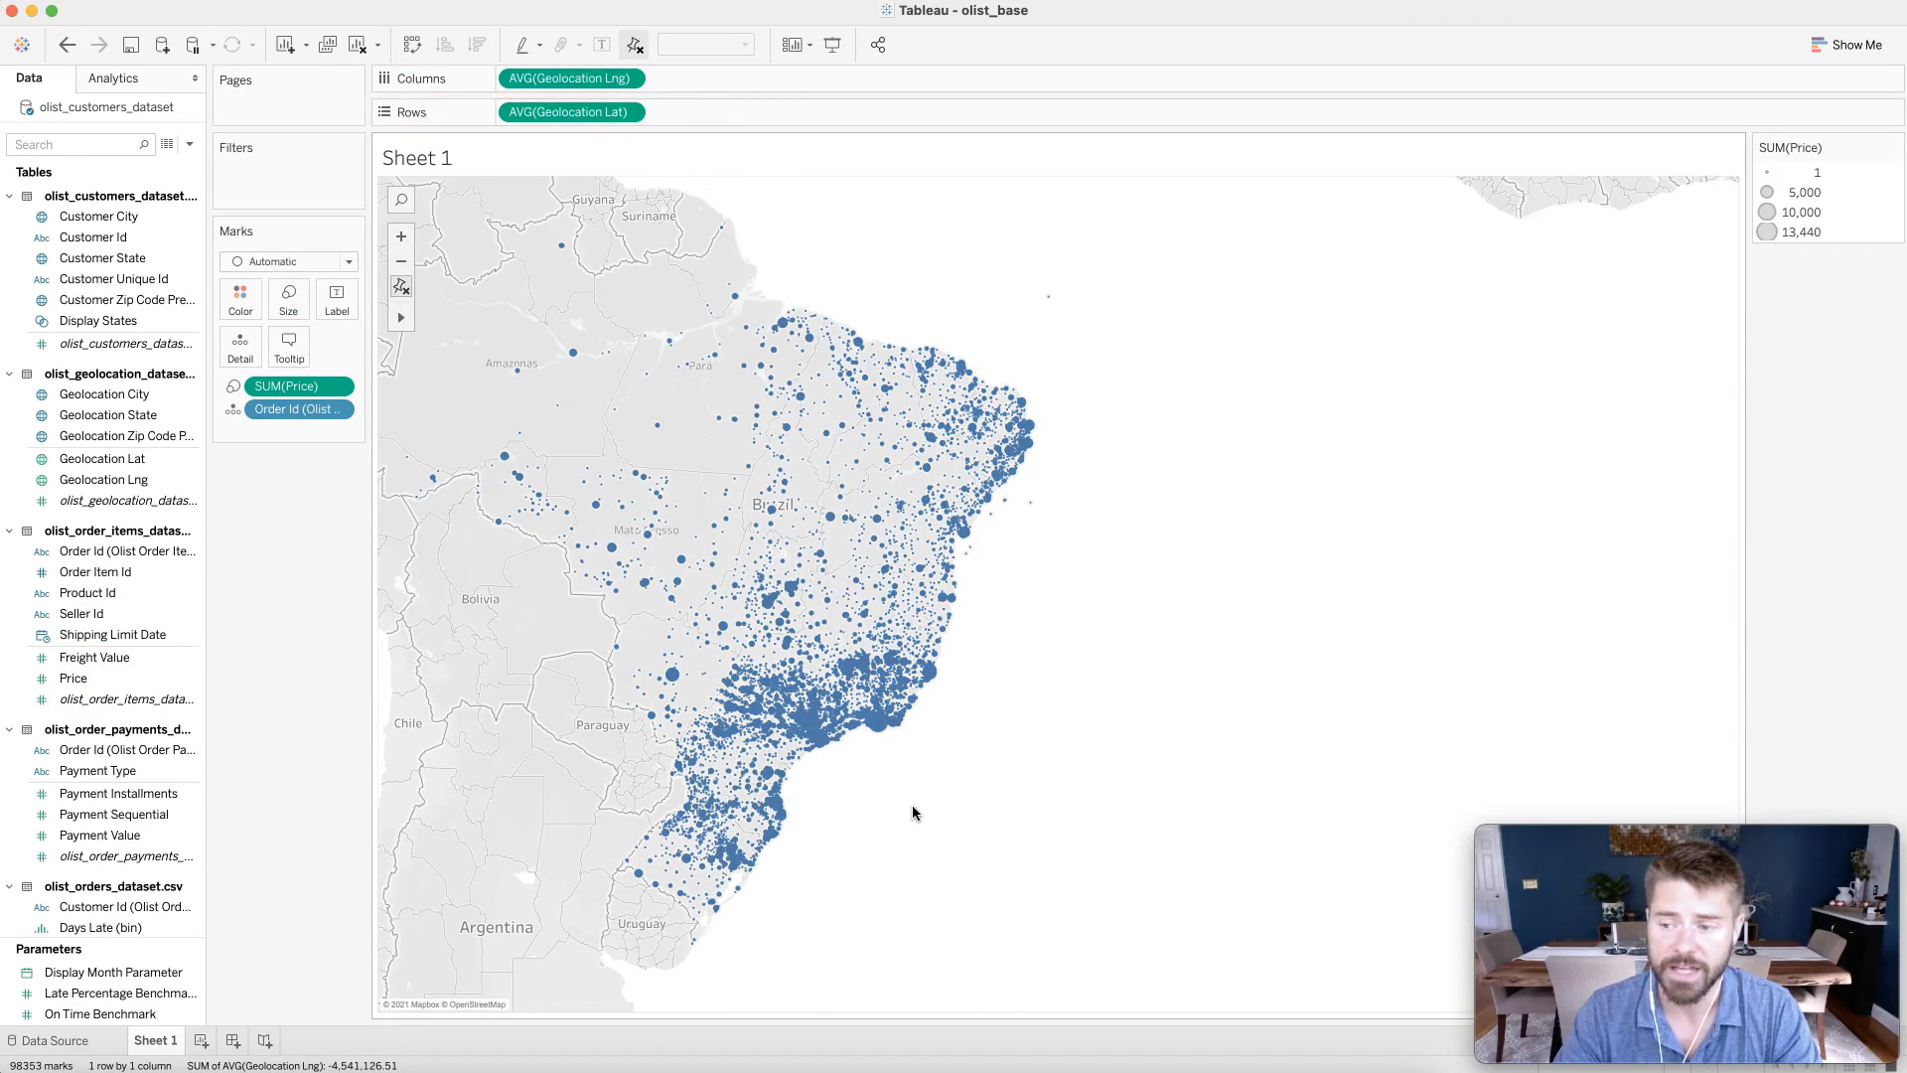
- Examine the order details and prices of individual marks, including the dense clusters along Brazil's southeastern coast
mouse_move(670, 677)
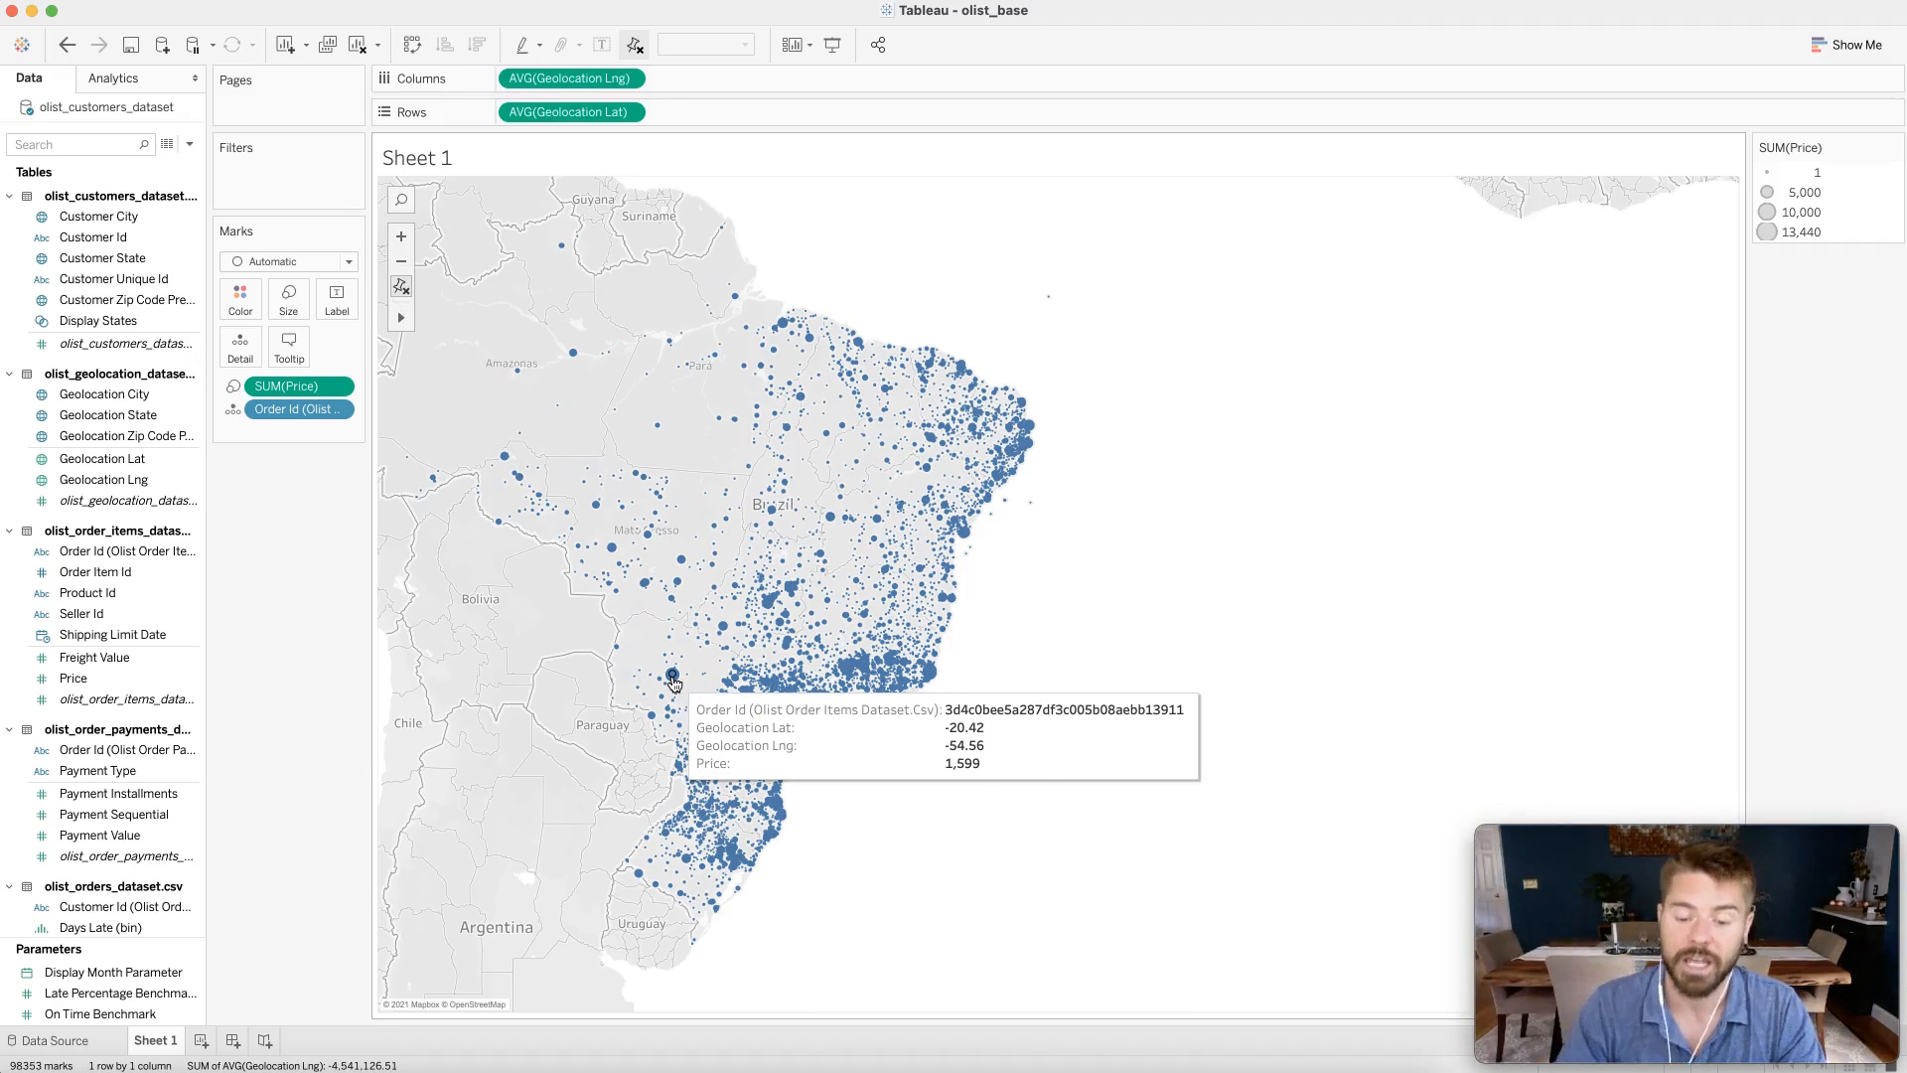
left_click(850, 809)
double_click(810, 717)
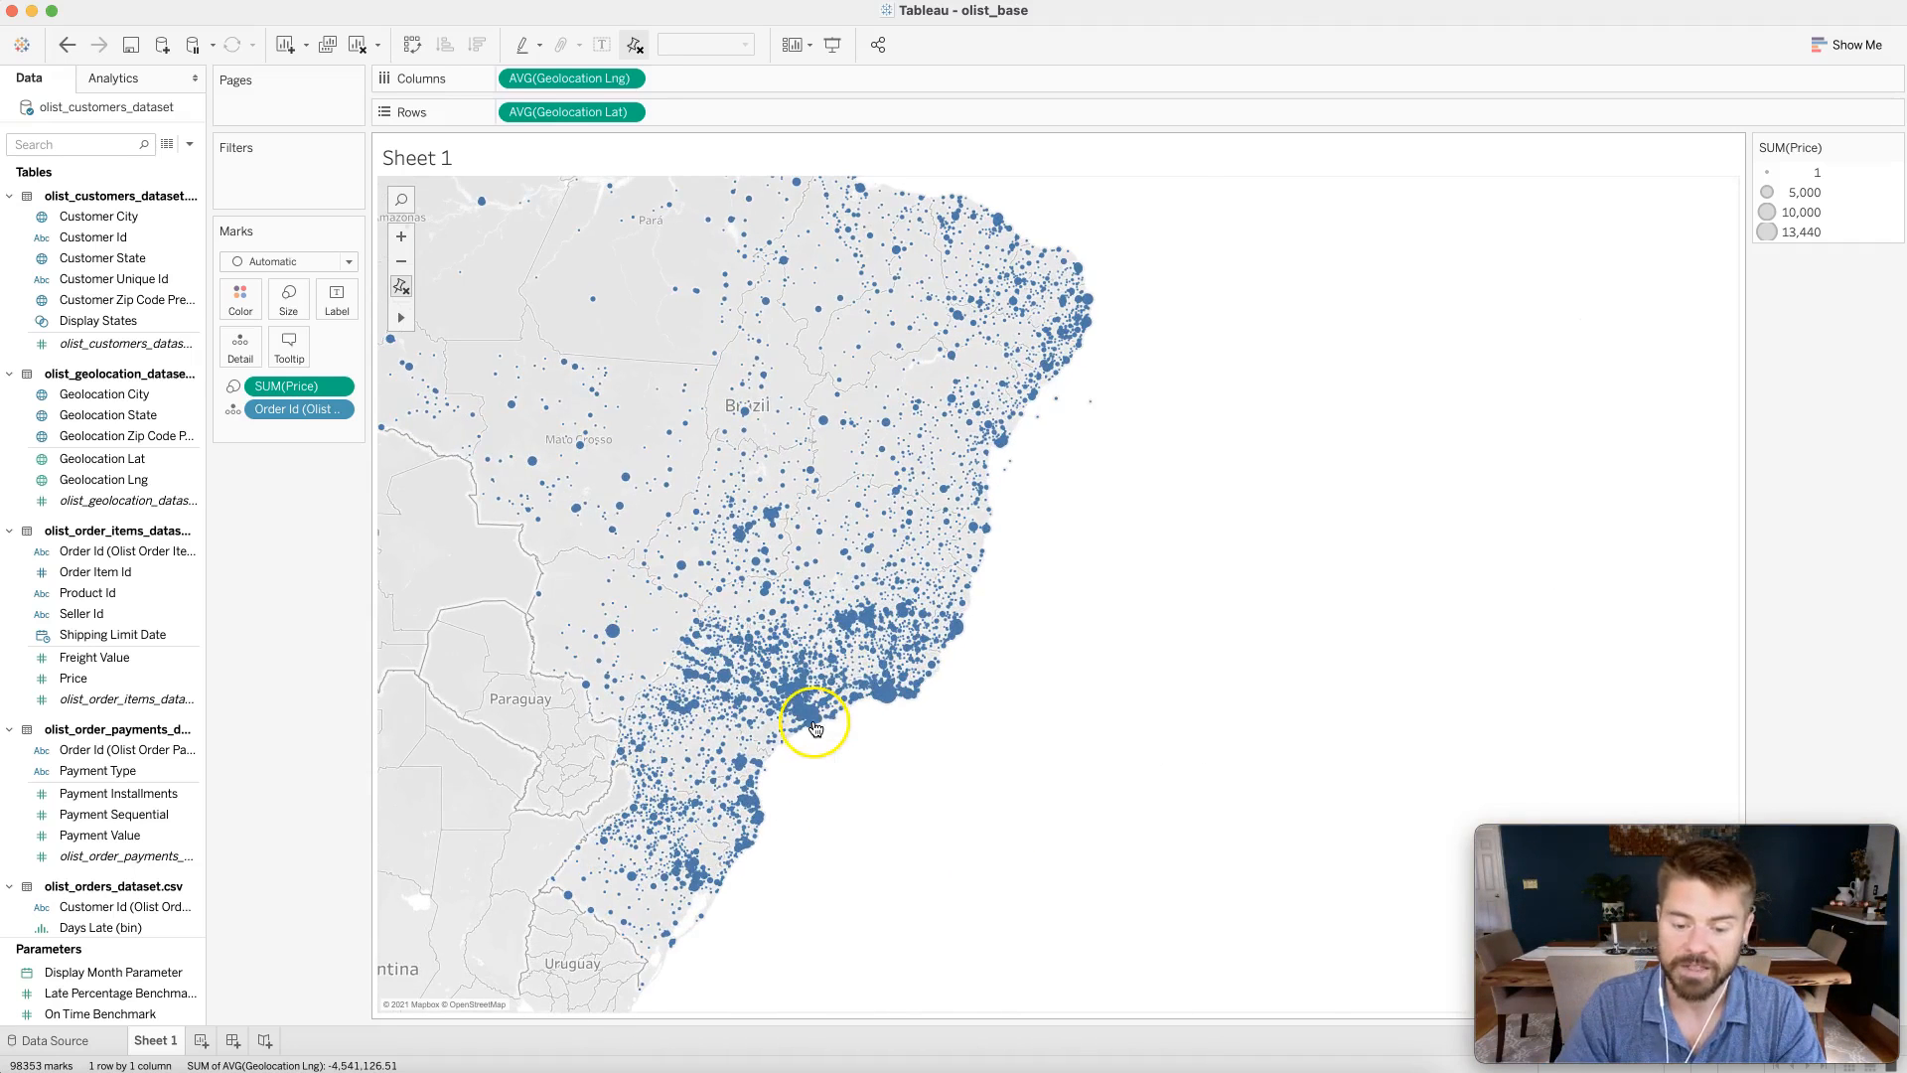
mouse_move(809, 710)
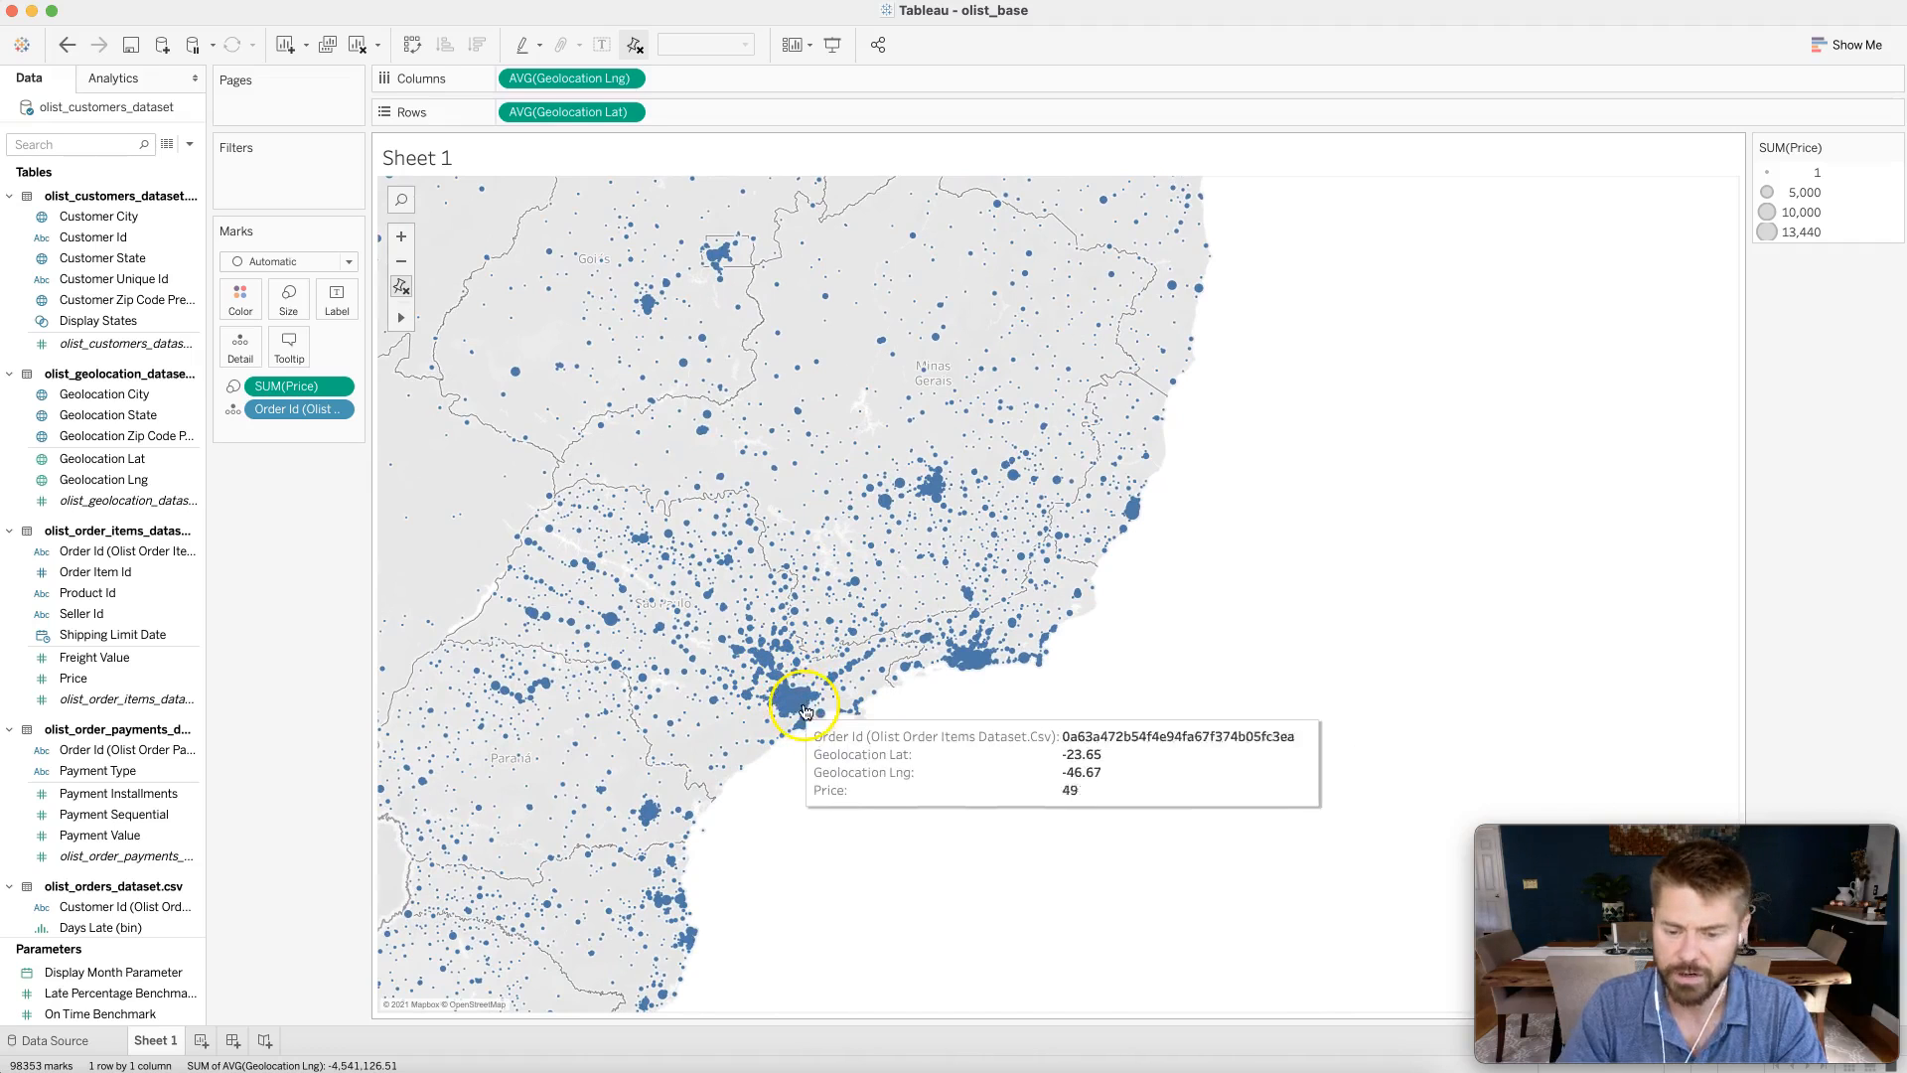
mouse_move(980, 667)
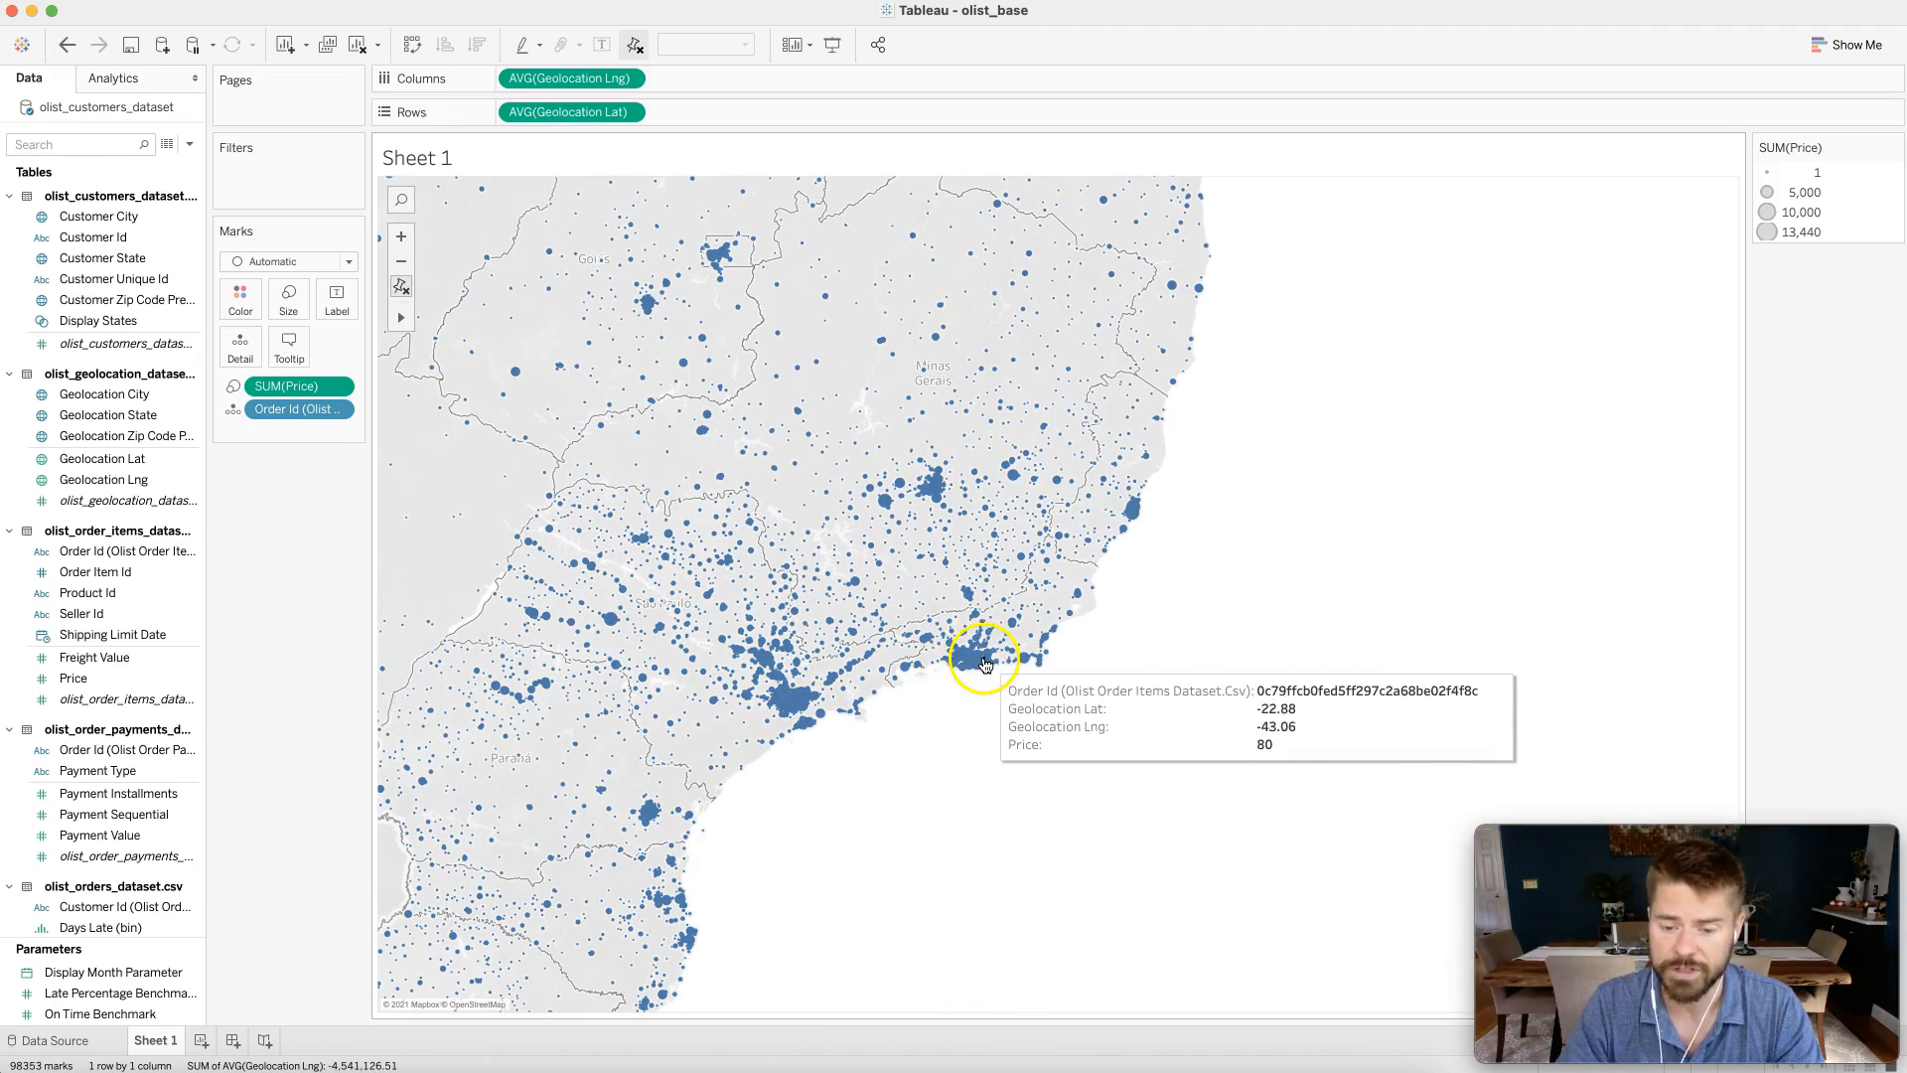
scroll(869, 720, "down", 1)
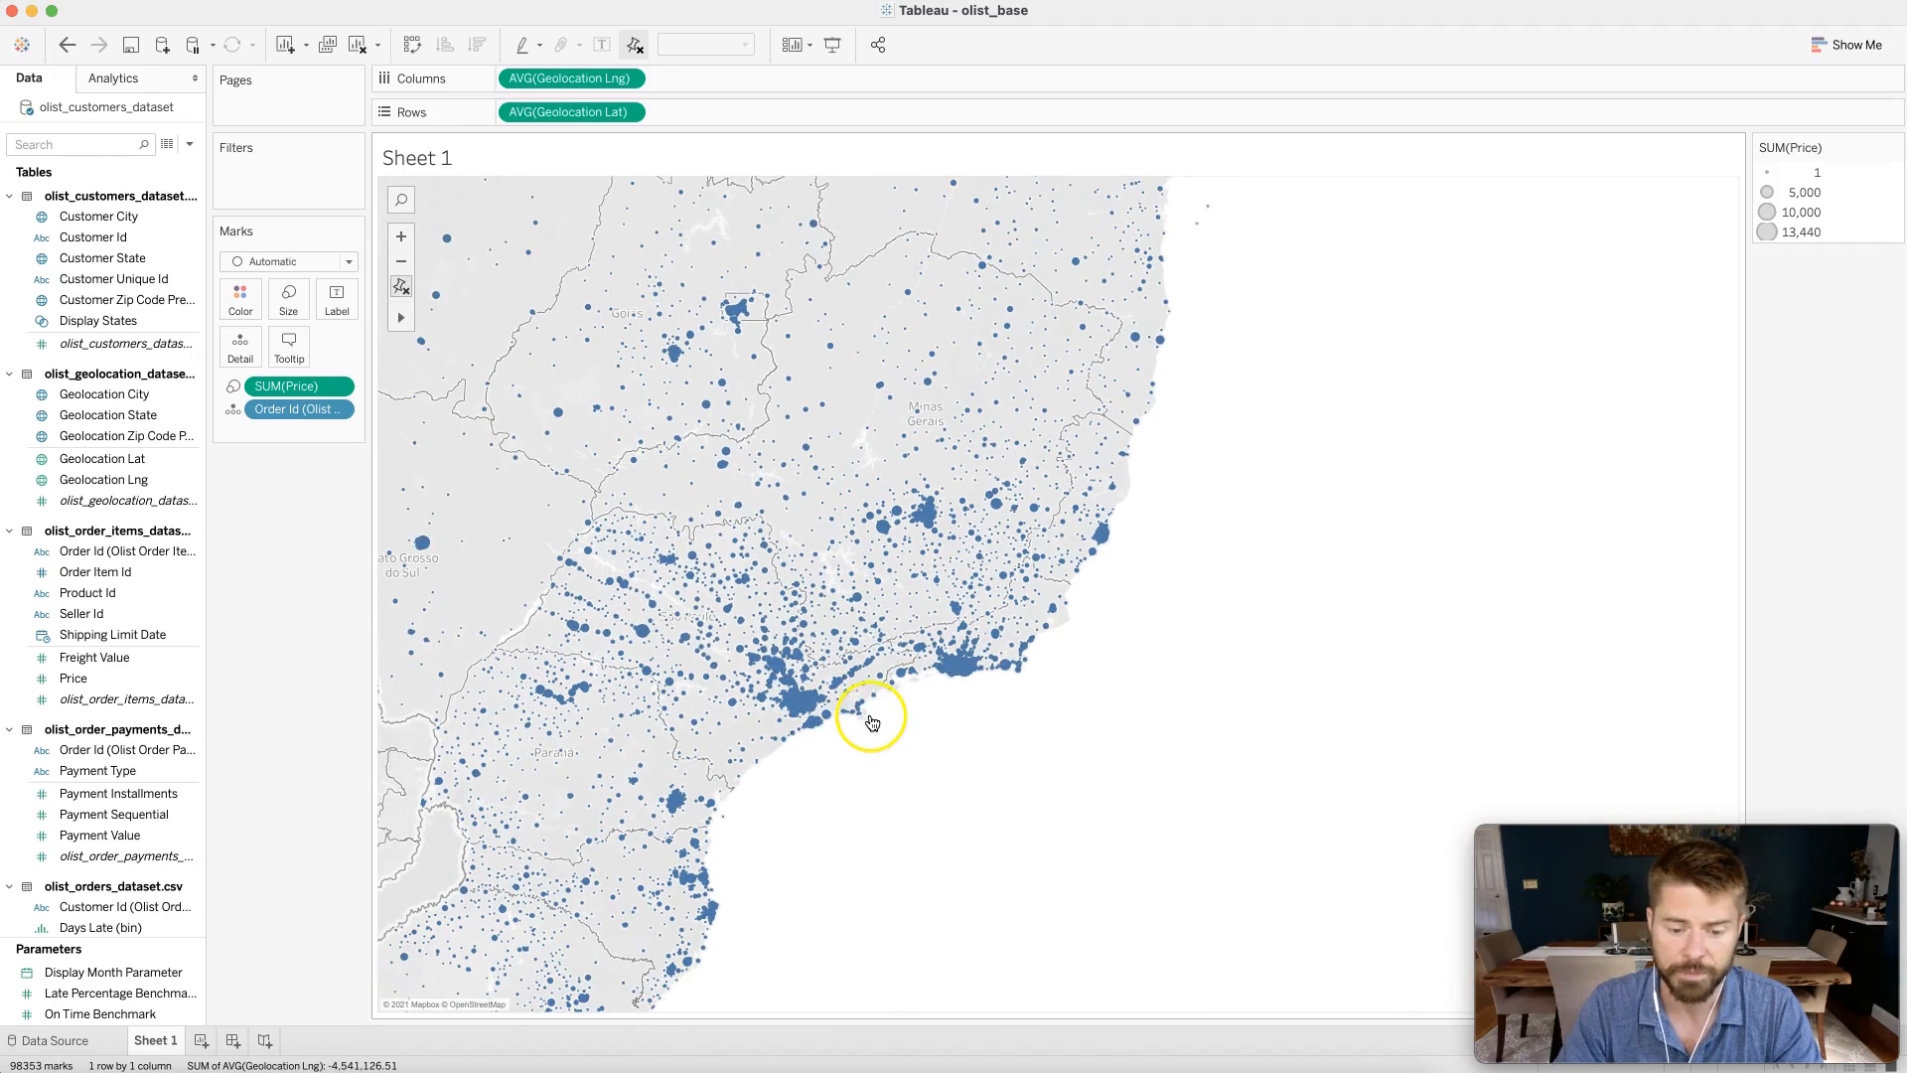
mouse_move(422, 550)
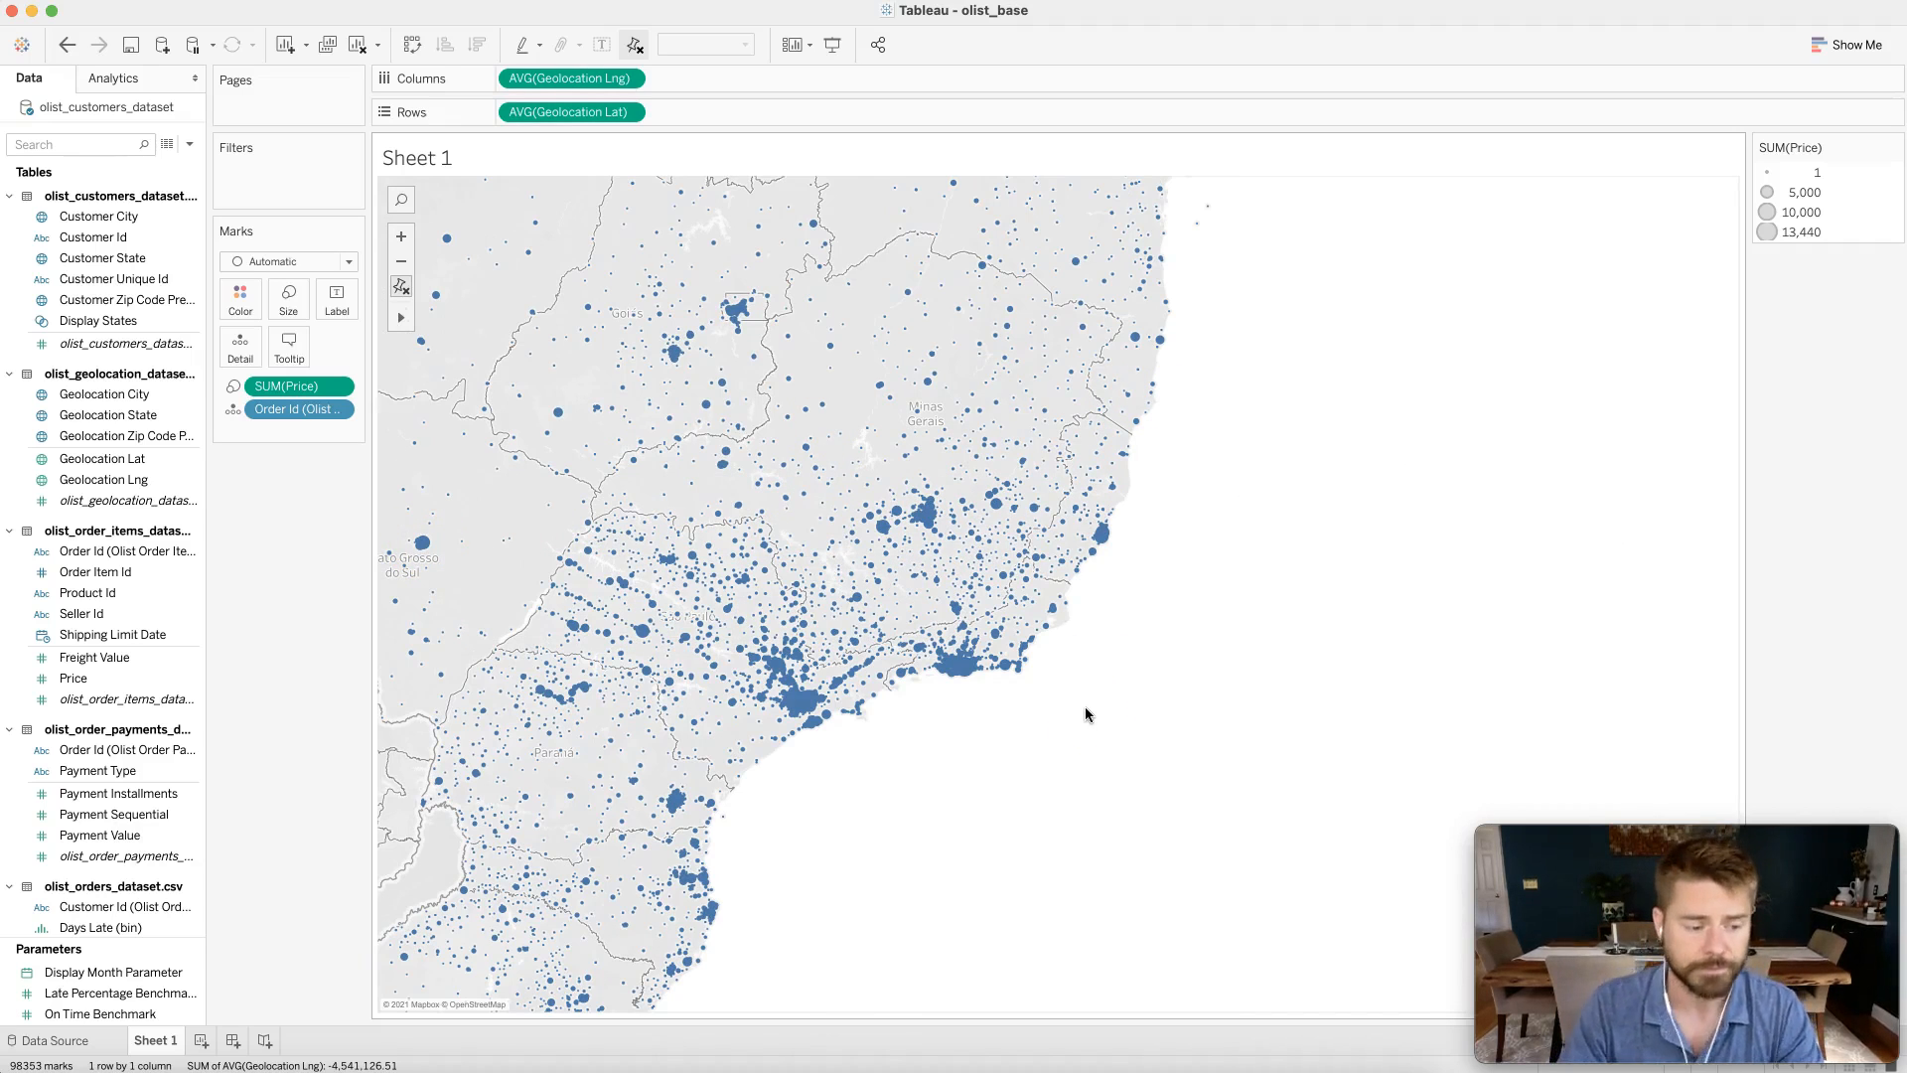
- Rename the map worksheet as Geospatial Scatter
right_click(149, 1040)
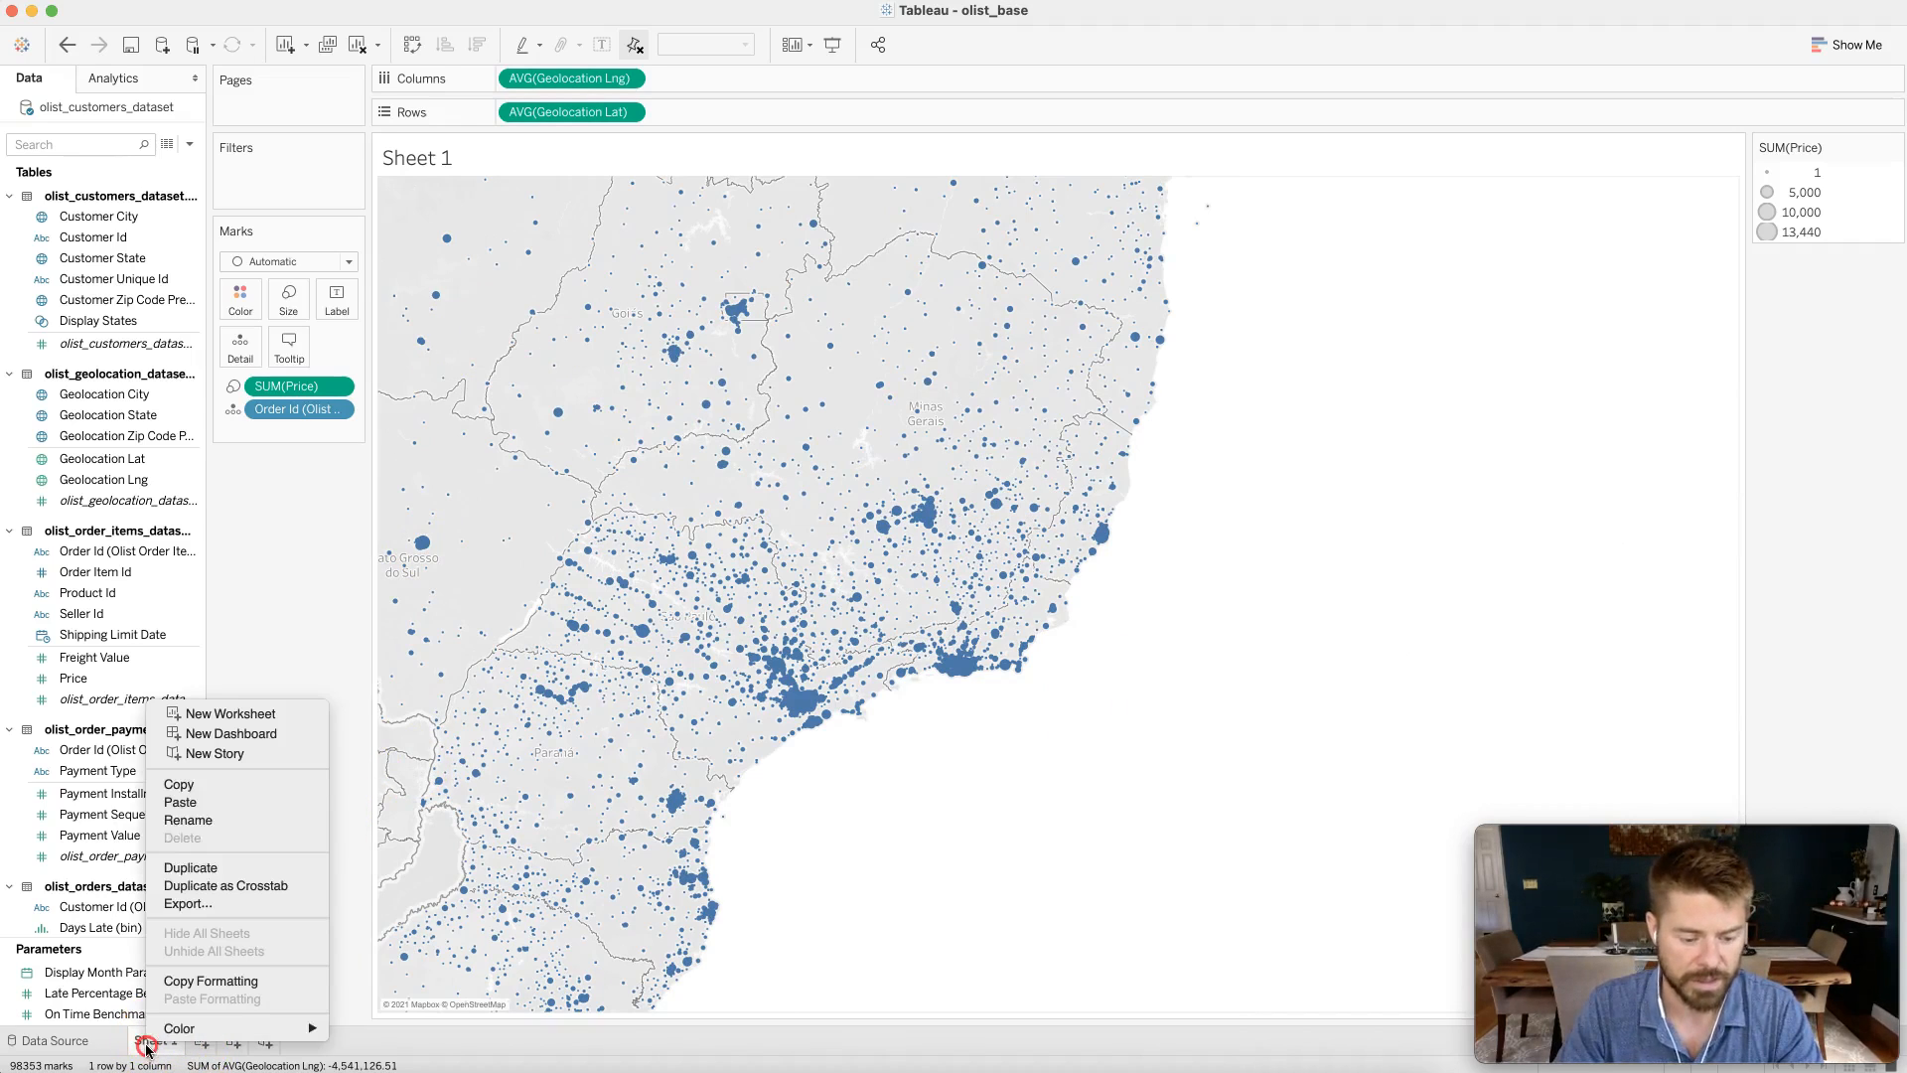
left_click(185, 820)
type("Geosp")
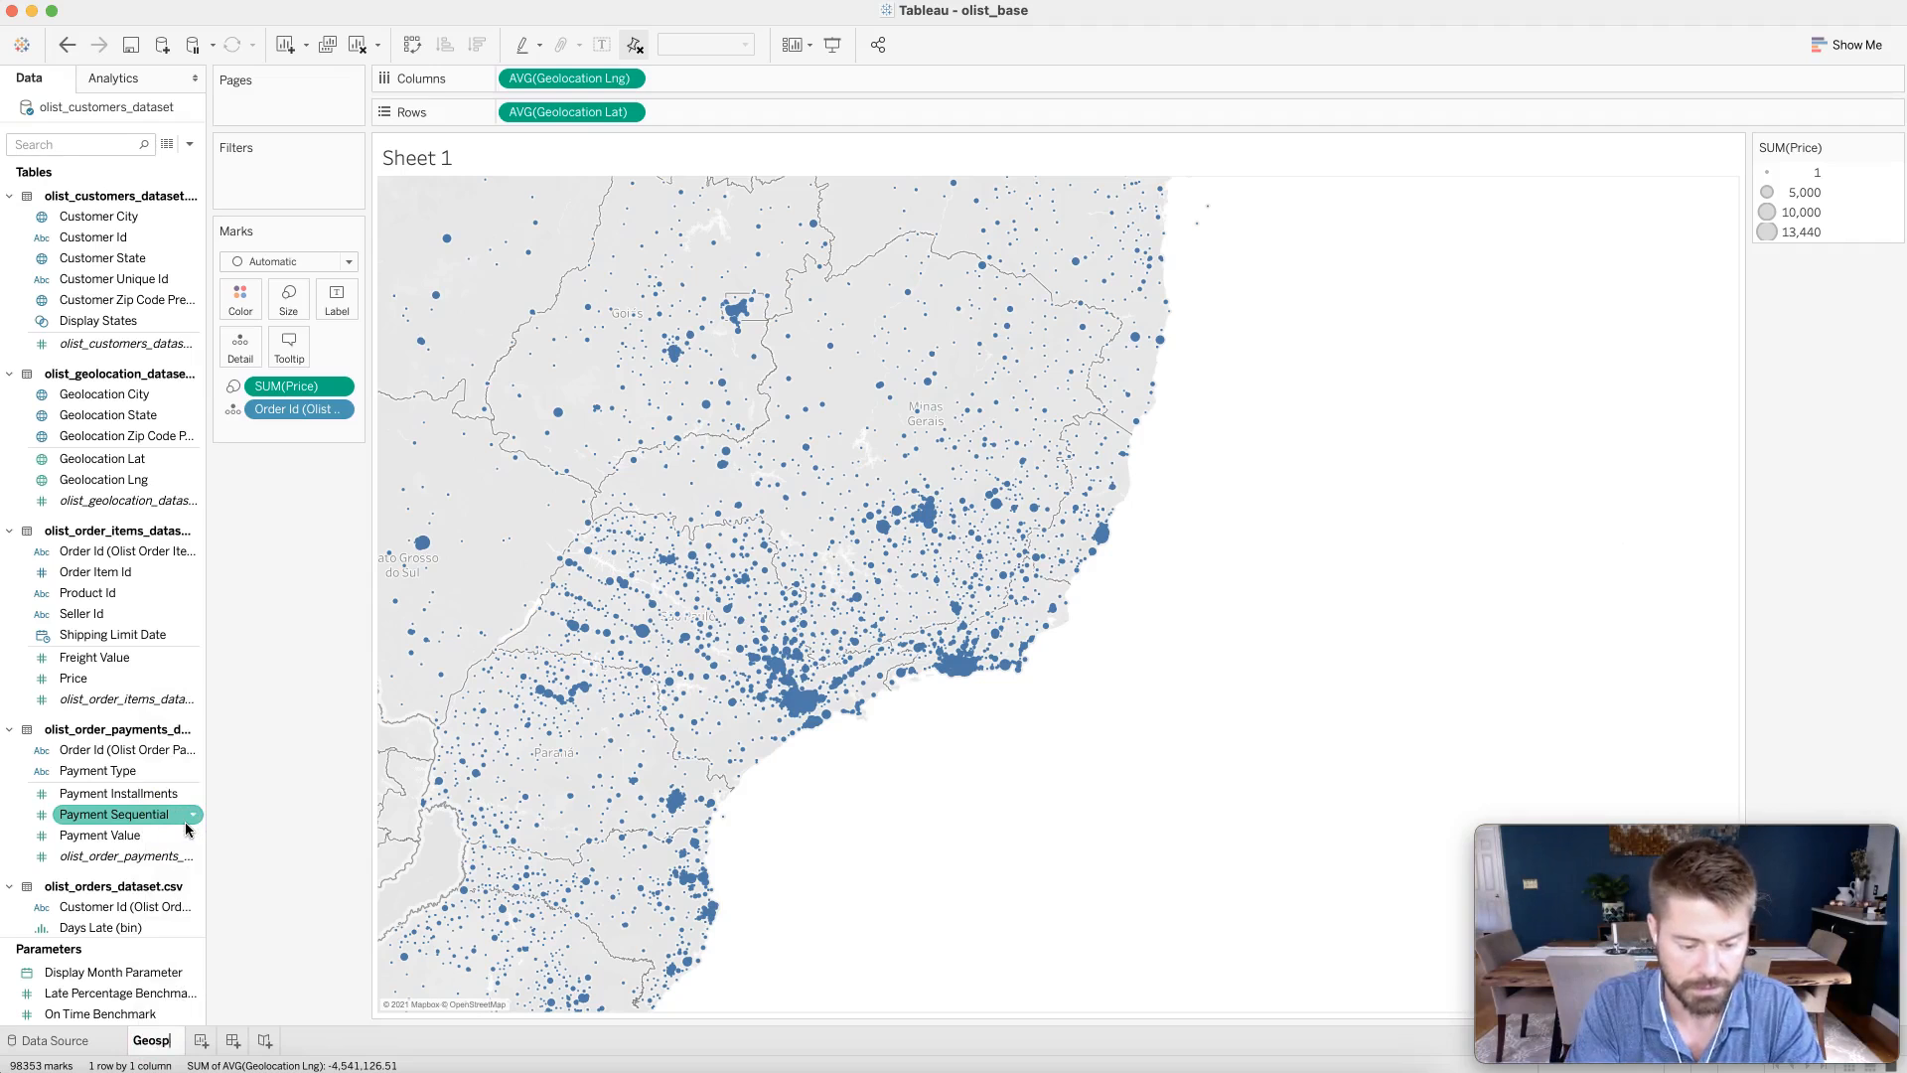
type("atial Scatter")
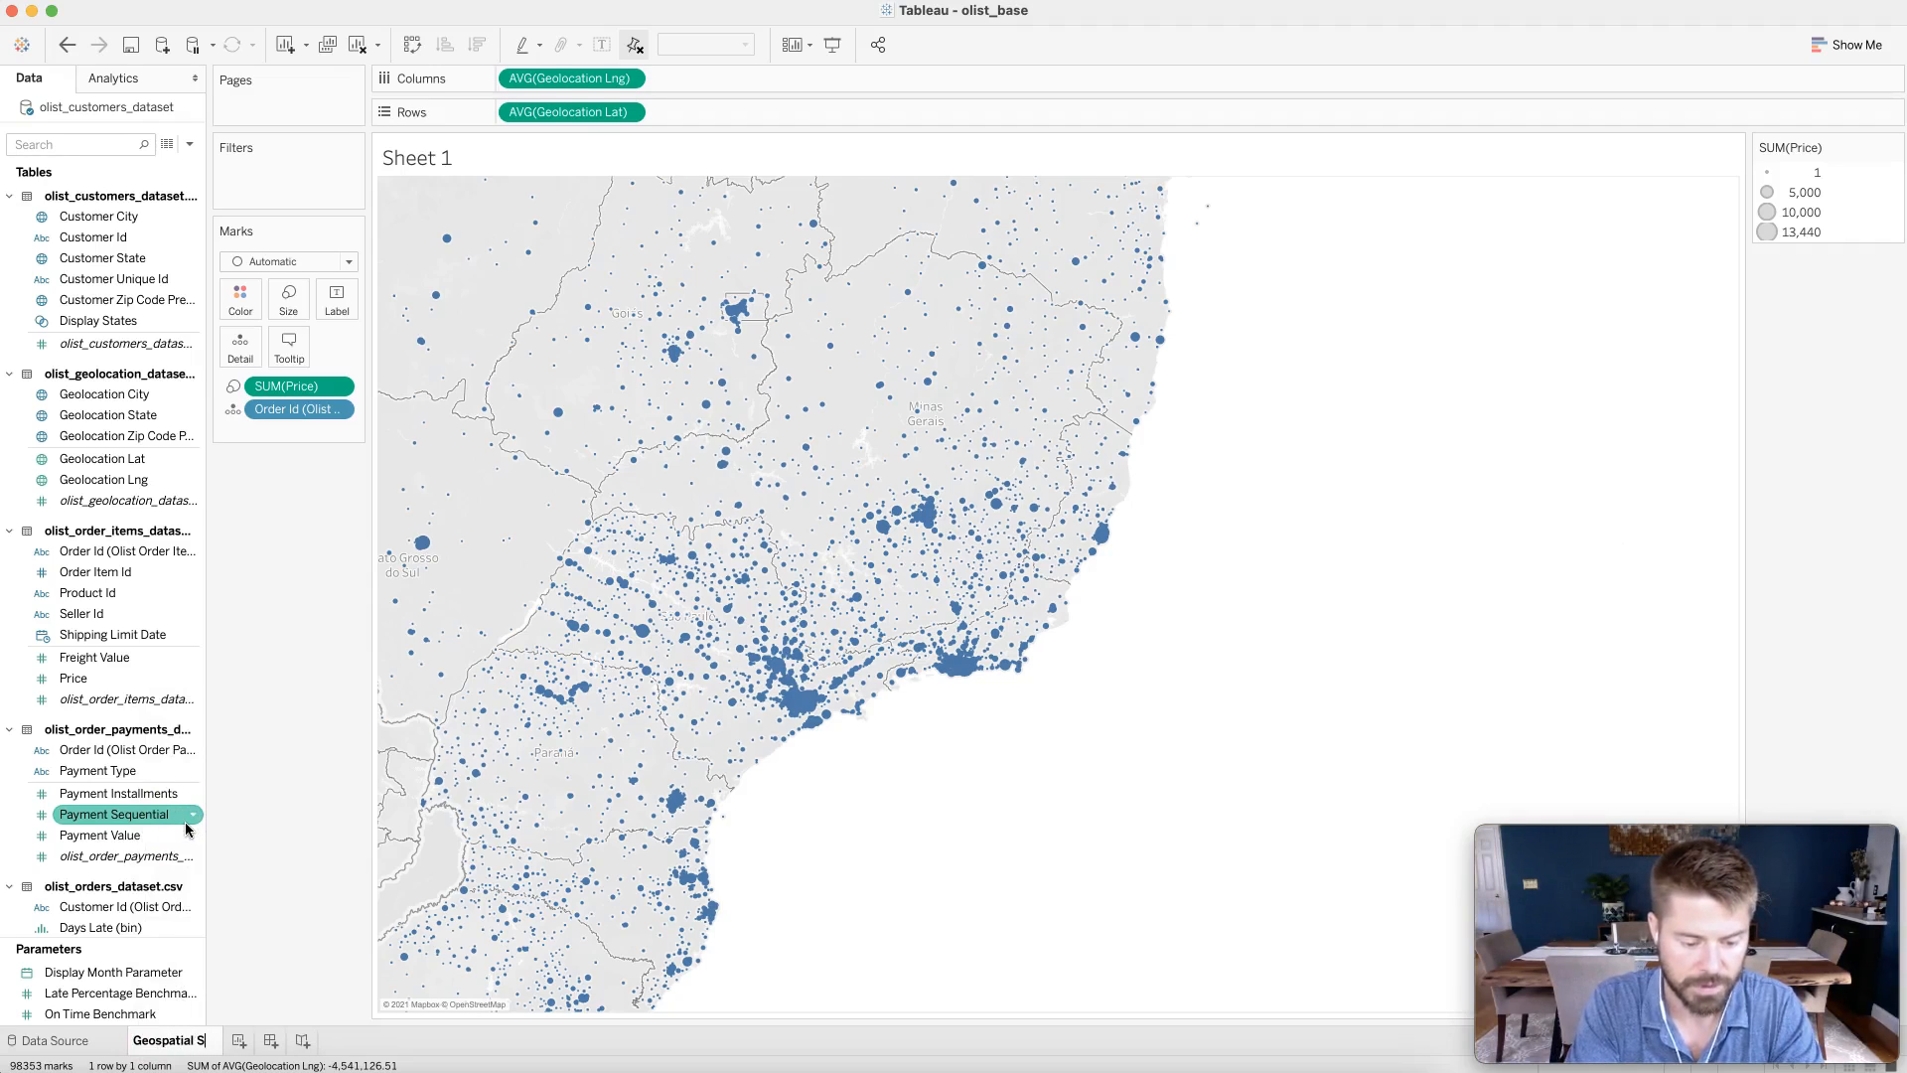
key("Return")
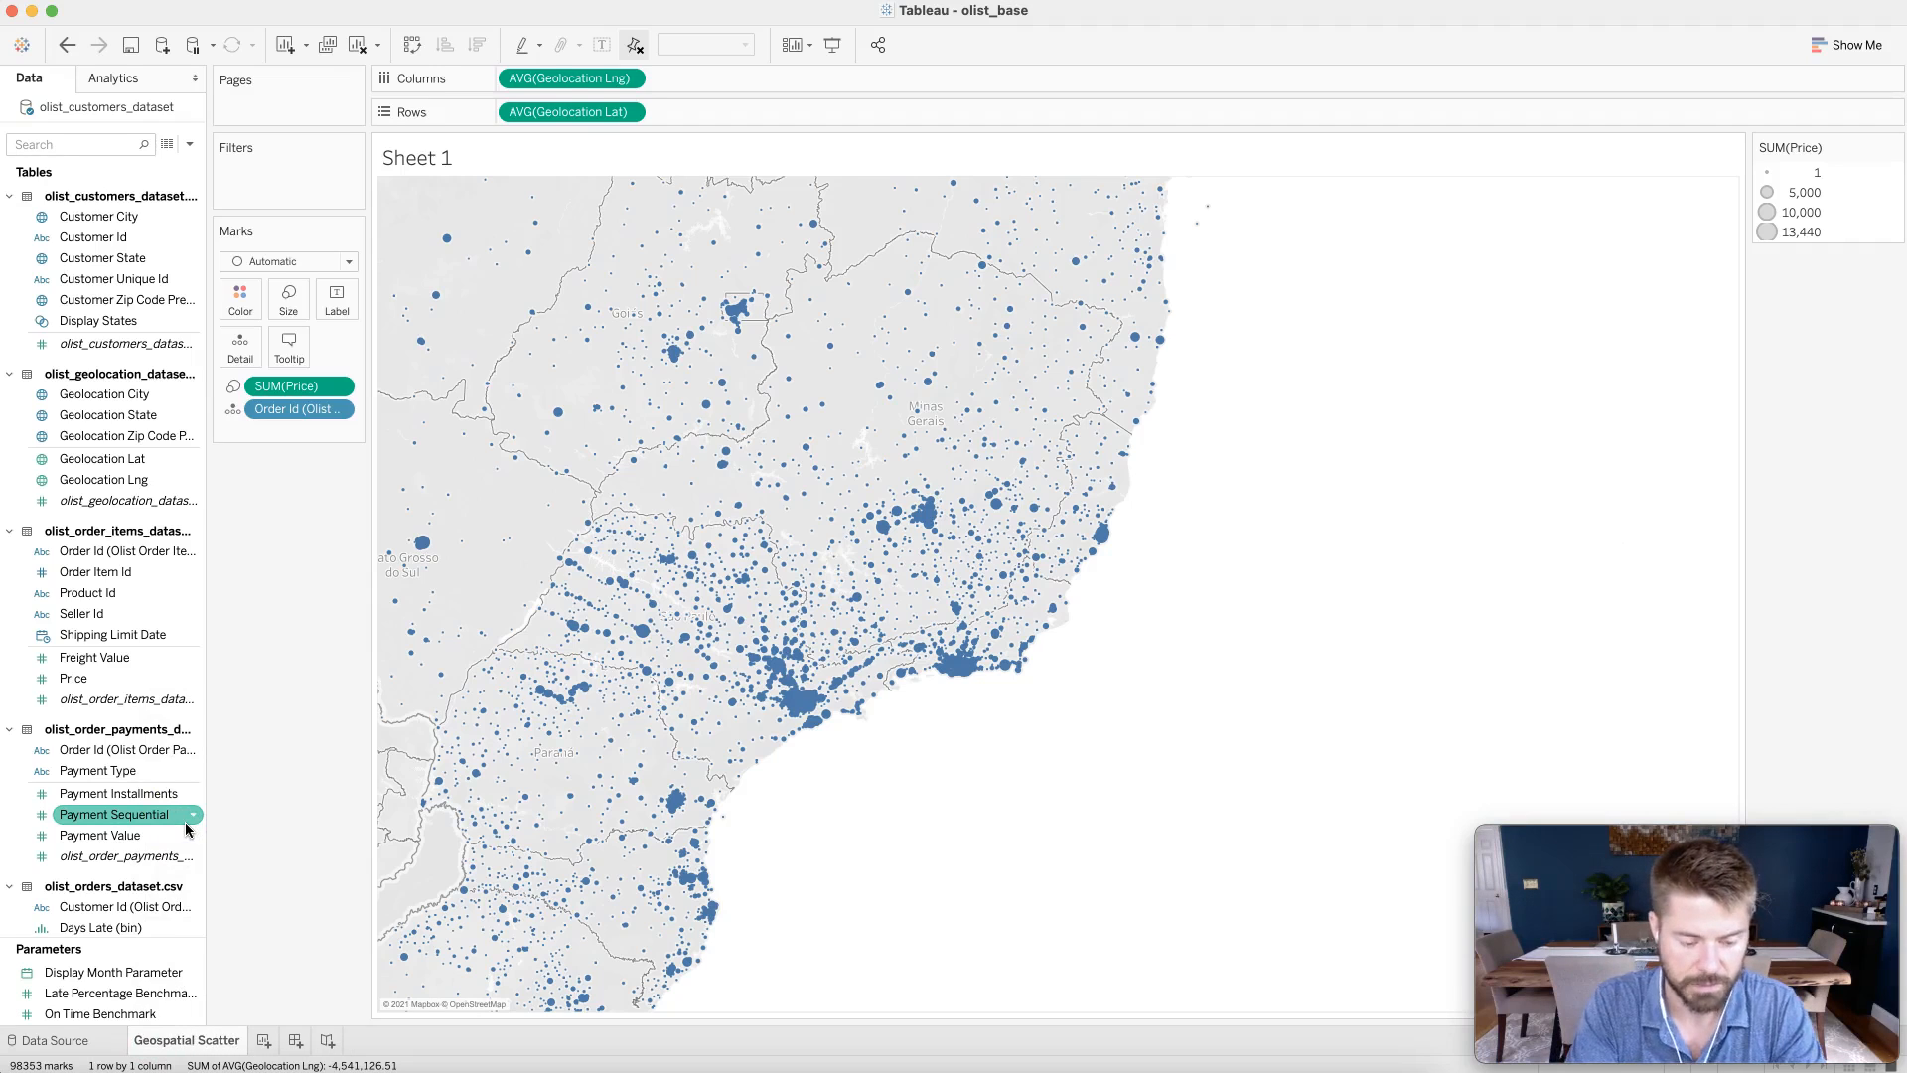
- Create a new worksheet with a horizontal bar chart of summed Price for each Geolocation State
left_click(263, 1040)
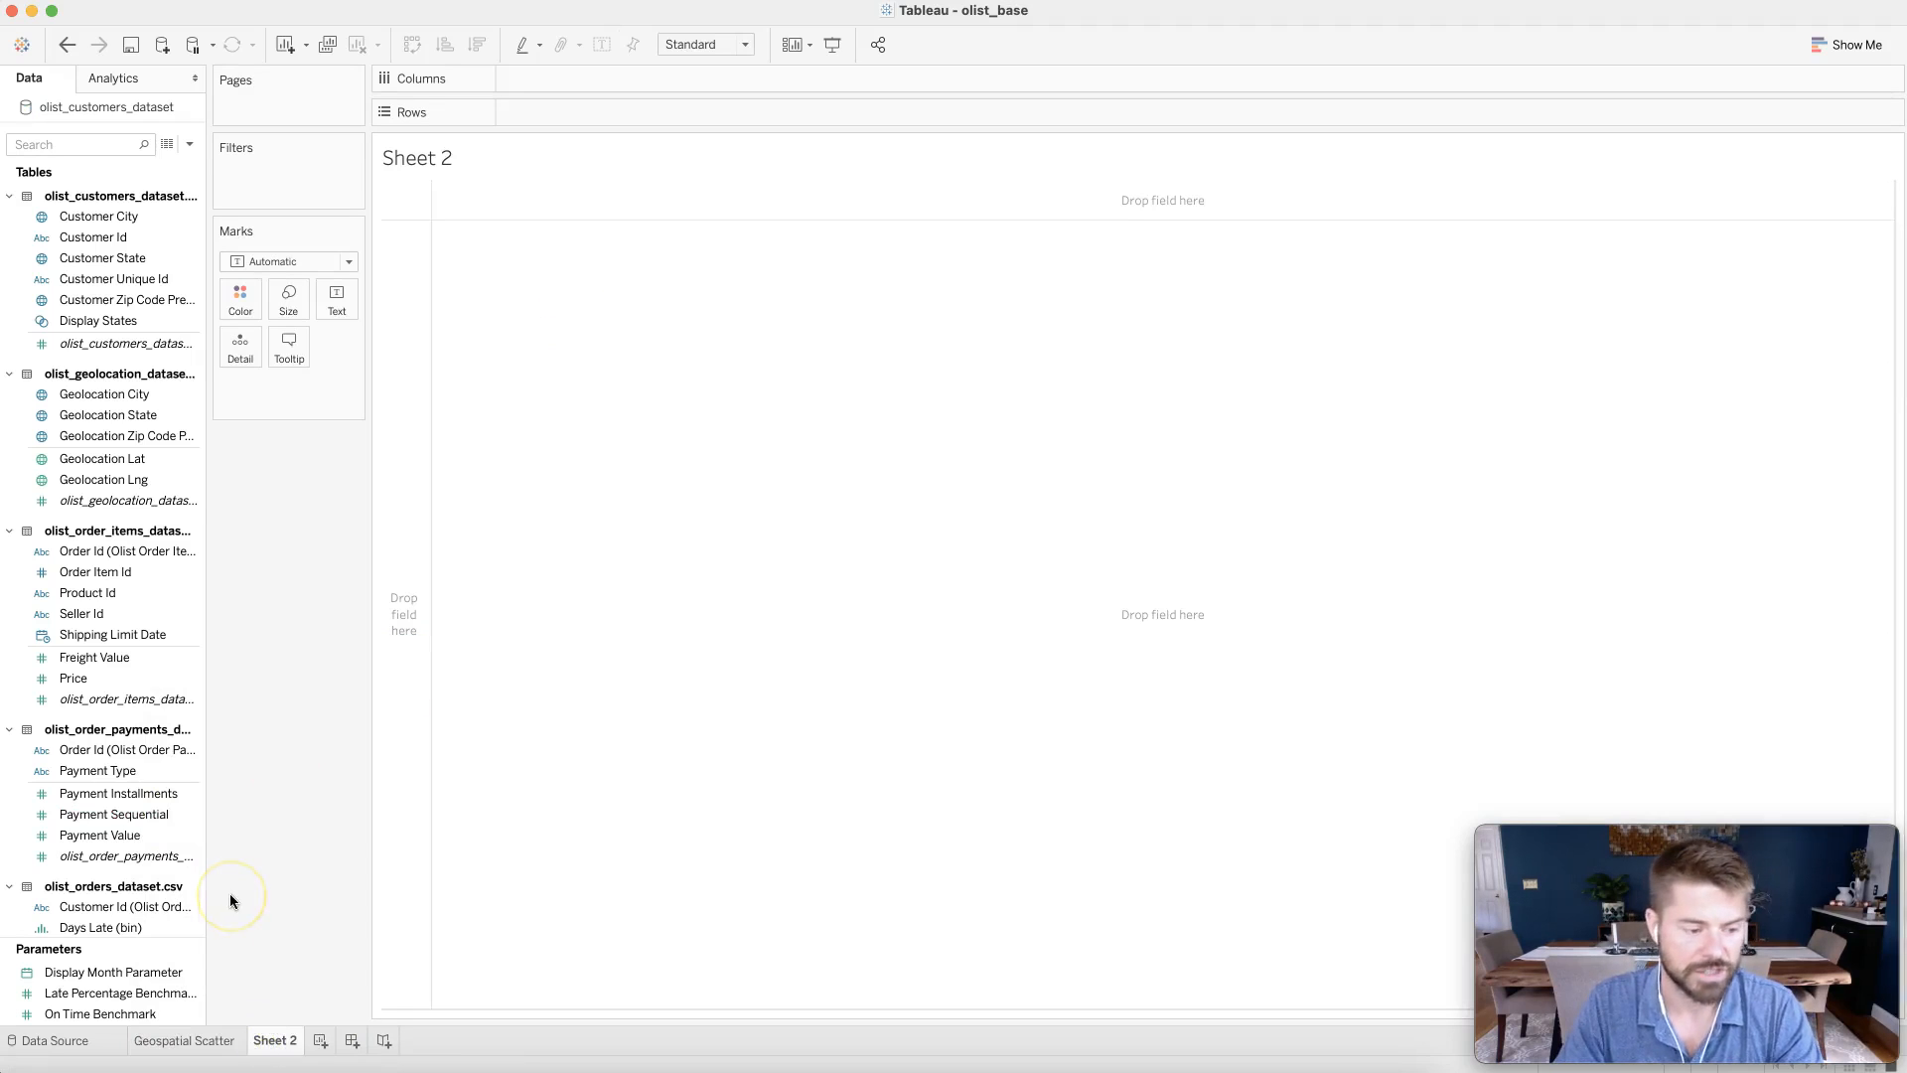
left_click_drag(151, 257, 658, 72)
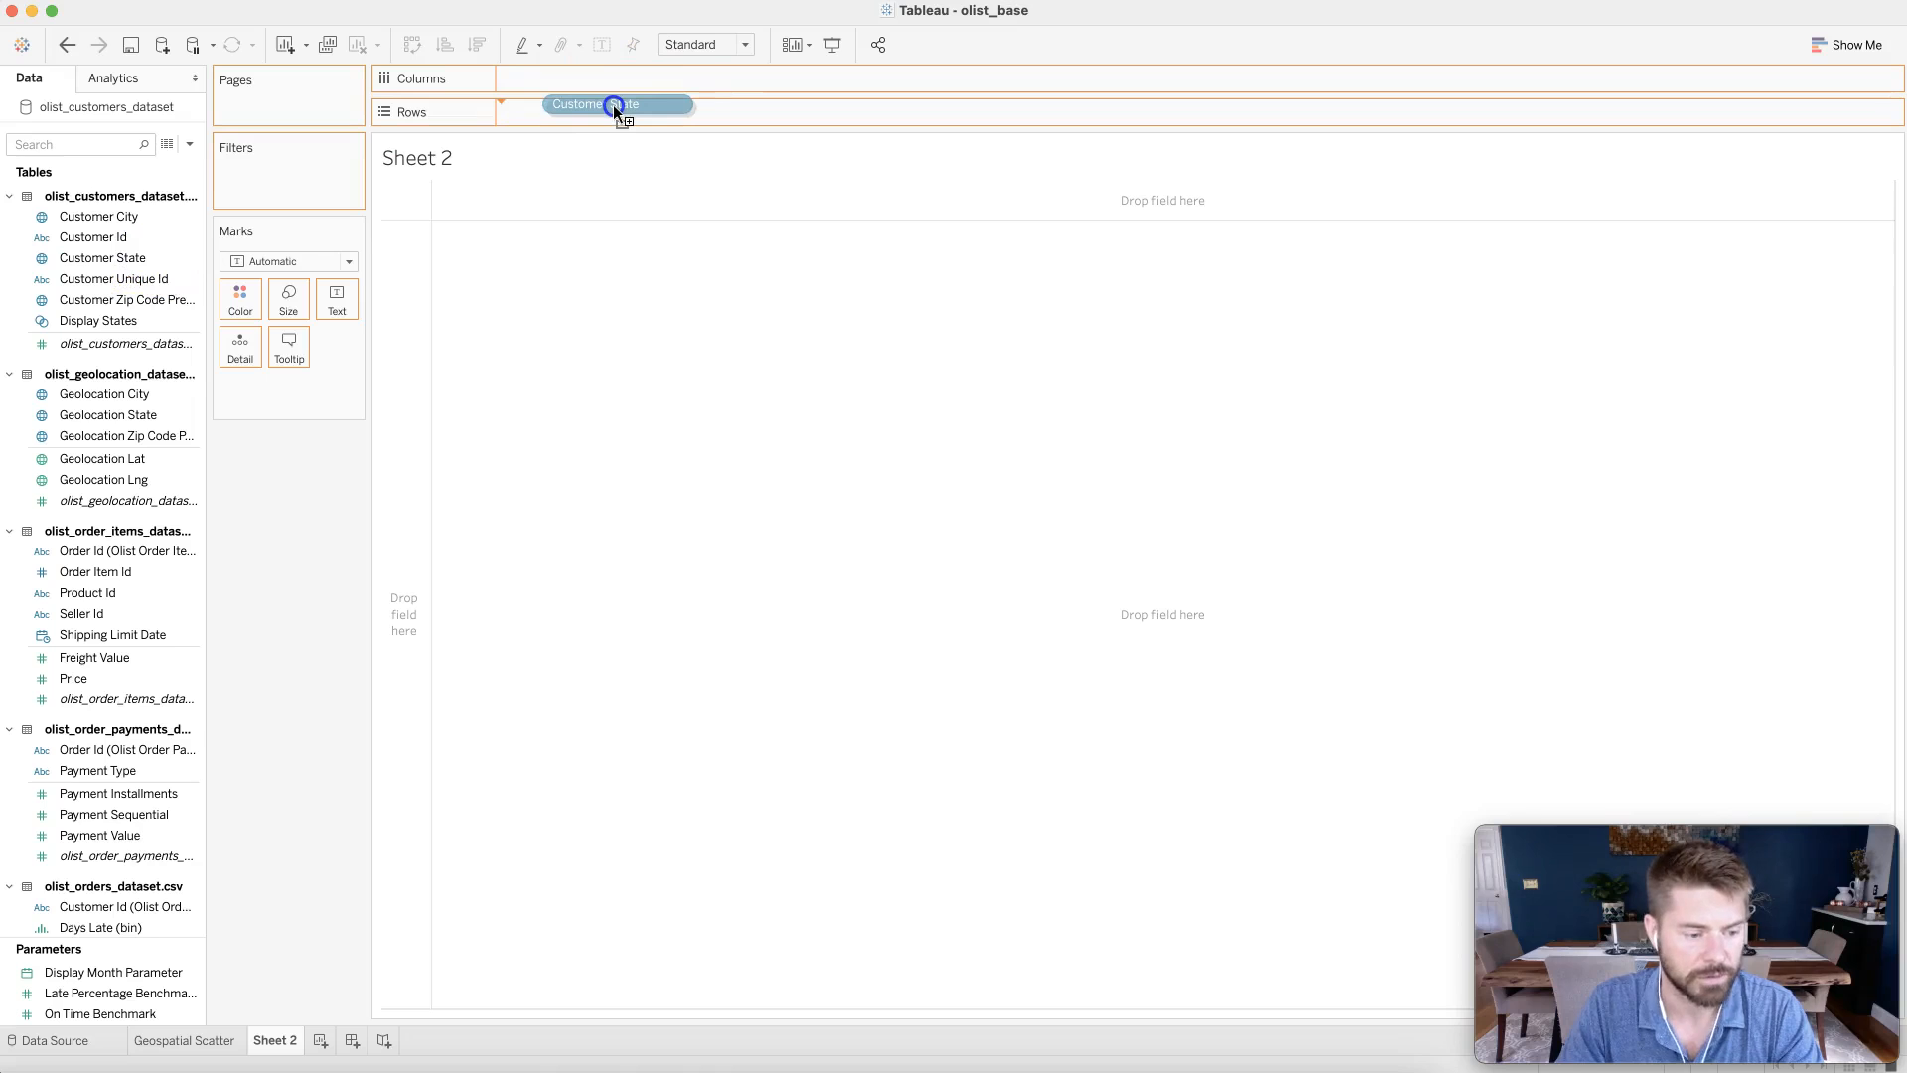
left_click_drag(614, 108, 109, 260)
left_click(71, 425)
left_click_drag(72, 425, 583, 111)
left_click(174, 478)
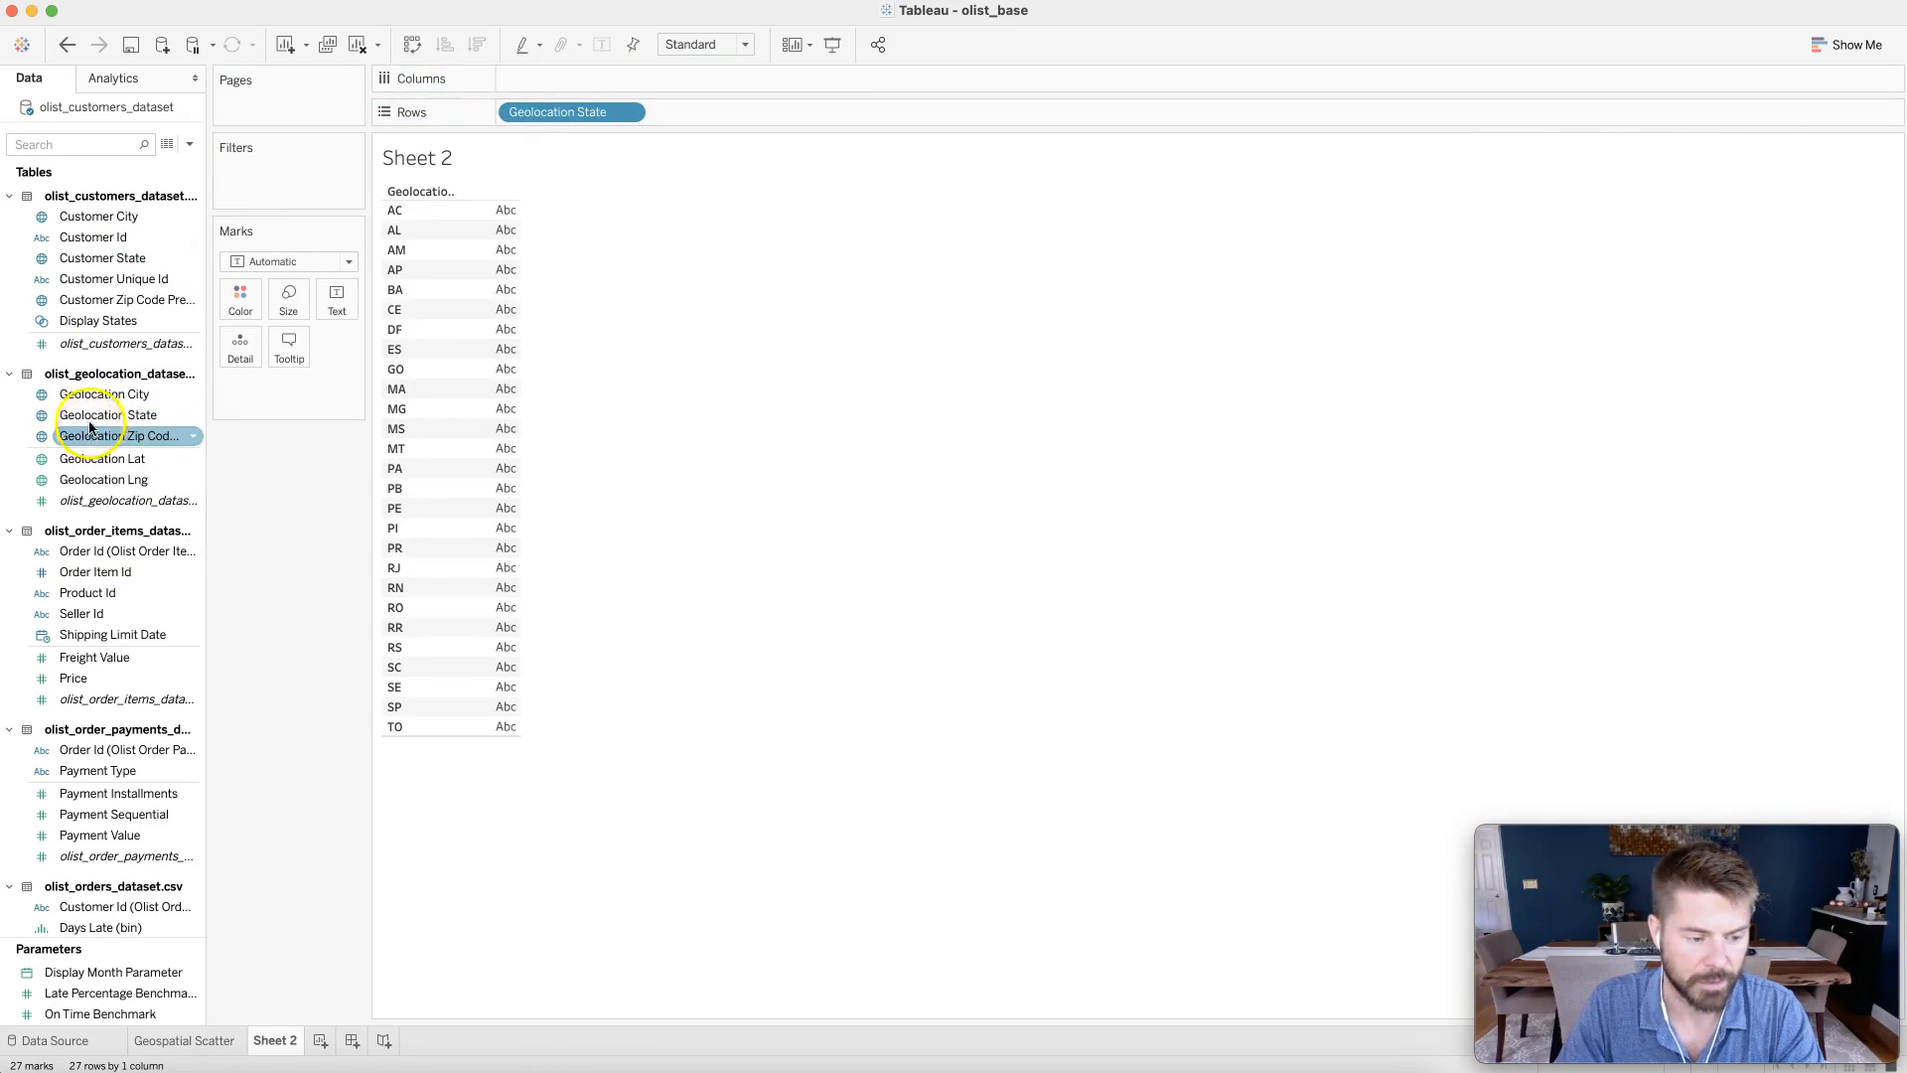
left_click_drag(73, 678, 532, 77)
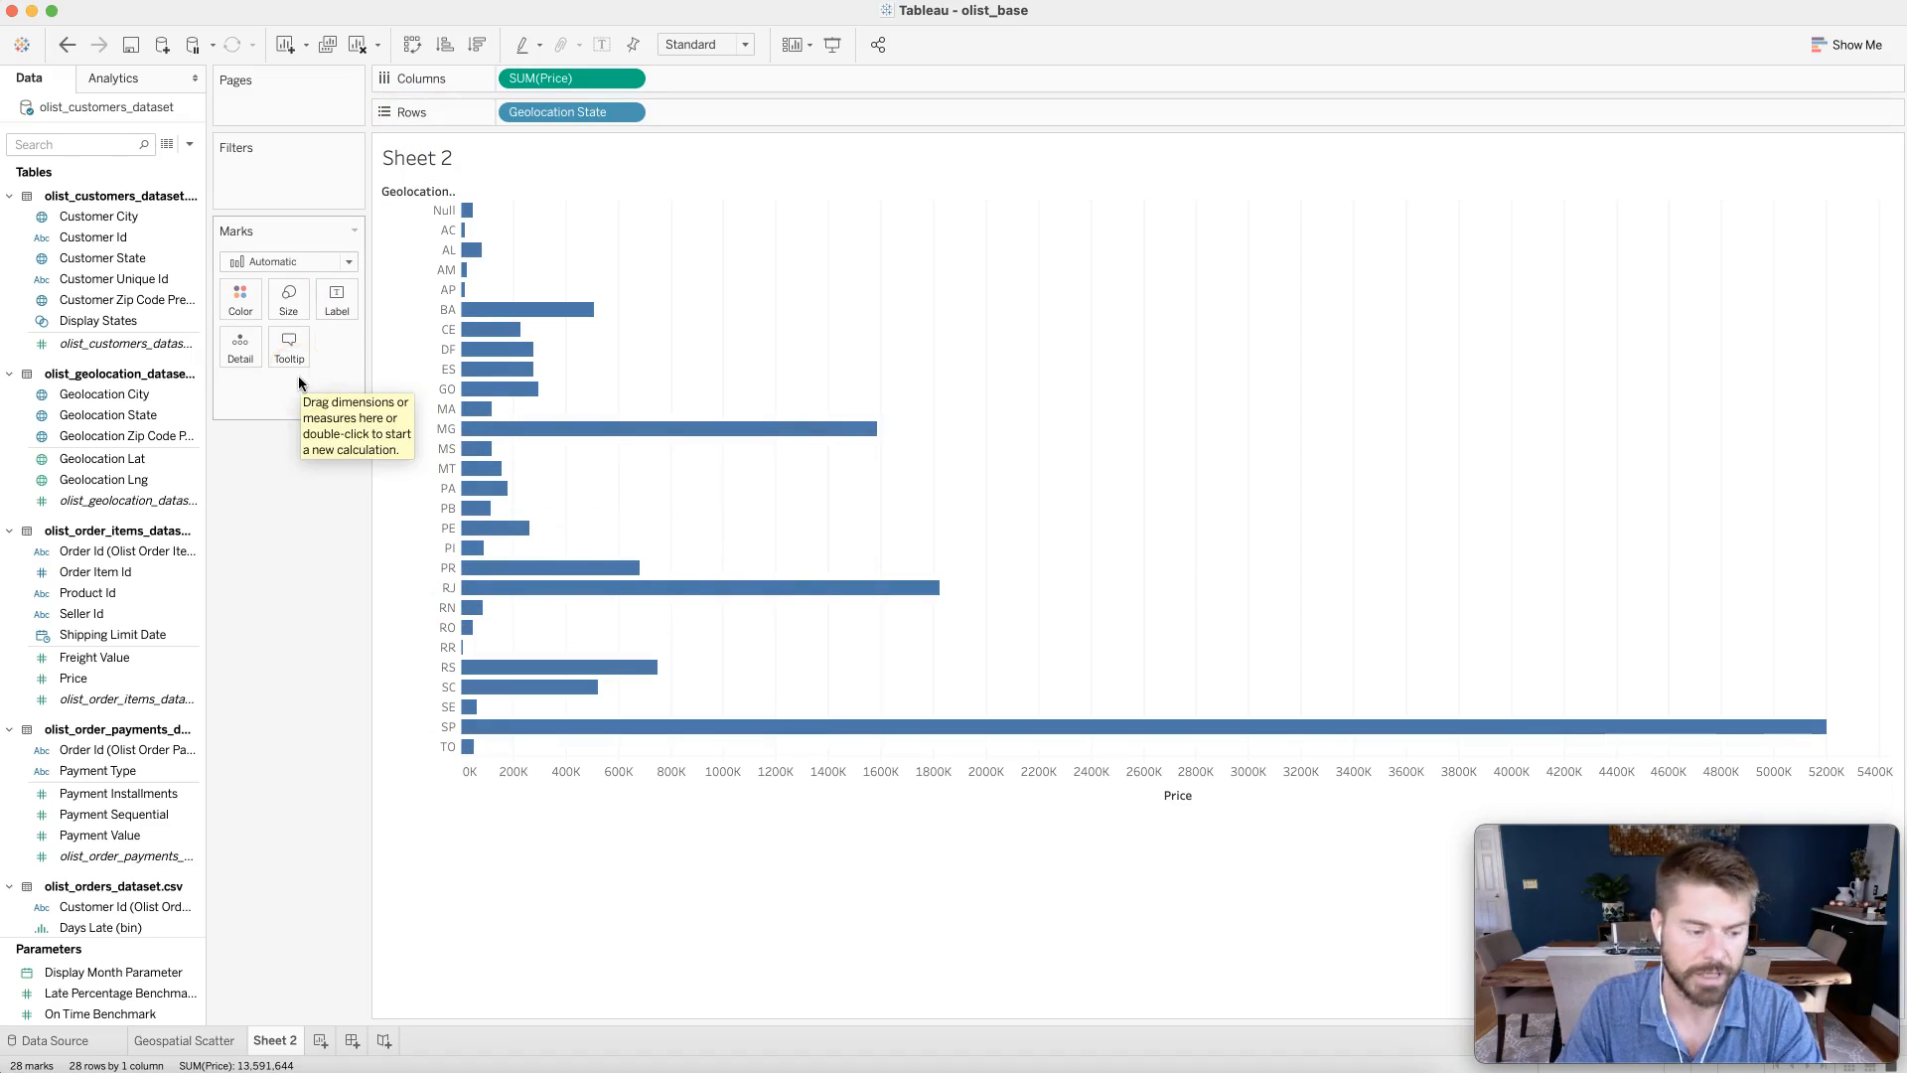
- Add a new dashboard to the workbook and rename Sheet 2 as State - Price Bar
left_click(350, 1042)
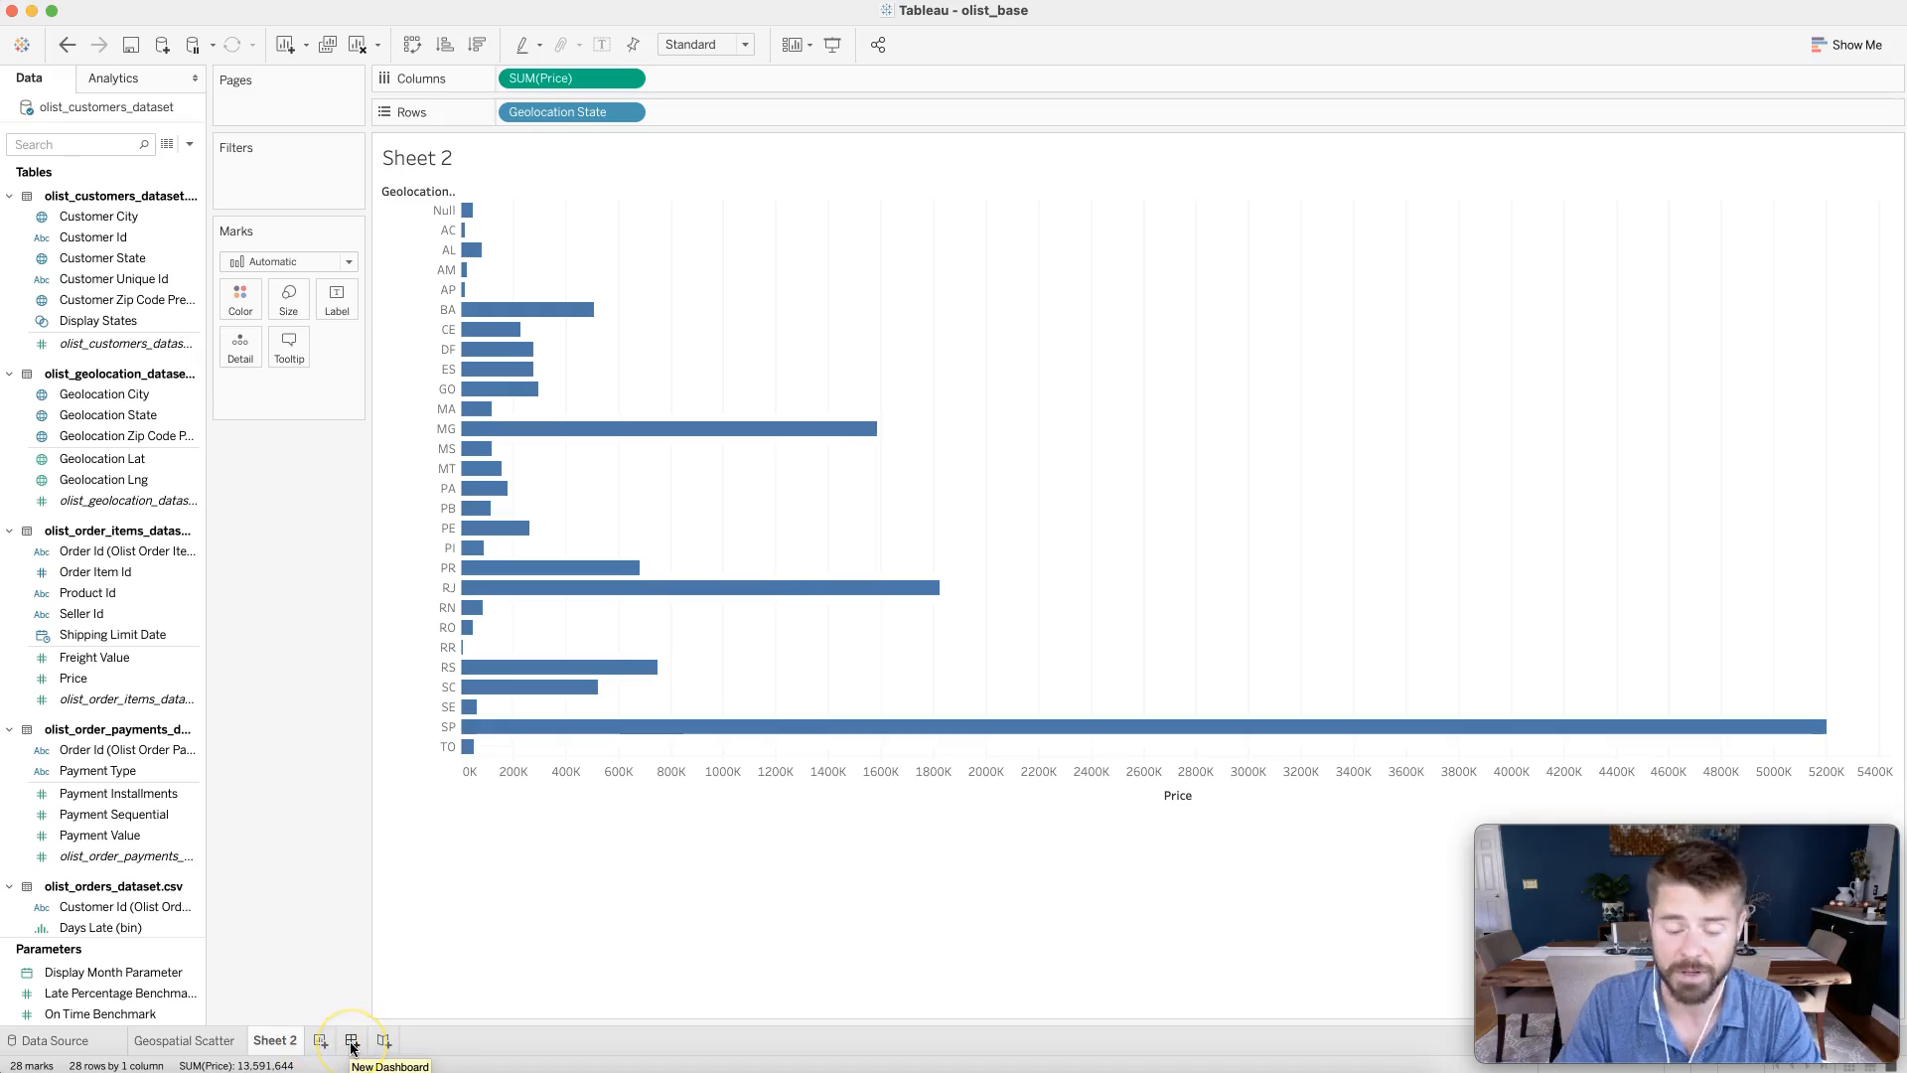
left_click(351, 1042)
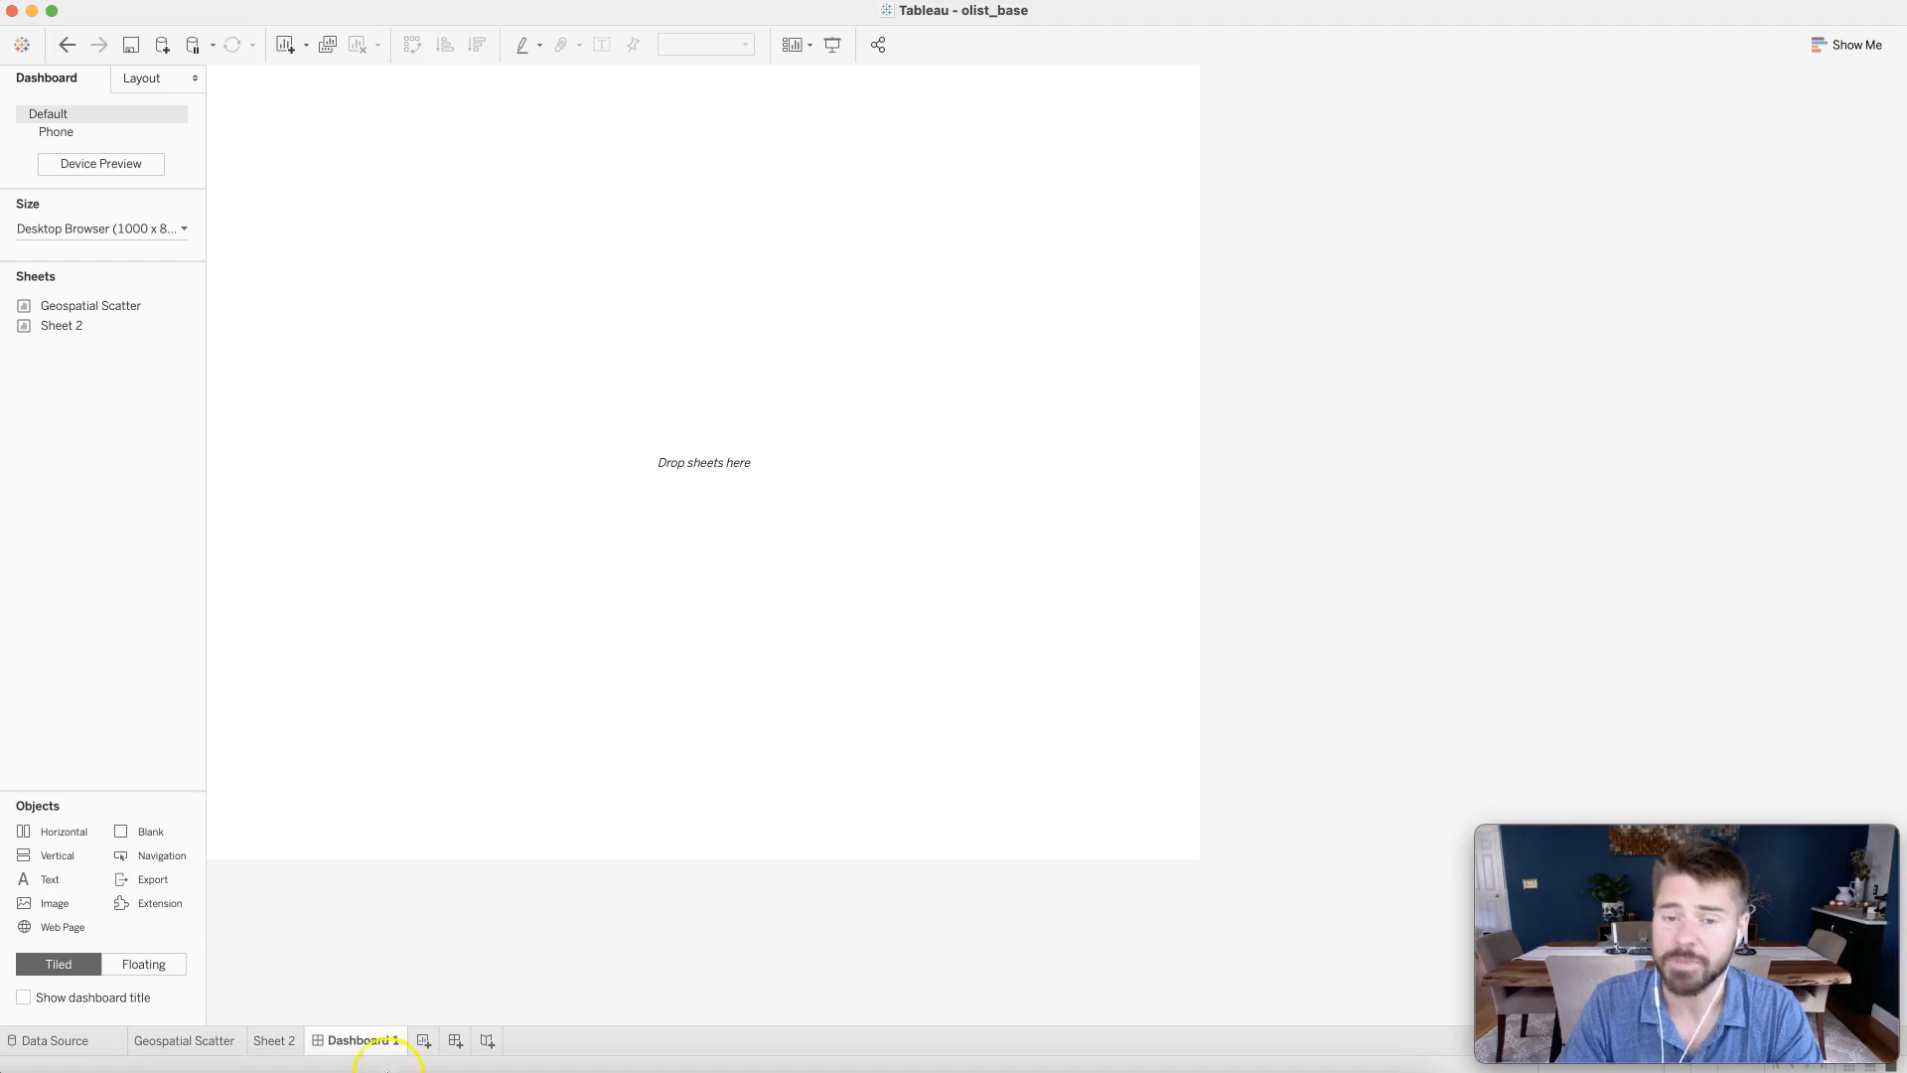
right_click(271, 1051)
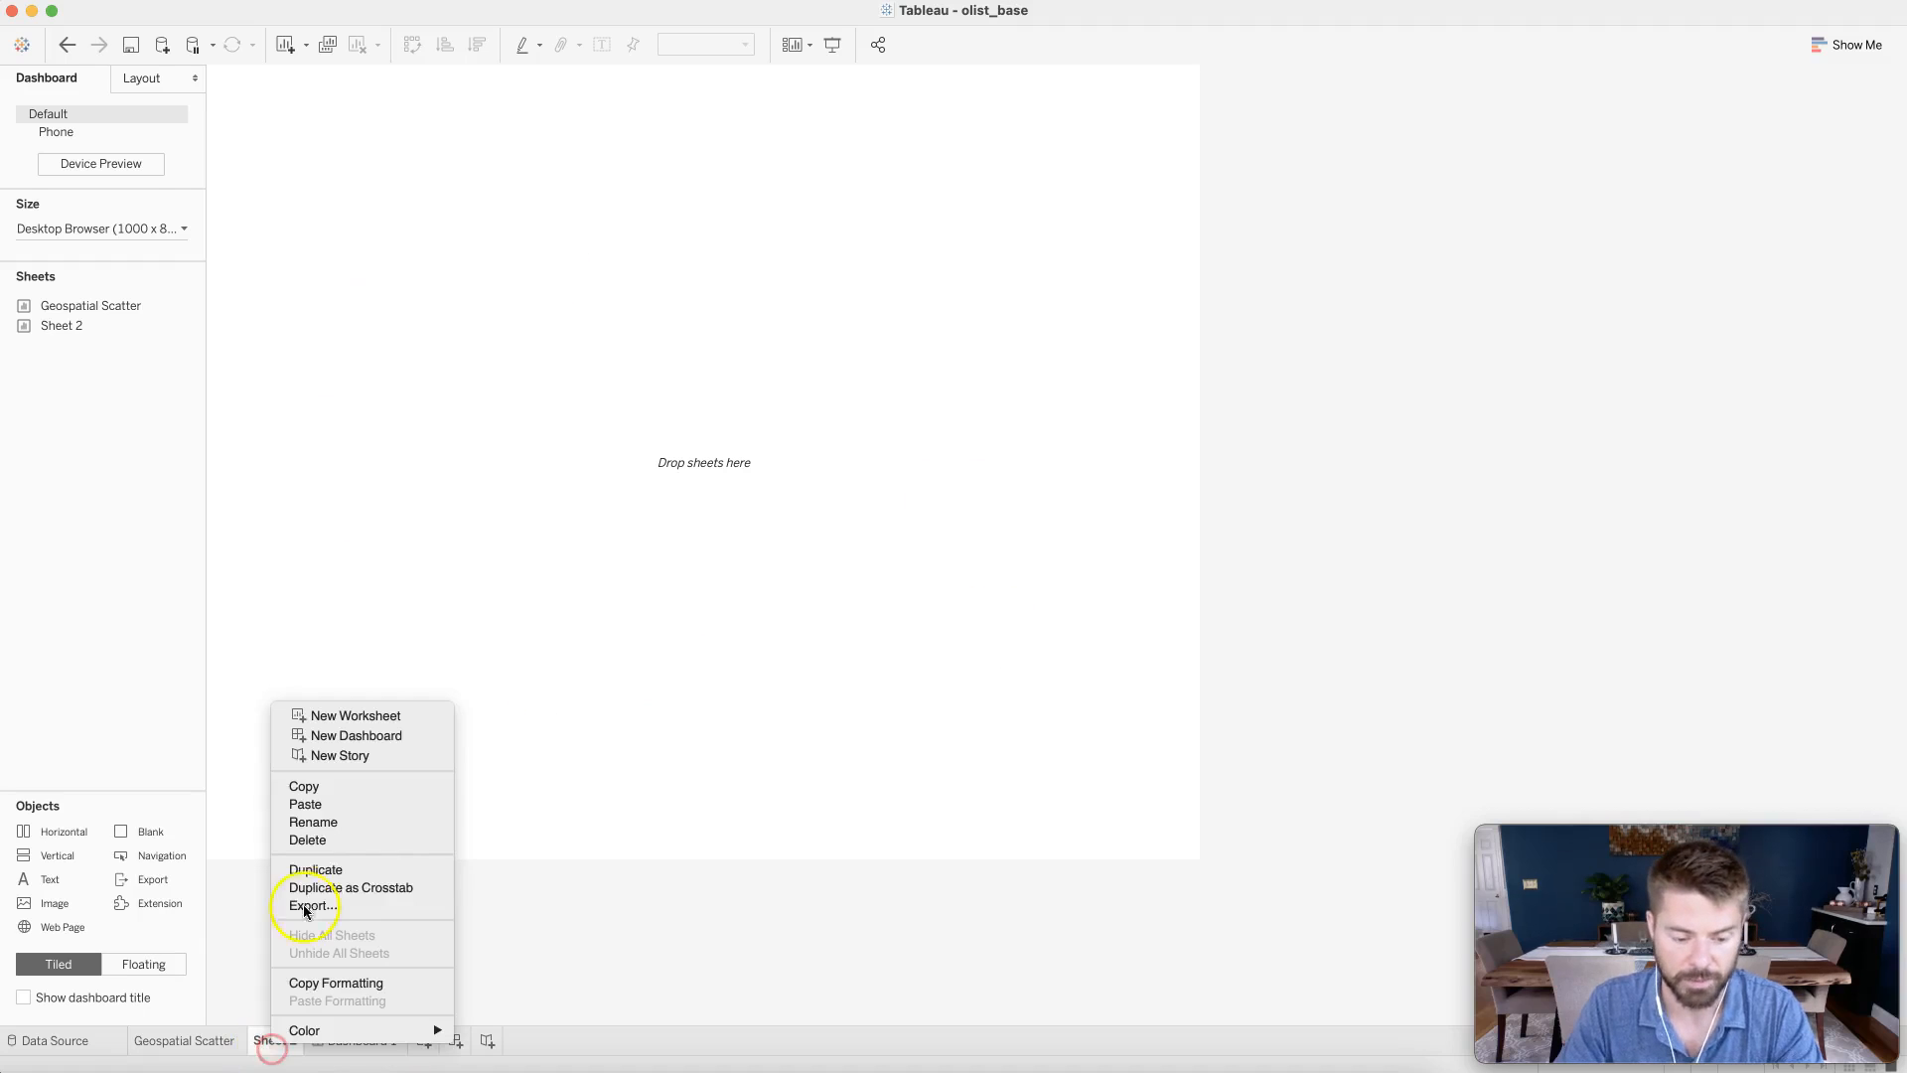
left_click(318, 821)
type("Price")
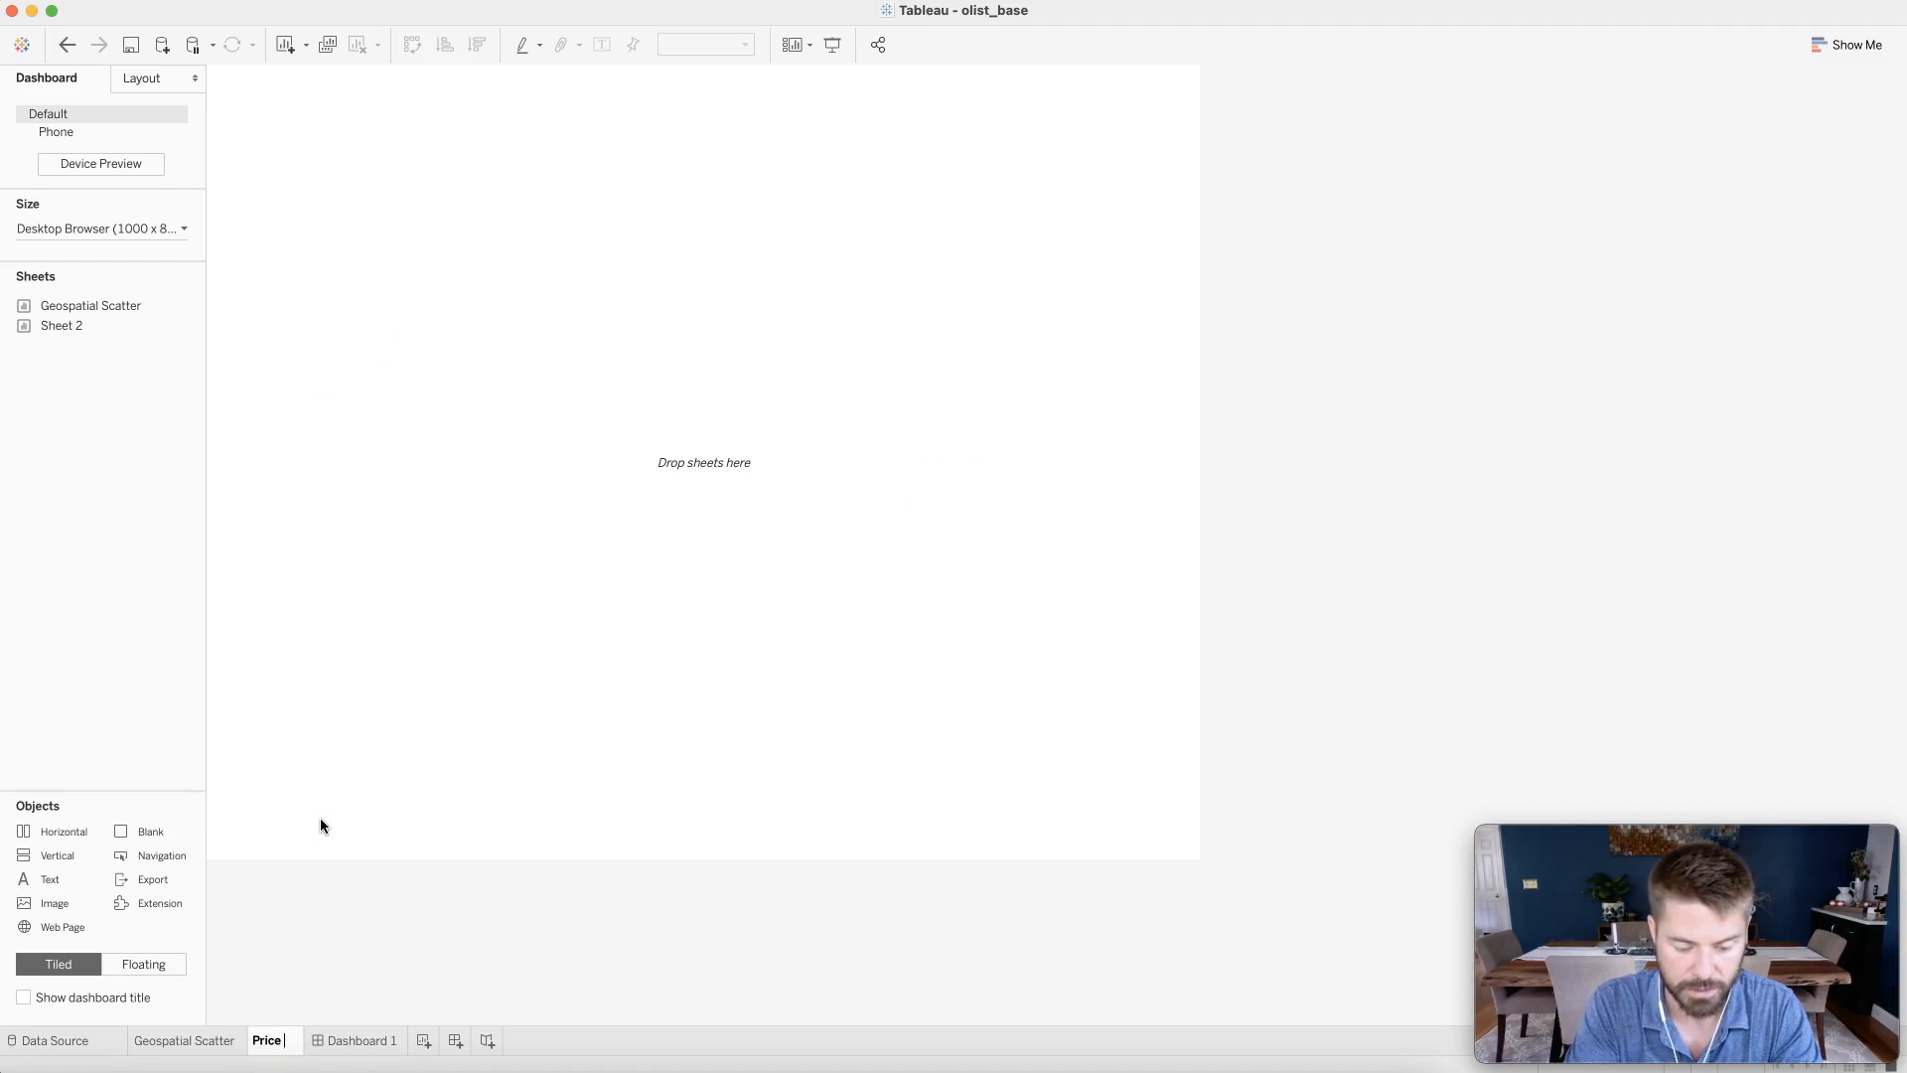
key("BackSpace")
key("BackSpace")
key("BackSpace")
key("BackSpace")
key("BackSpace")
type("State - OR")
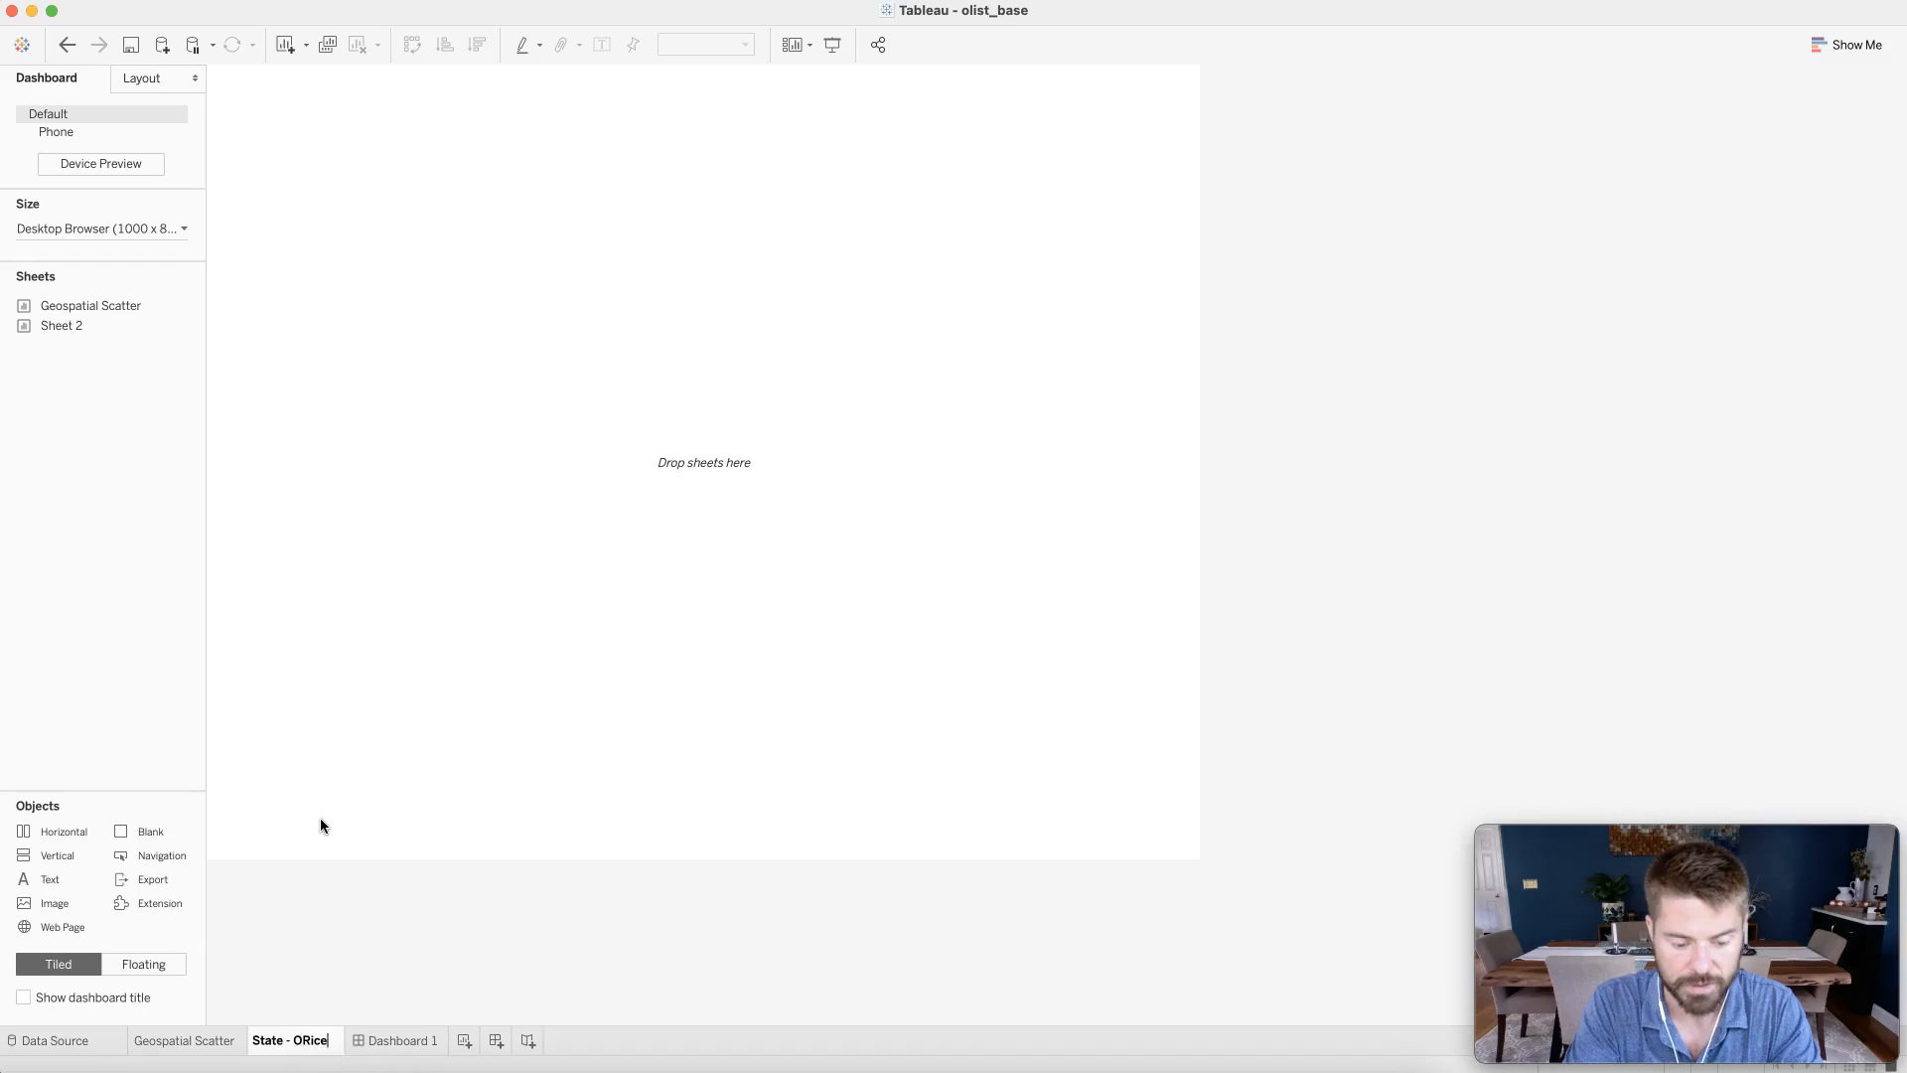
key("BackSpace")
key("BackSpace")
type("Price Bar")
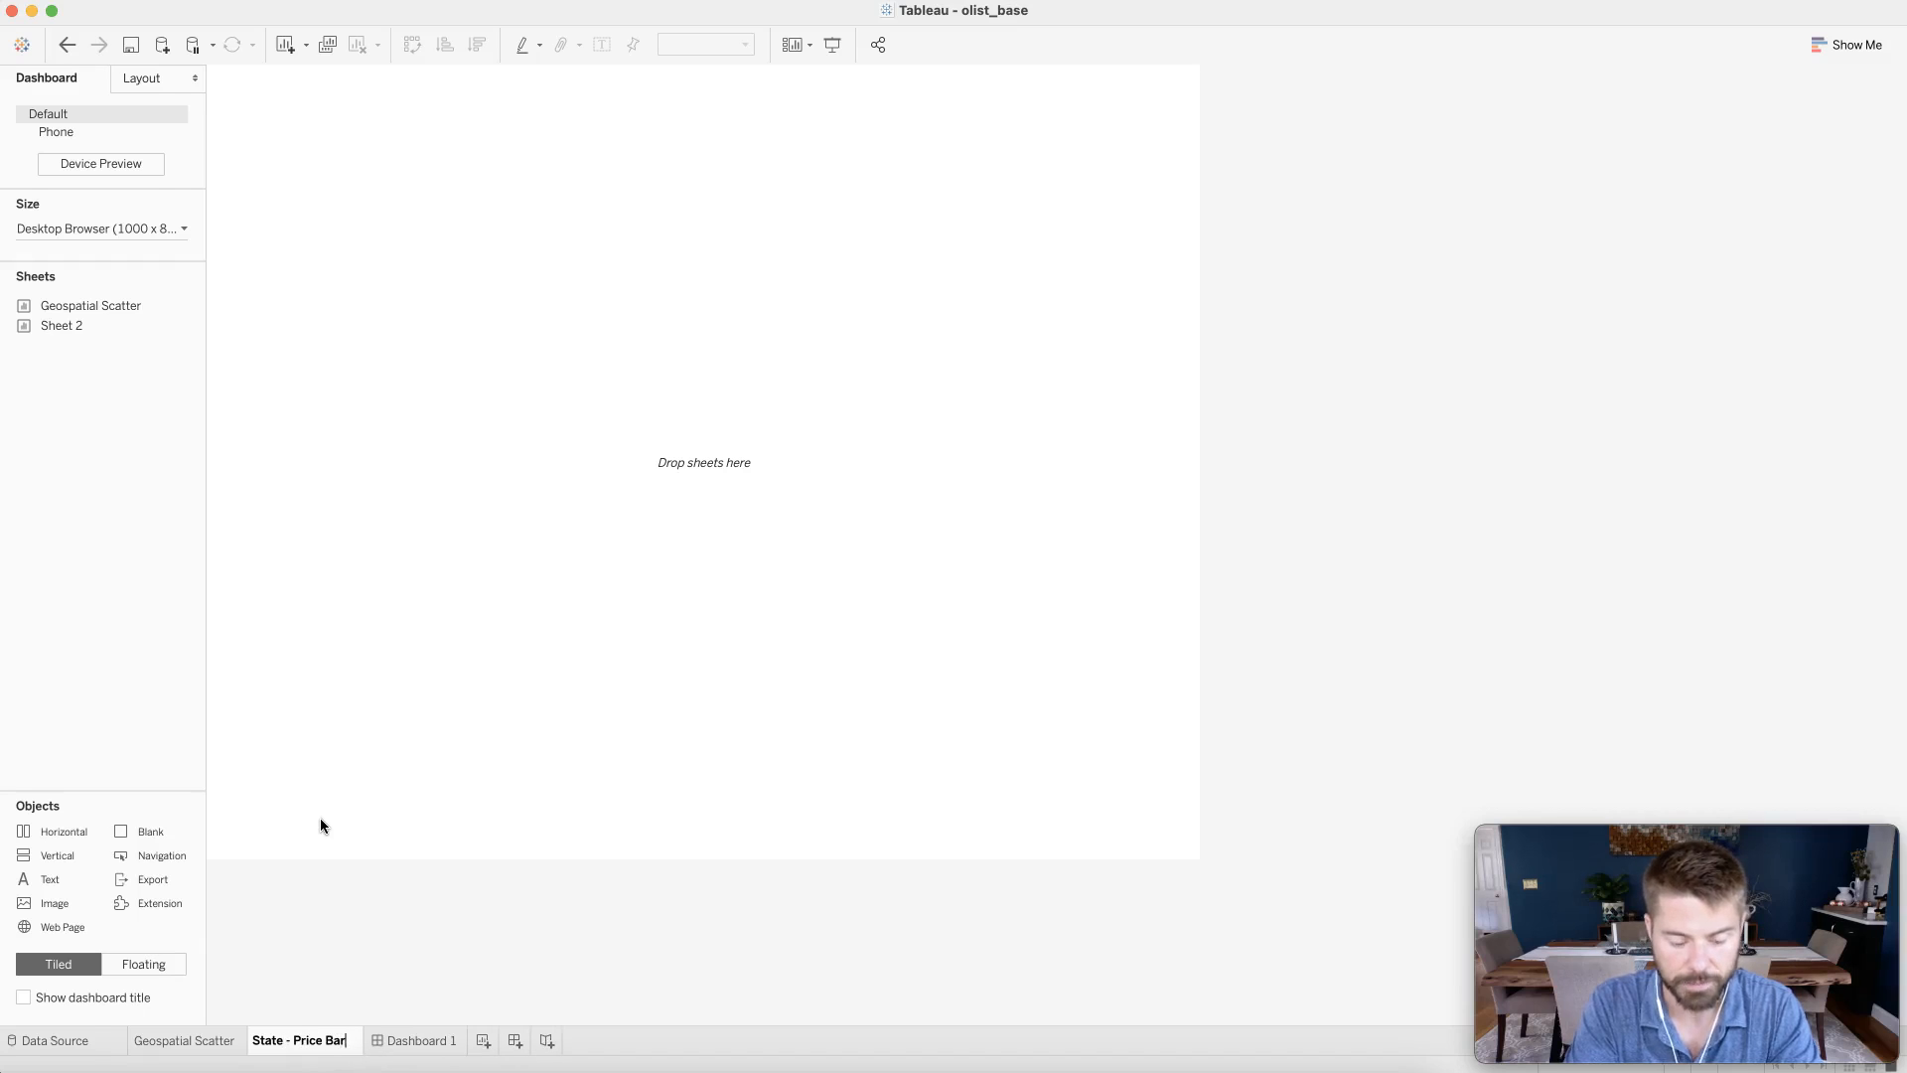
key("Return")
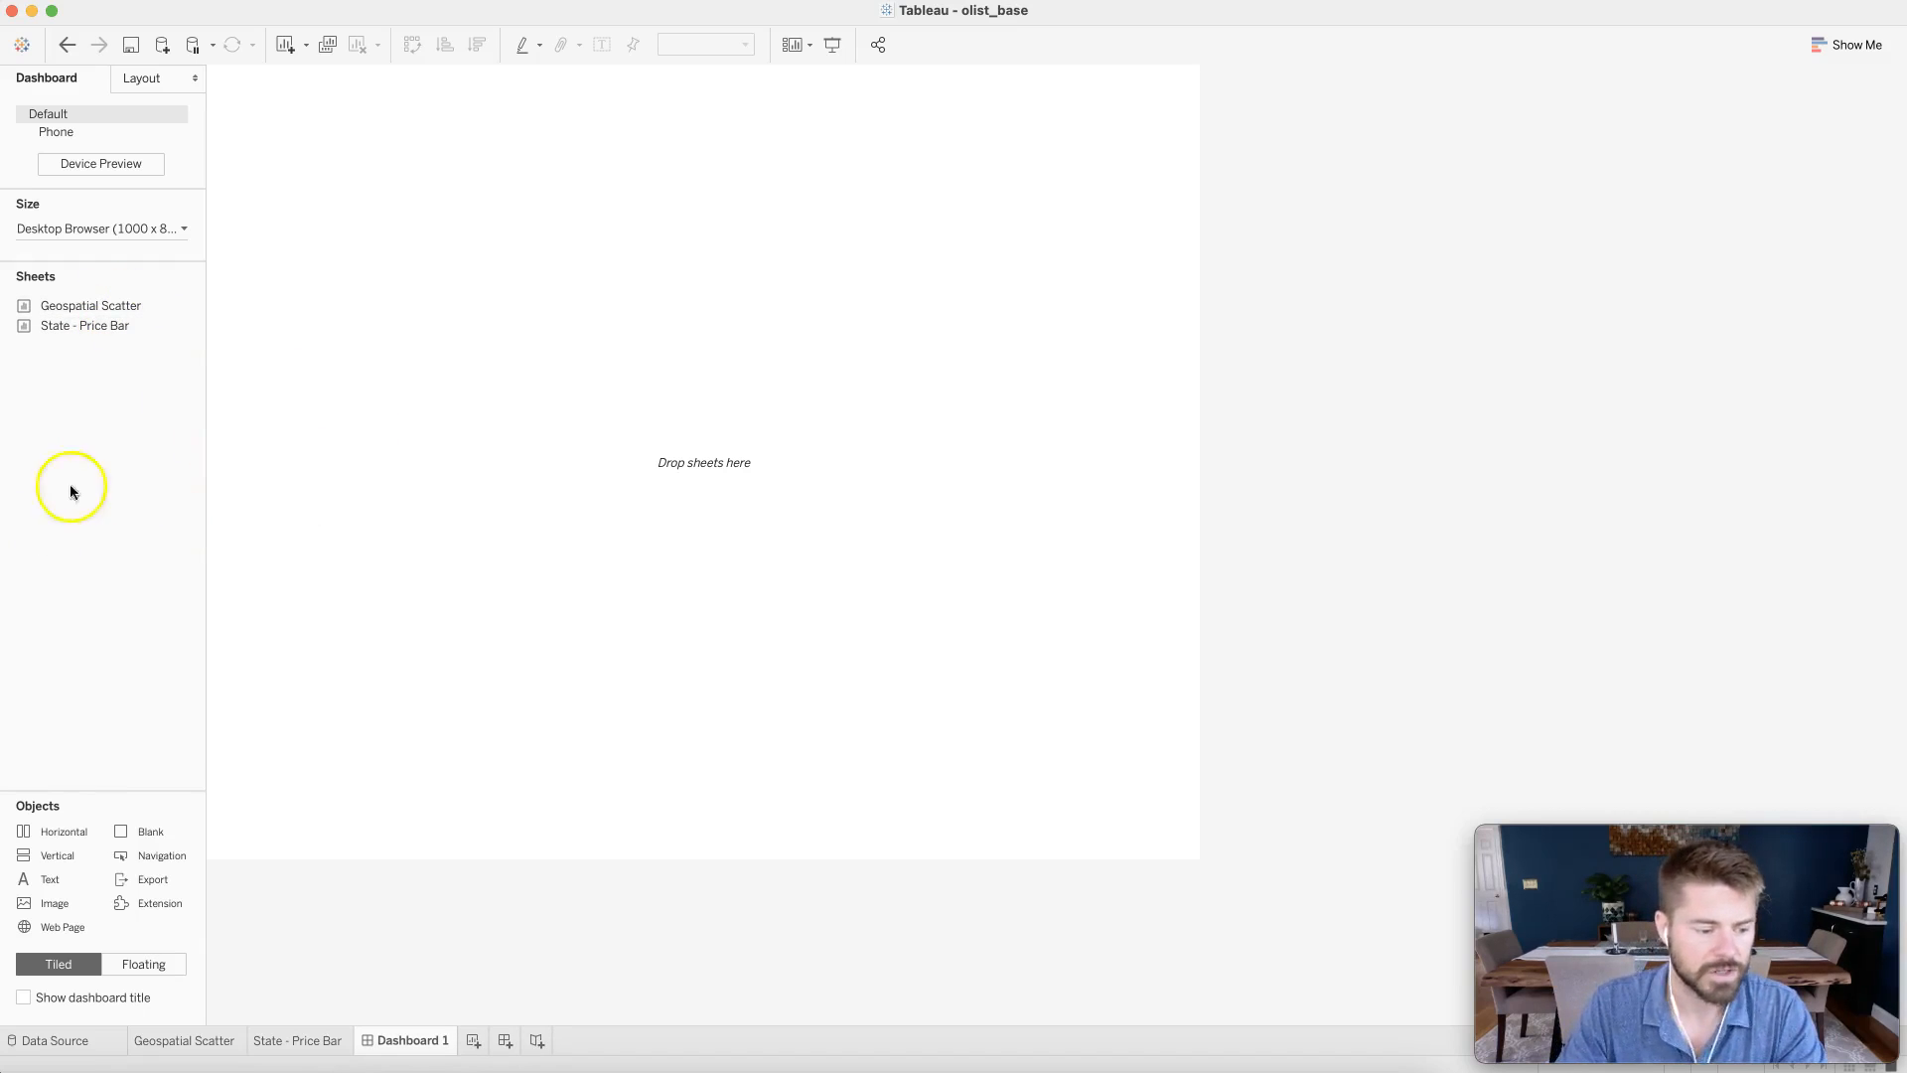
- Place the Geospatial Scatter map on the dashboard with the State - Price Bar chart below it, and look through its states
left_click_drag(72, 309, 335, 329)
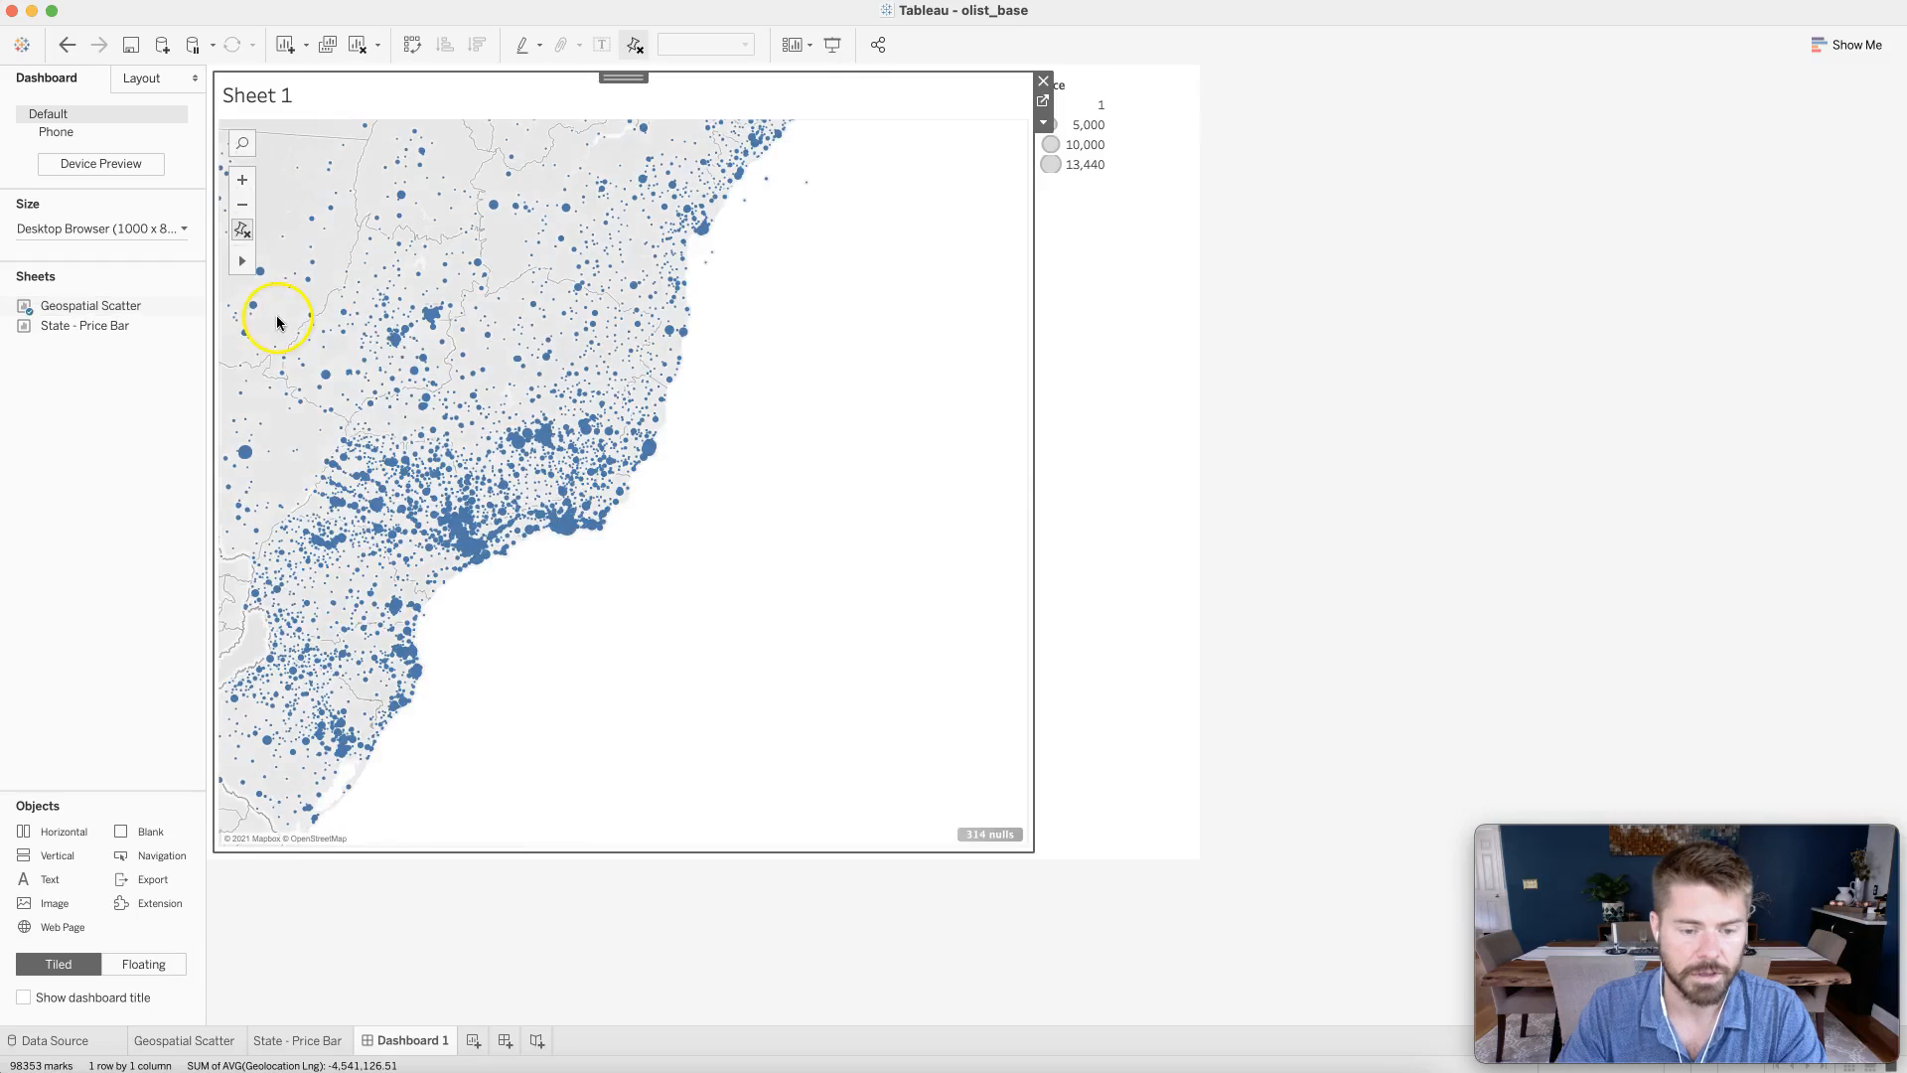
left_click_drag(94, 325, 580, 713)
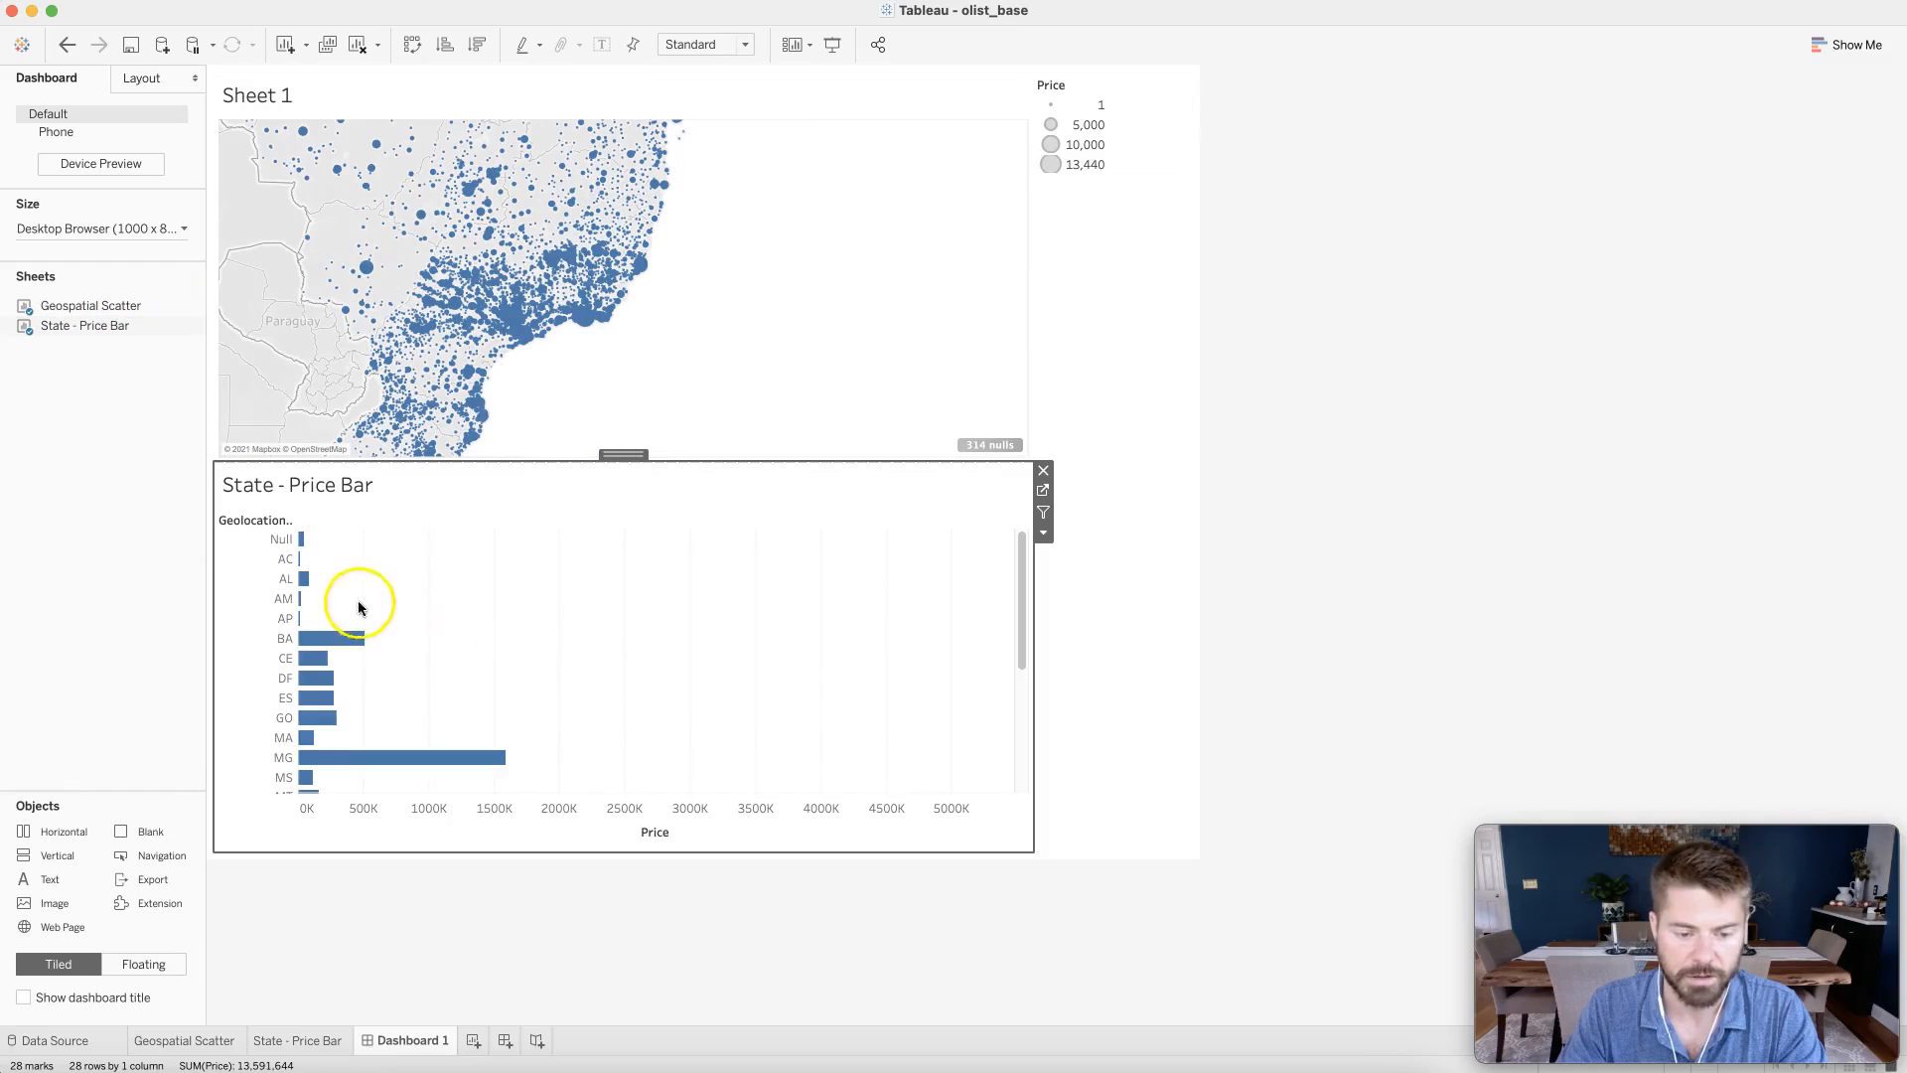
scroll(375, 642, "down", 5)
scroll(375, 645, "up", 5)
scroll(373, 651, "down", 5)
scroll(373, 652, "up", 3)
scroll(373, 646, "down", 3)
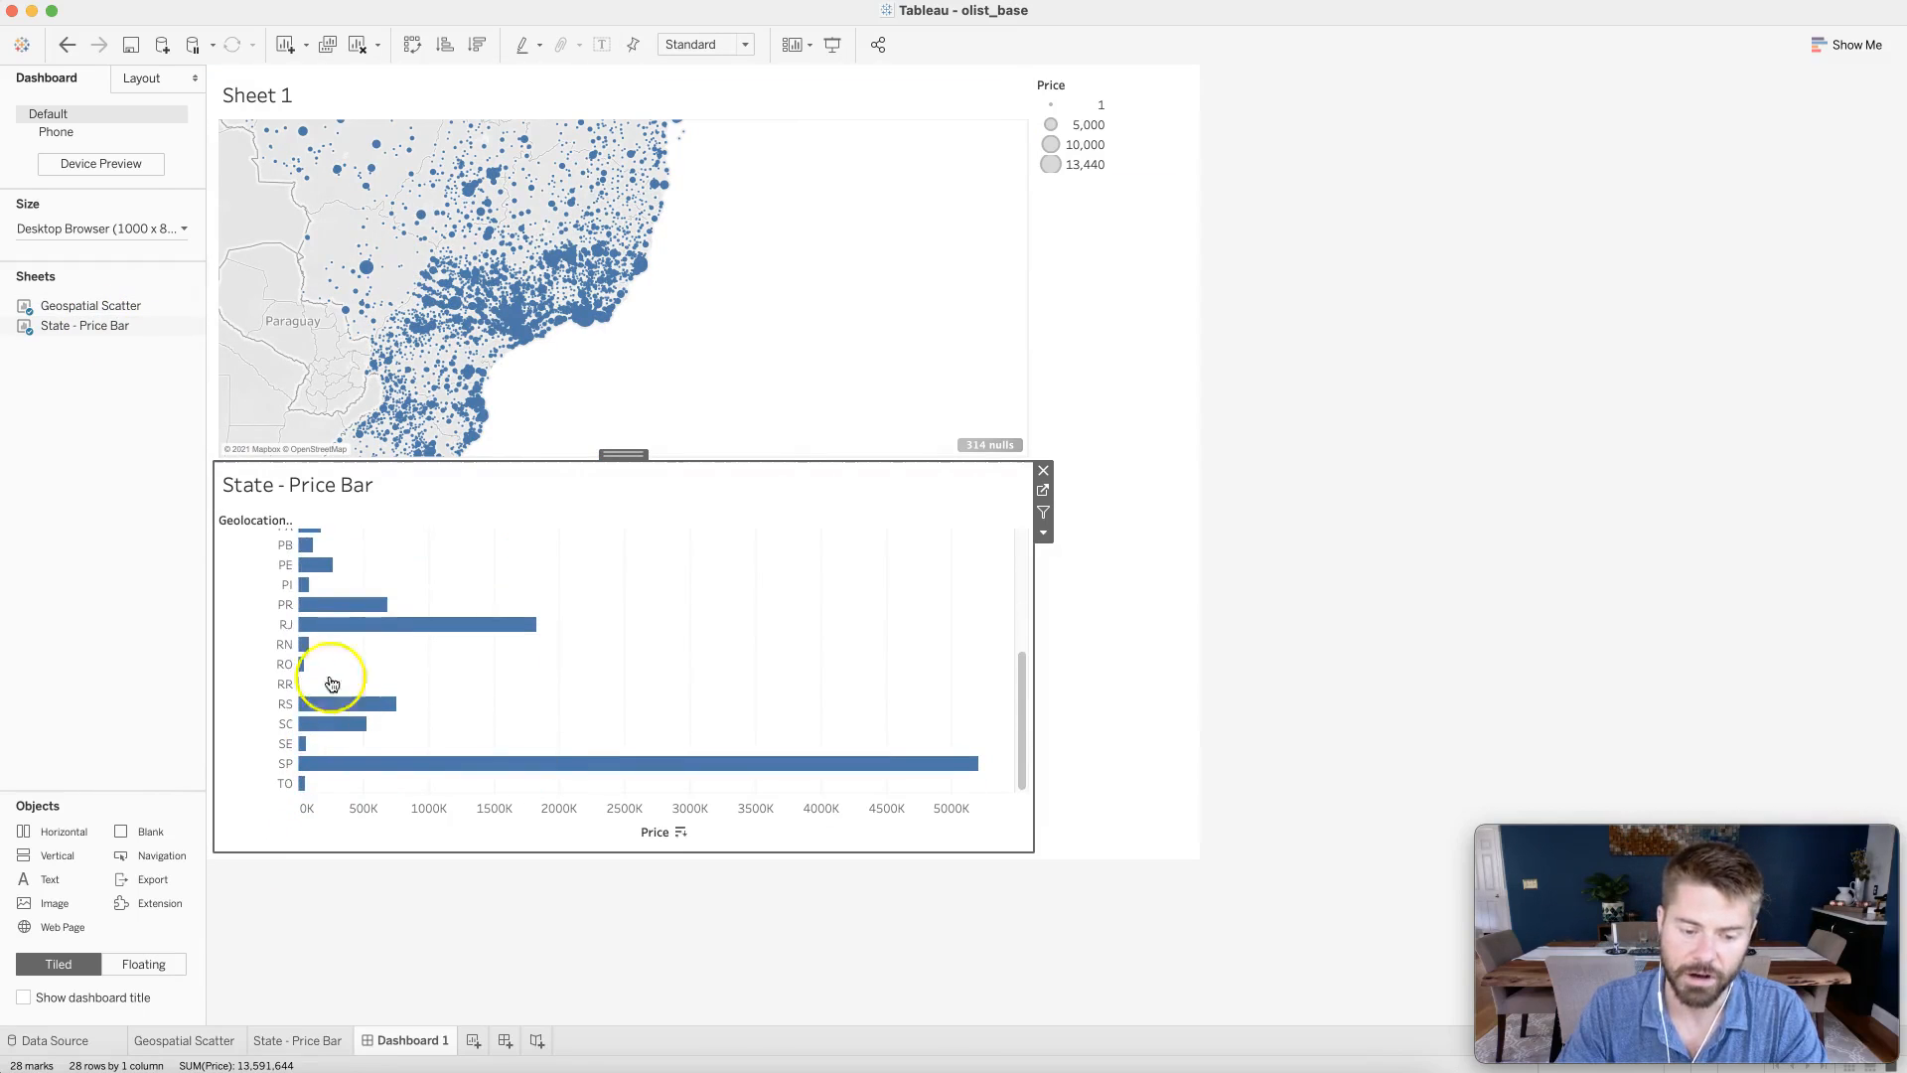
scroll(343, 665, "up", 5)
scroll(378, 645, "down", 5)
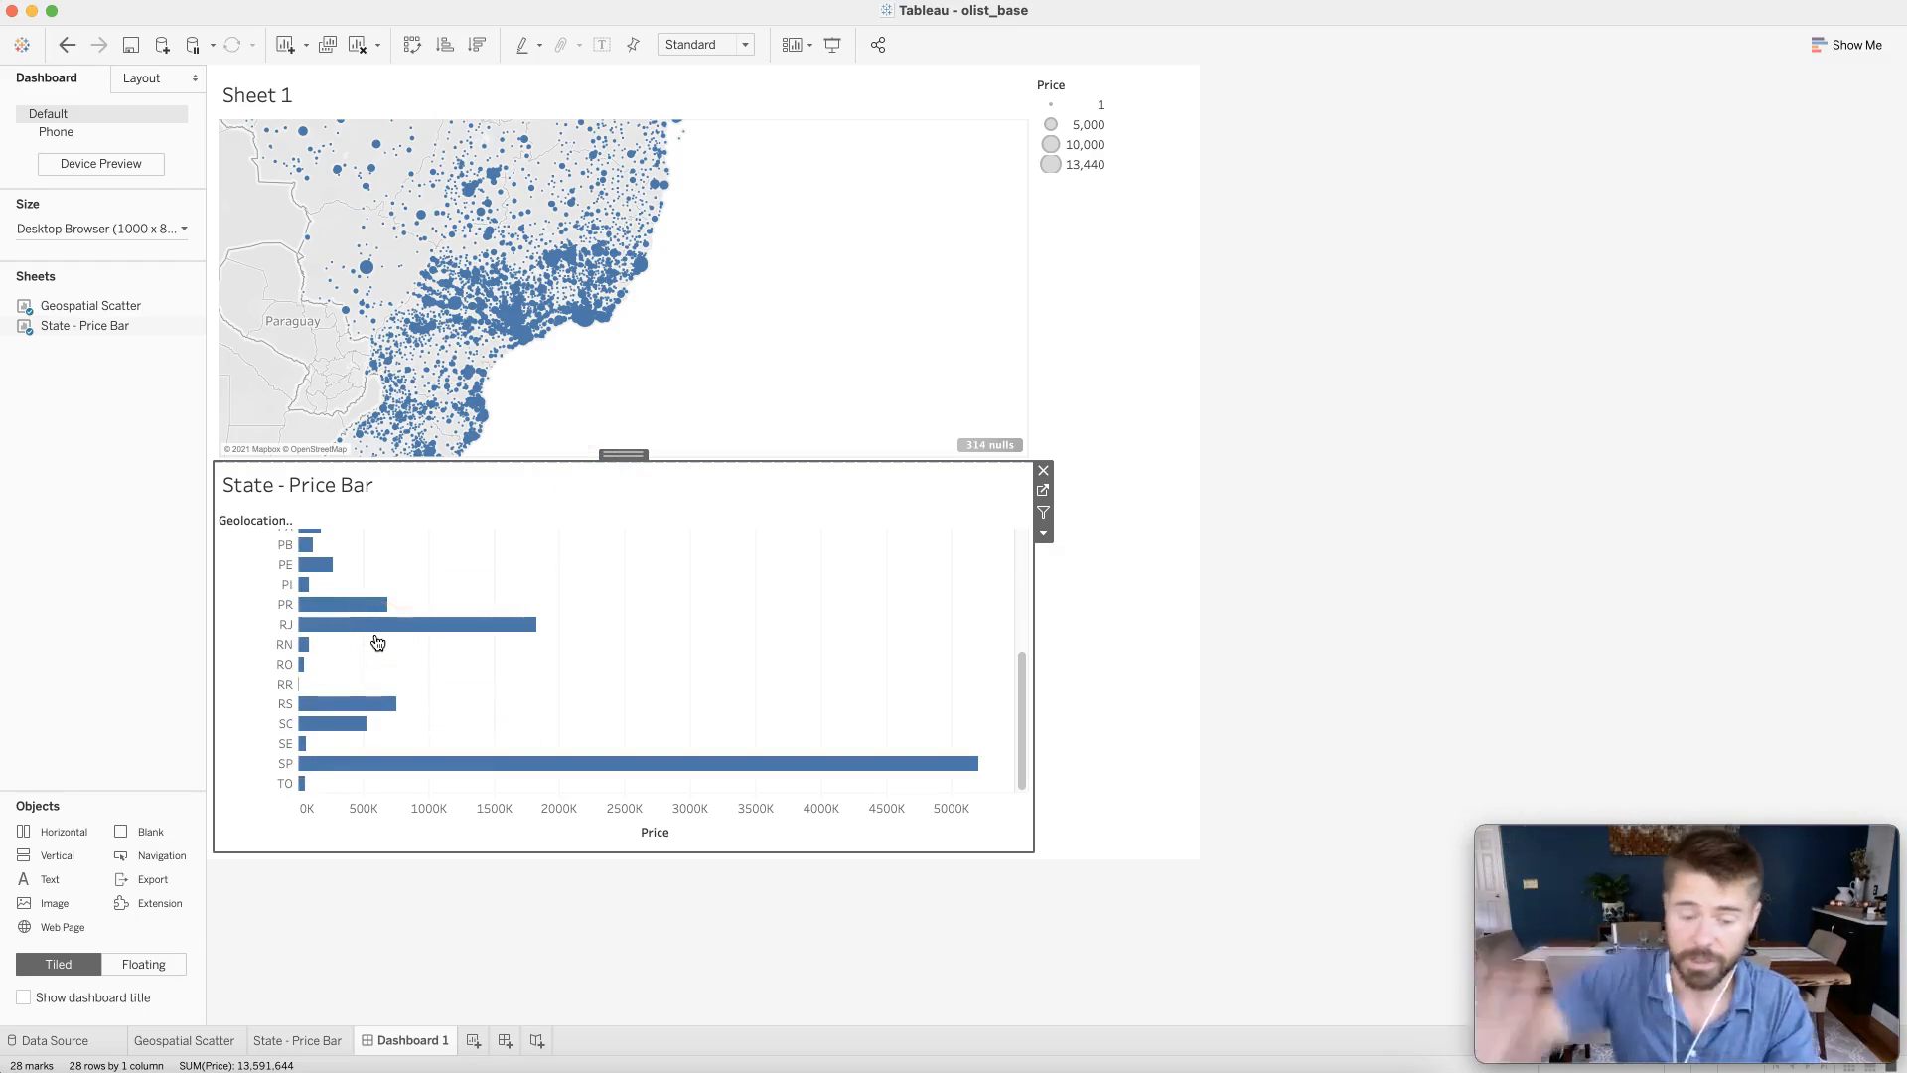
- Move the State - Price Bar chart to the right side of the map and widen it to about two fifths of the dashboard
left_click_drag(625, 453, 927, 295)
left_click_drag(945, 422, 1025, 448)
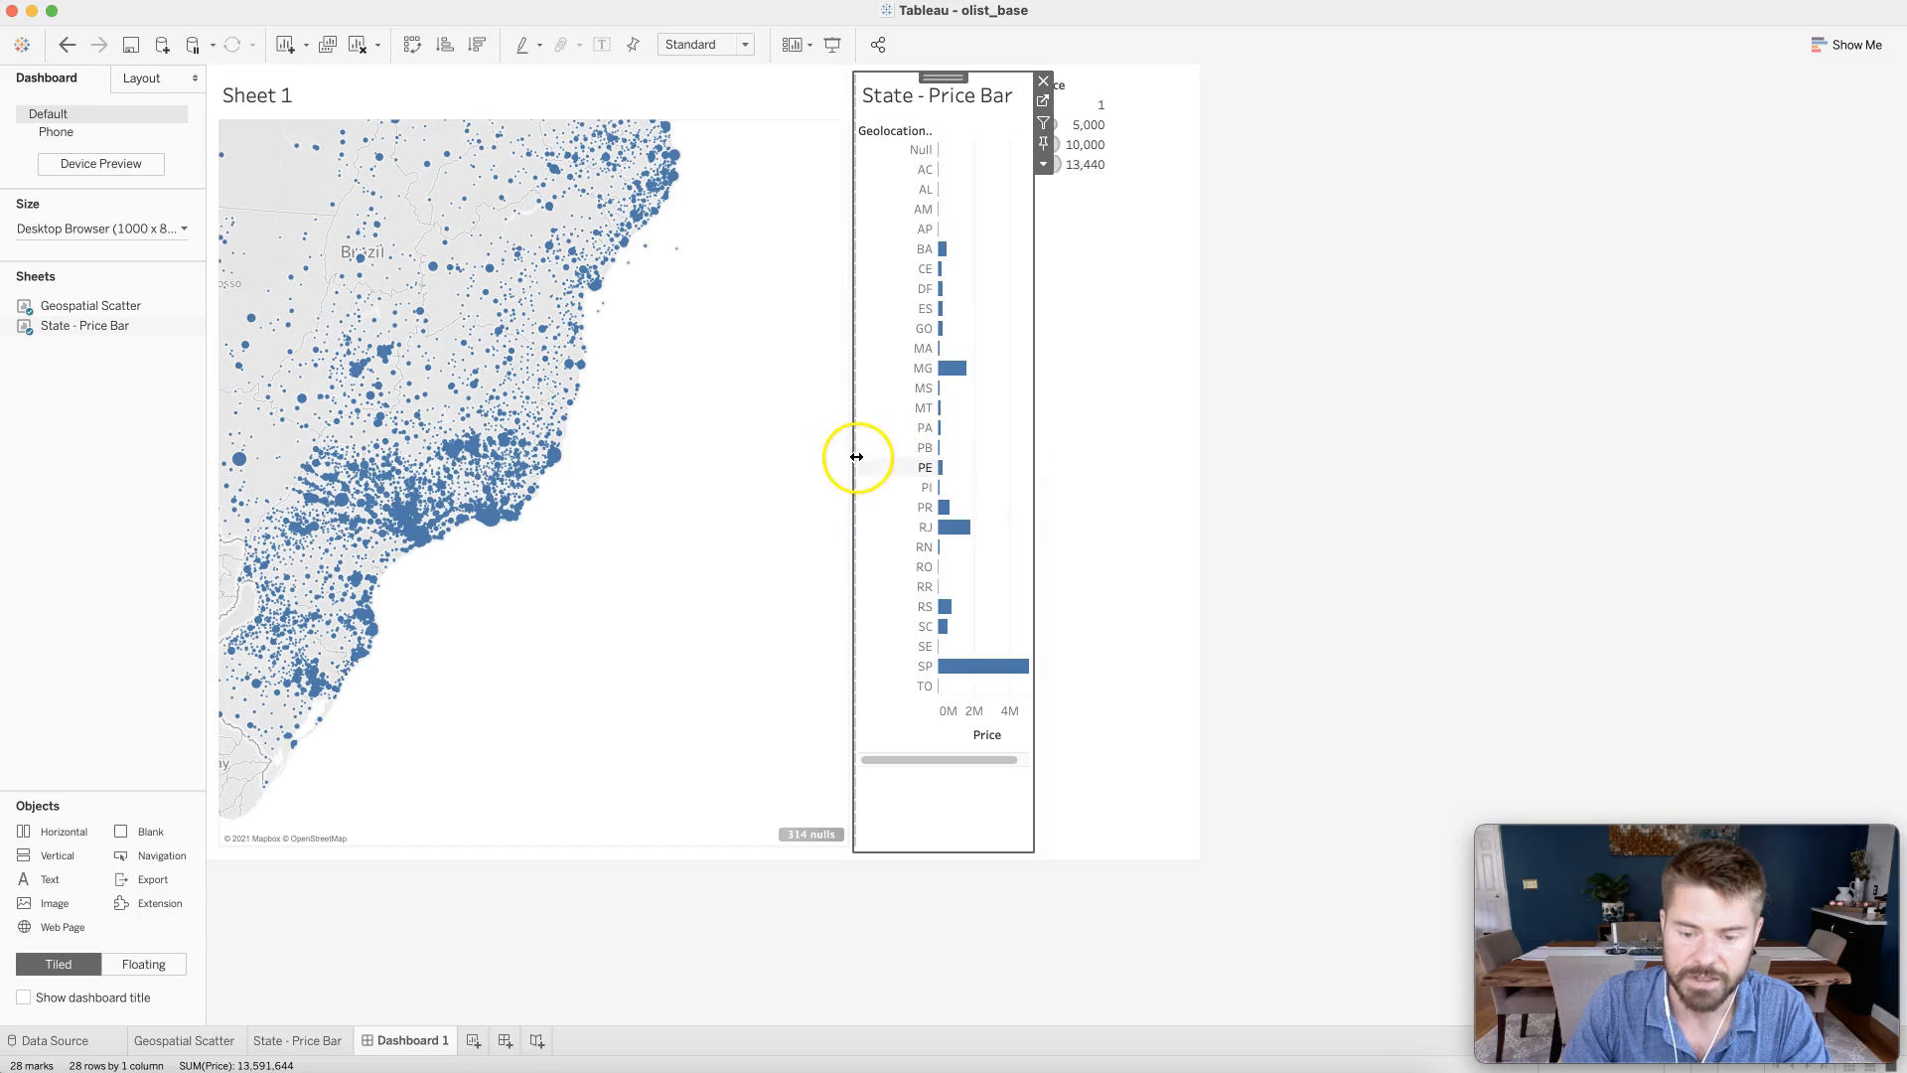
left_click_drag(852, 455, 729, 452)
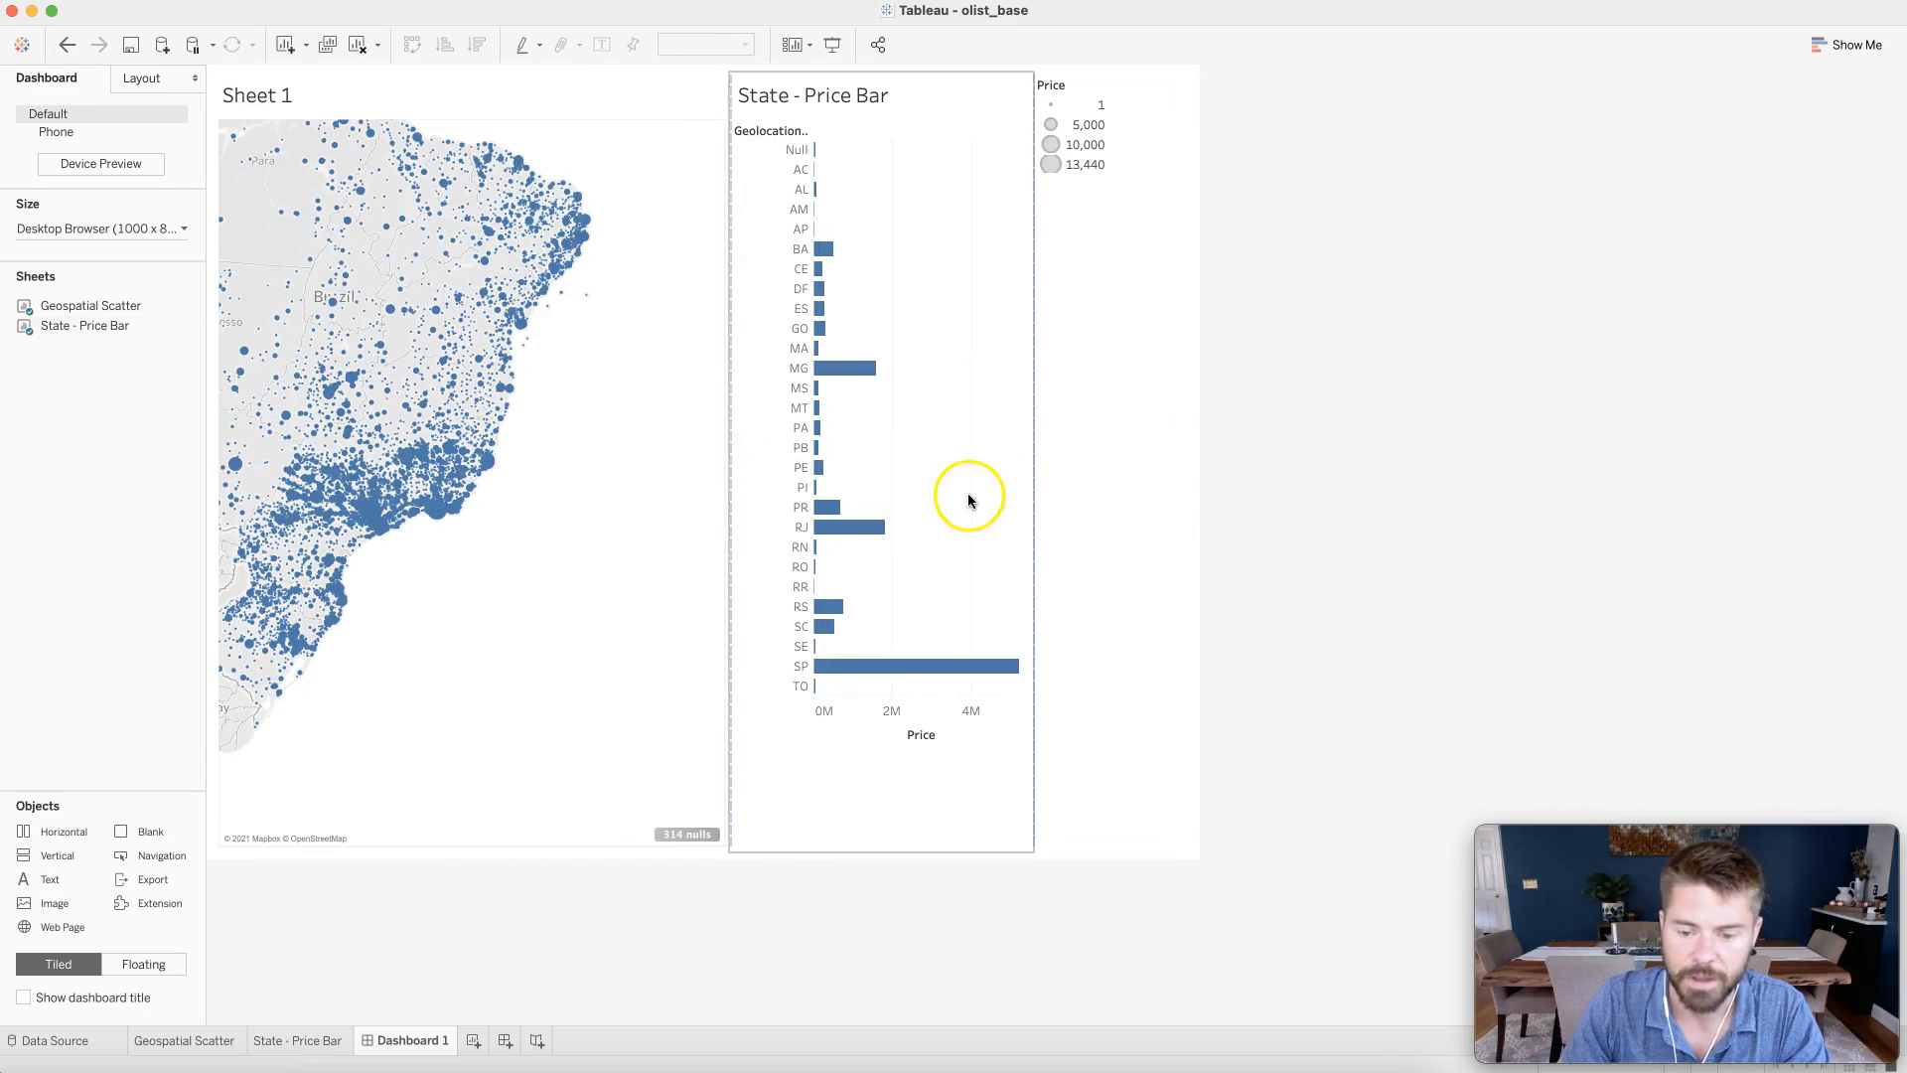
left_click(1035, 393)
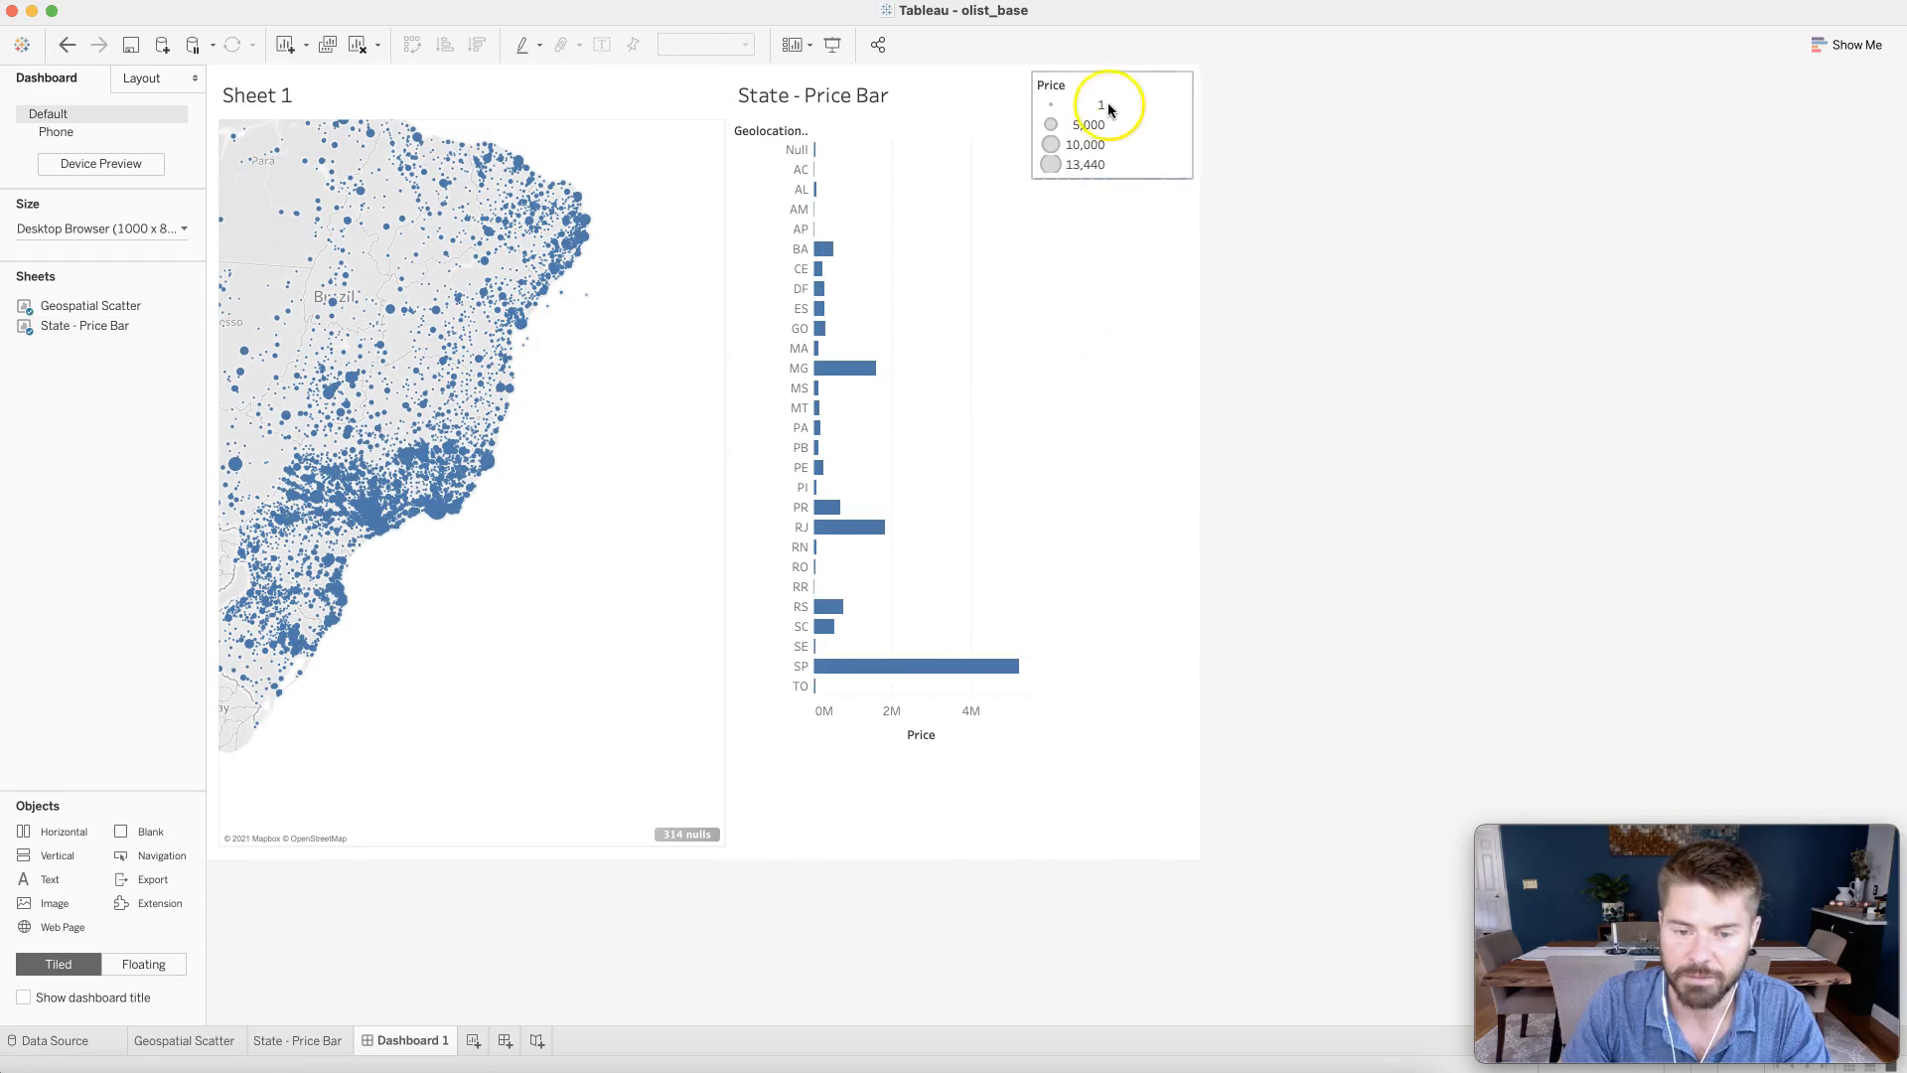
- Make the Price size legend floating and place it over the empty ocean area in the map's lower right corner
left_click_drag(1120, 92, 957, 145)
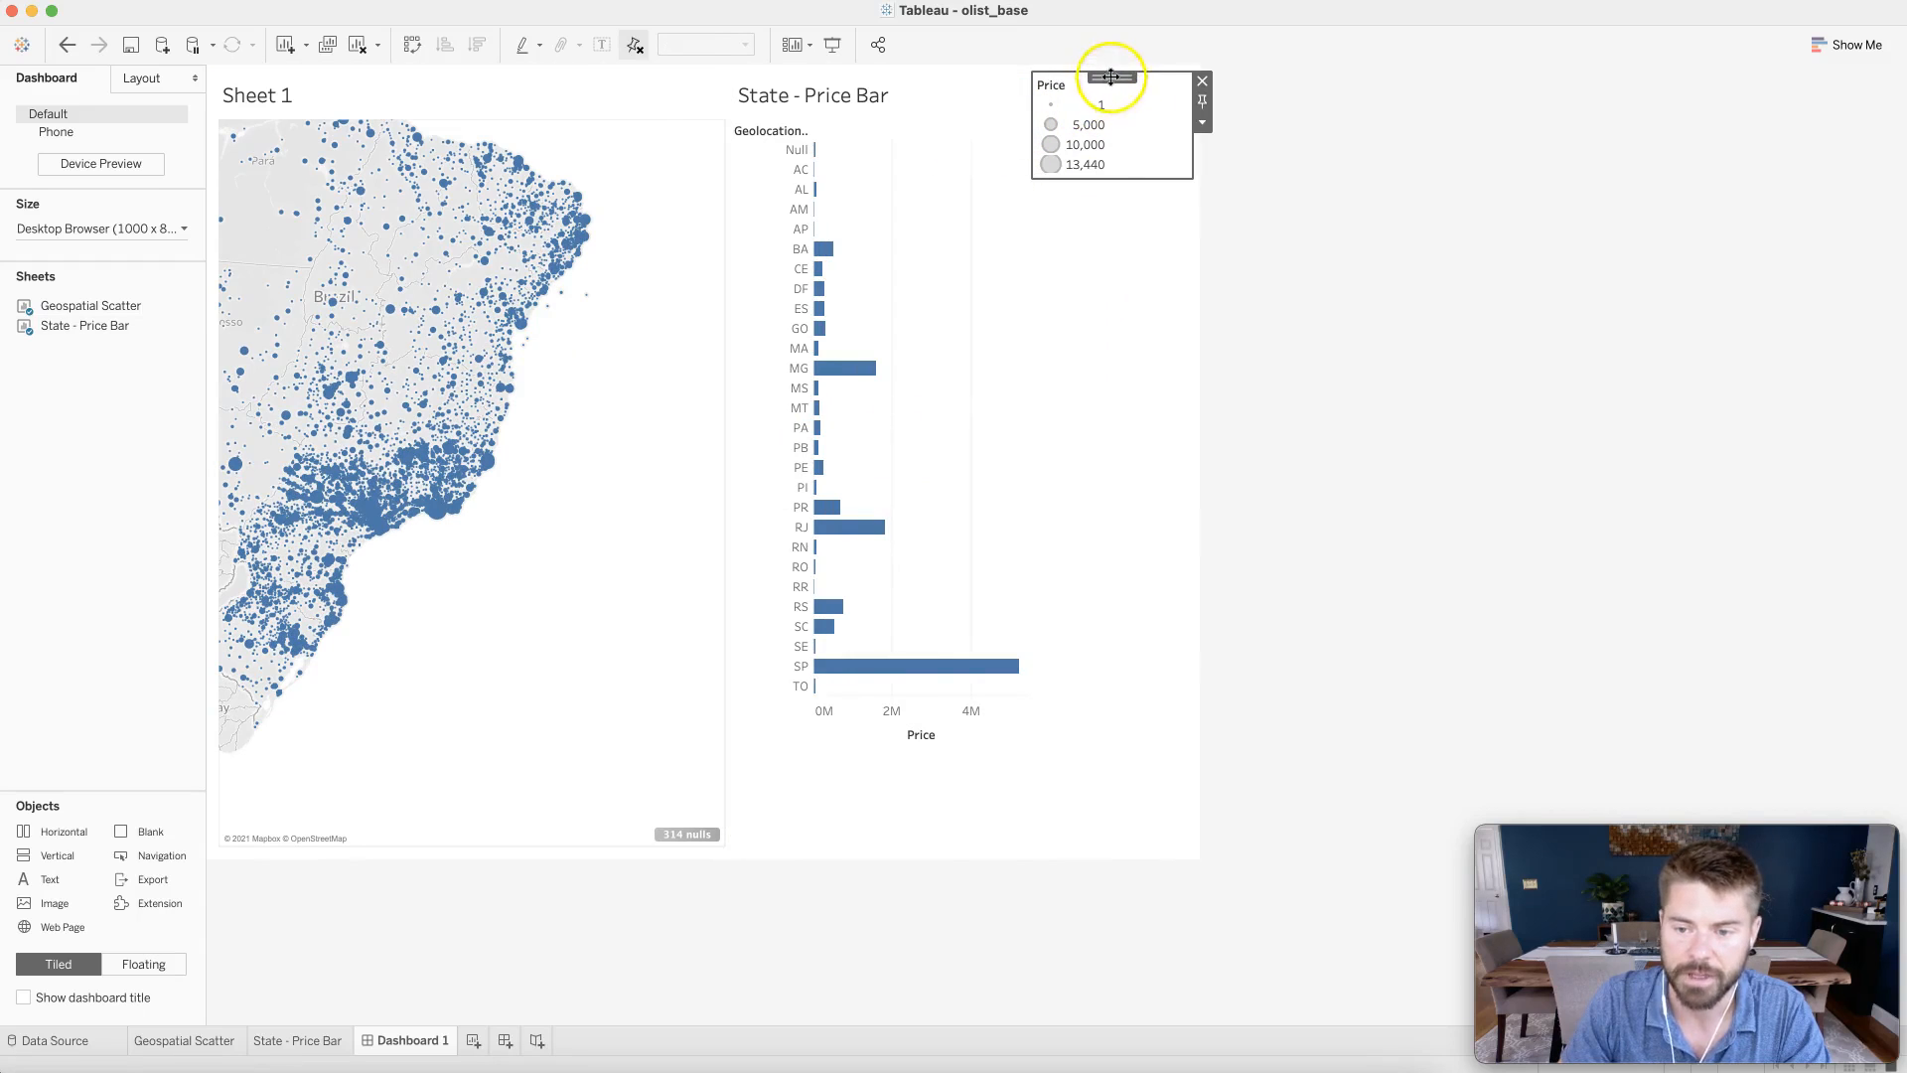
left_click_drag(1111, 76, 1090, 126)
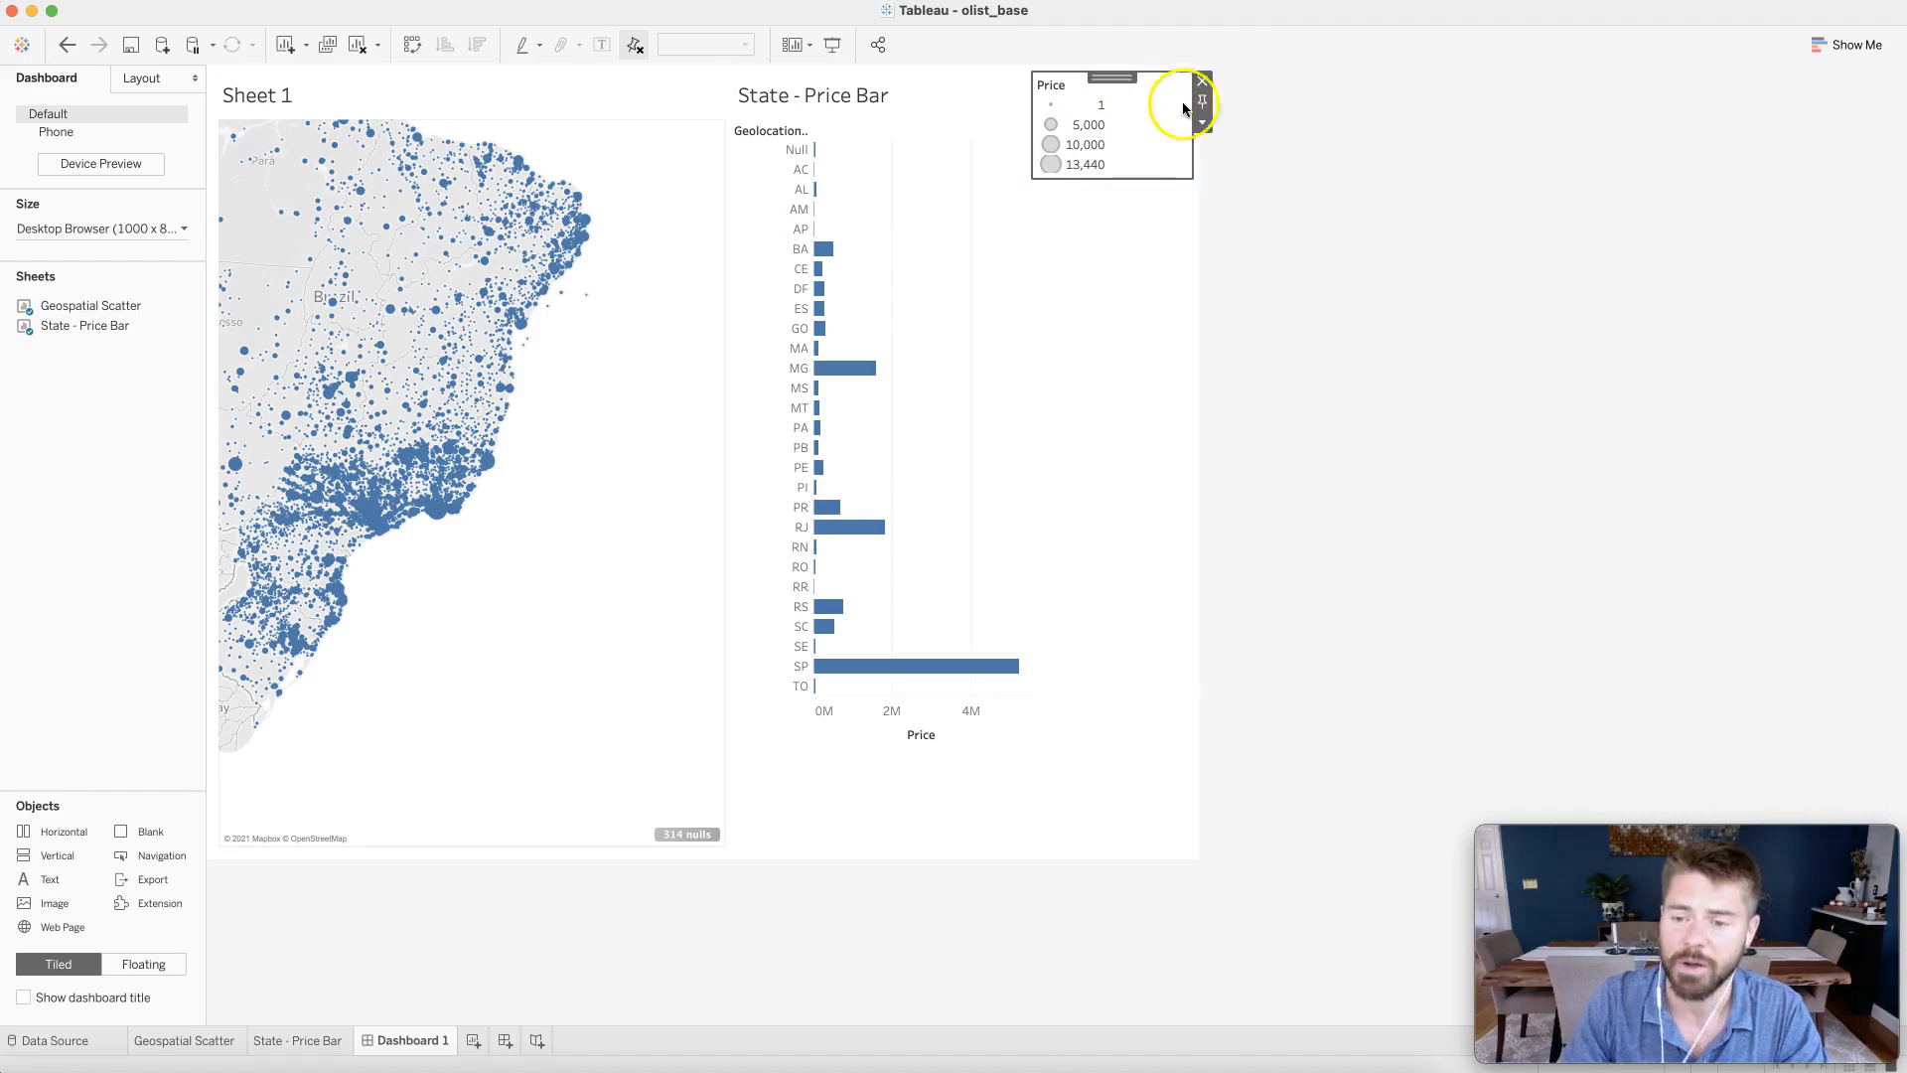
left_click(1202, 124)
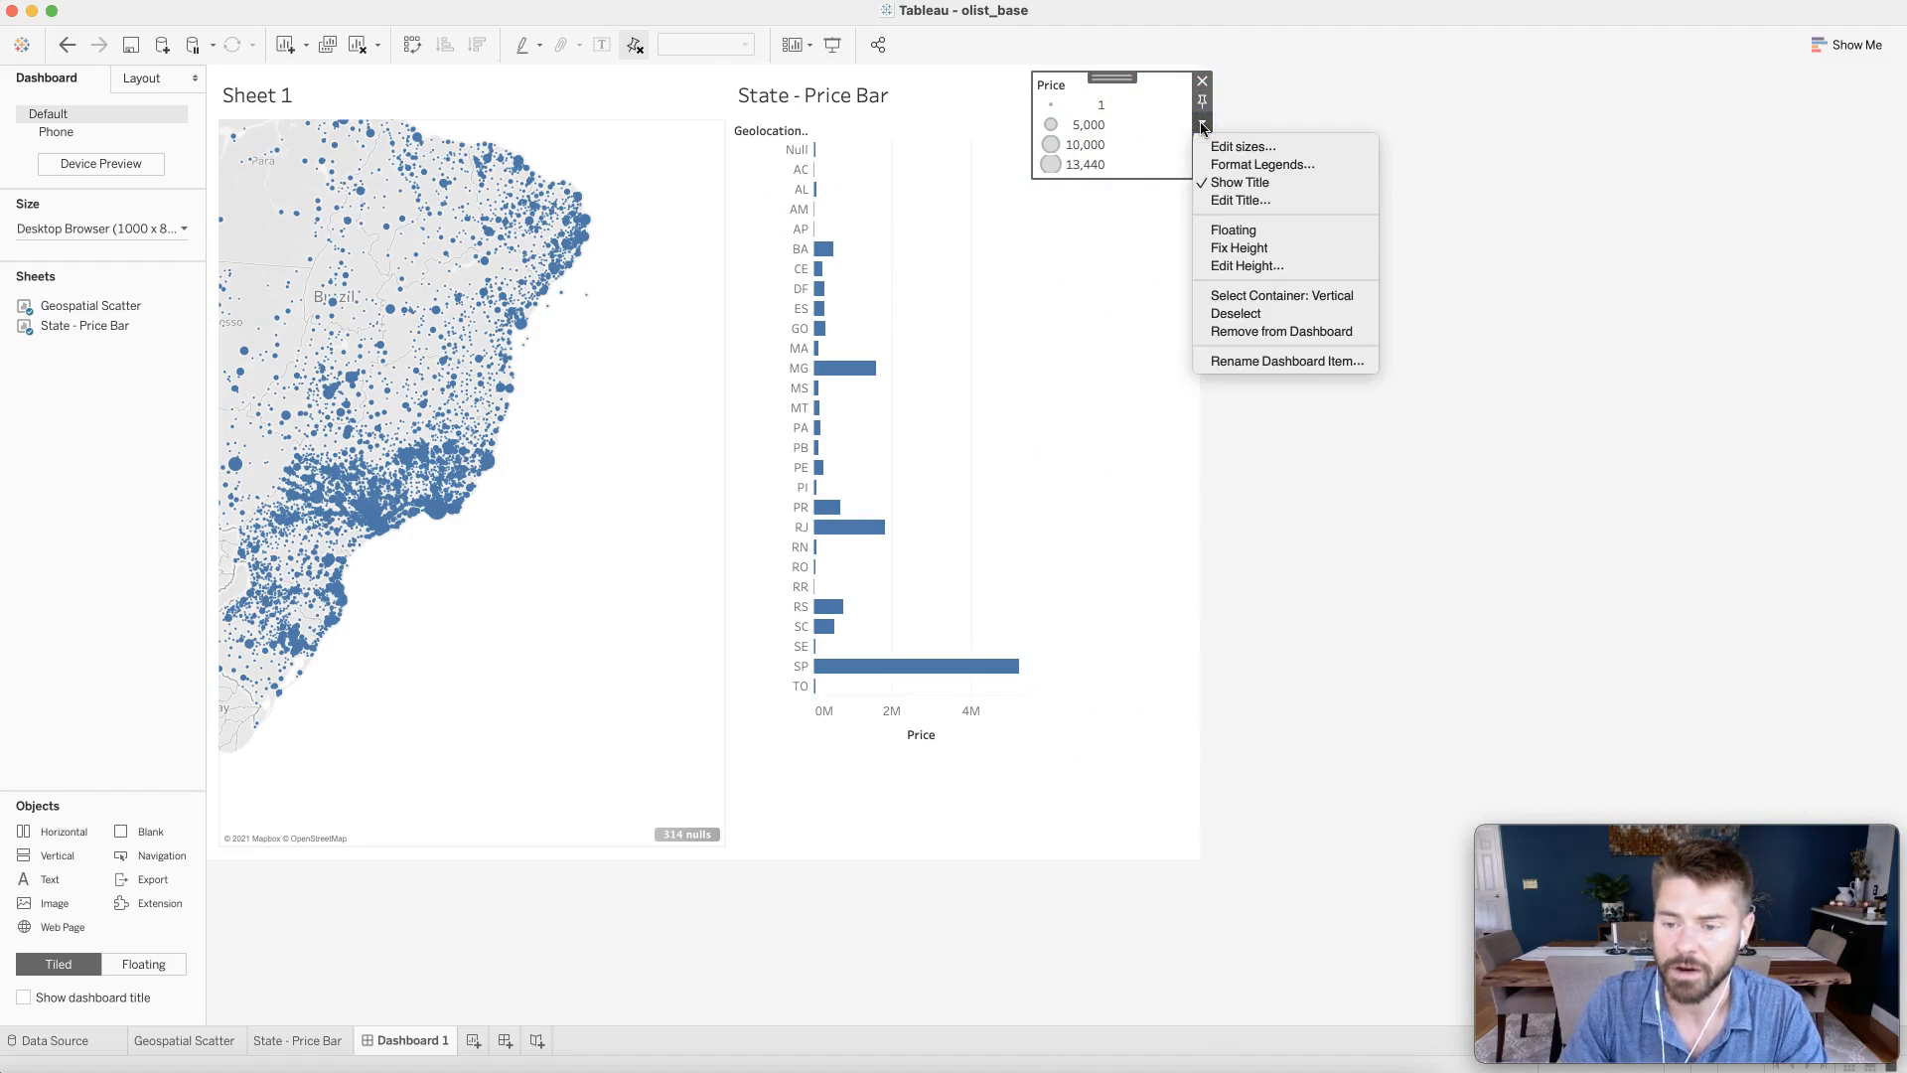
left_click(1235, 230)
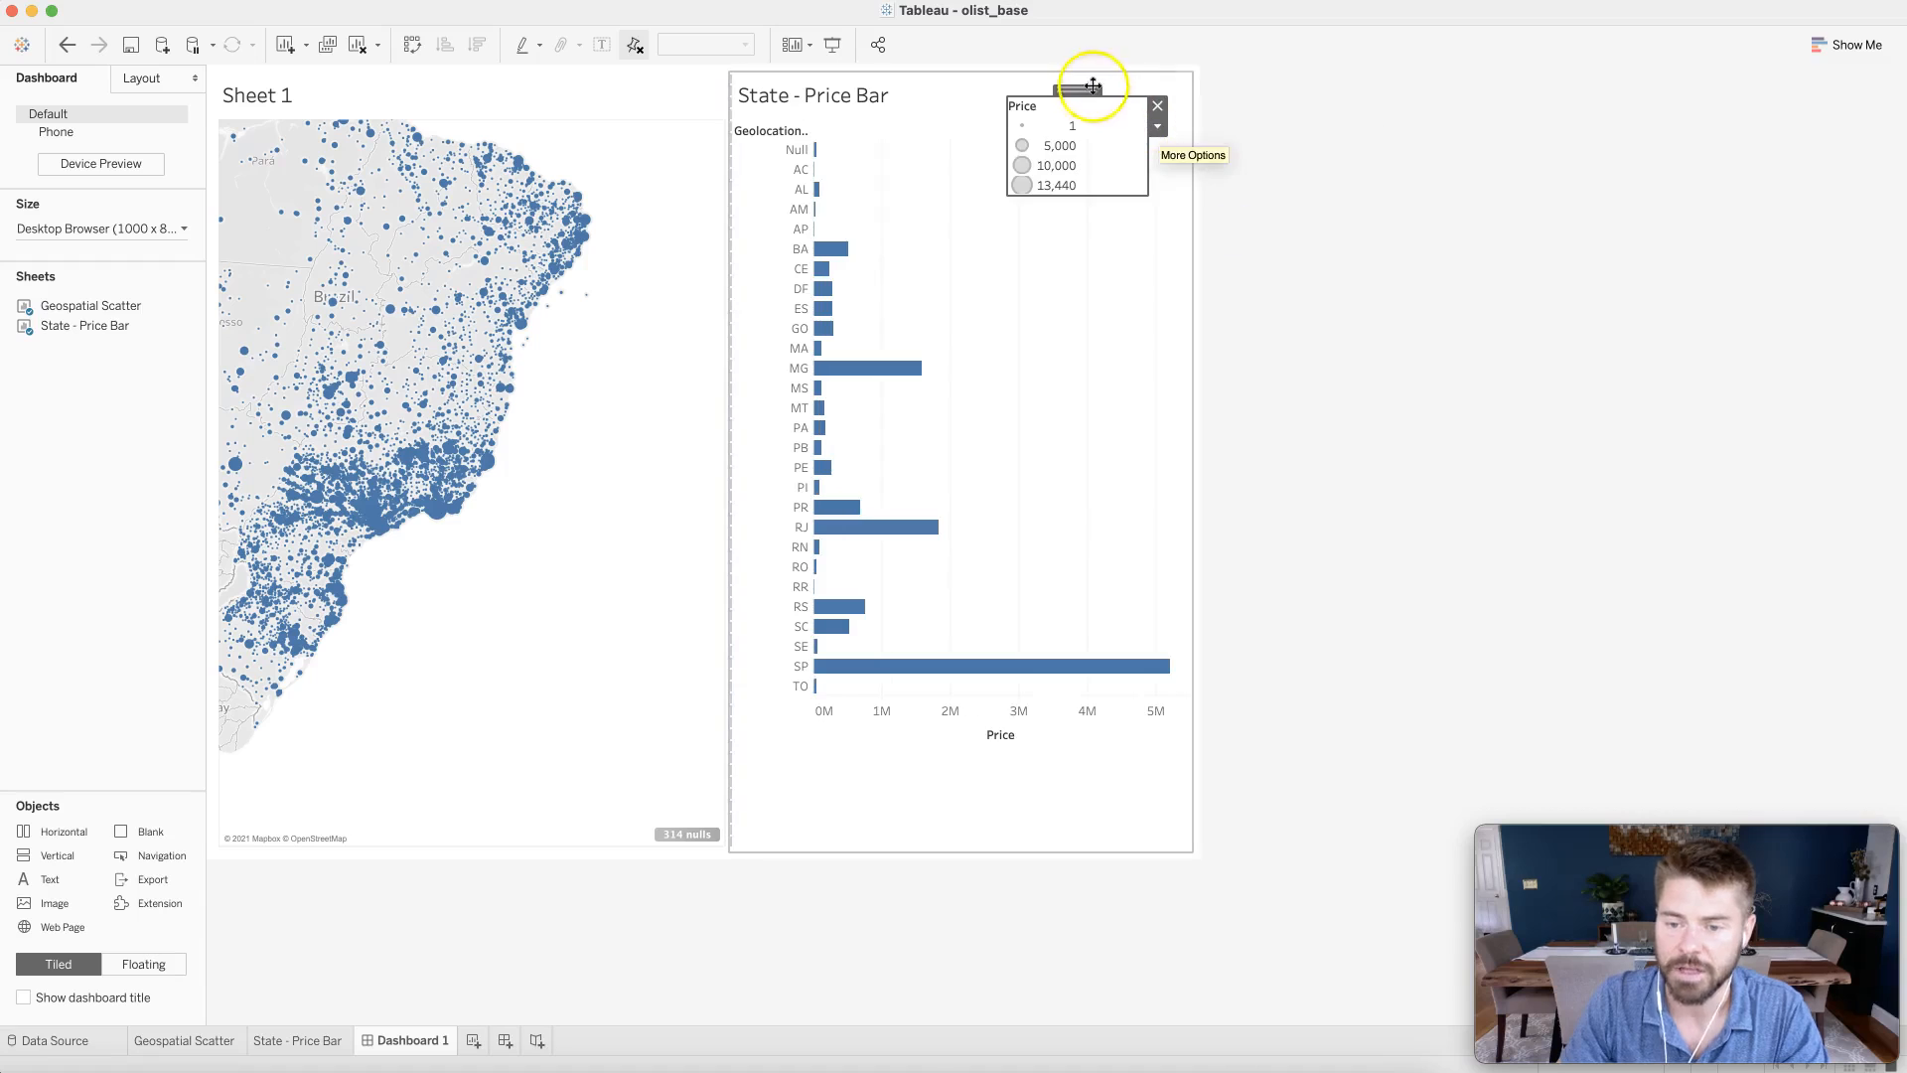
left_click_drag(1078, 89, 658, 737)
left_click(1485, 596)
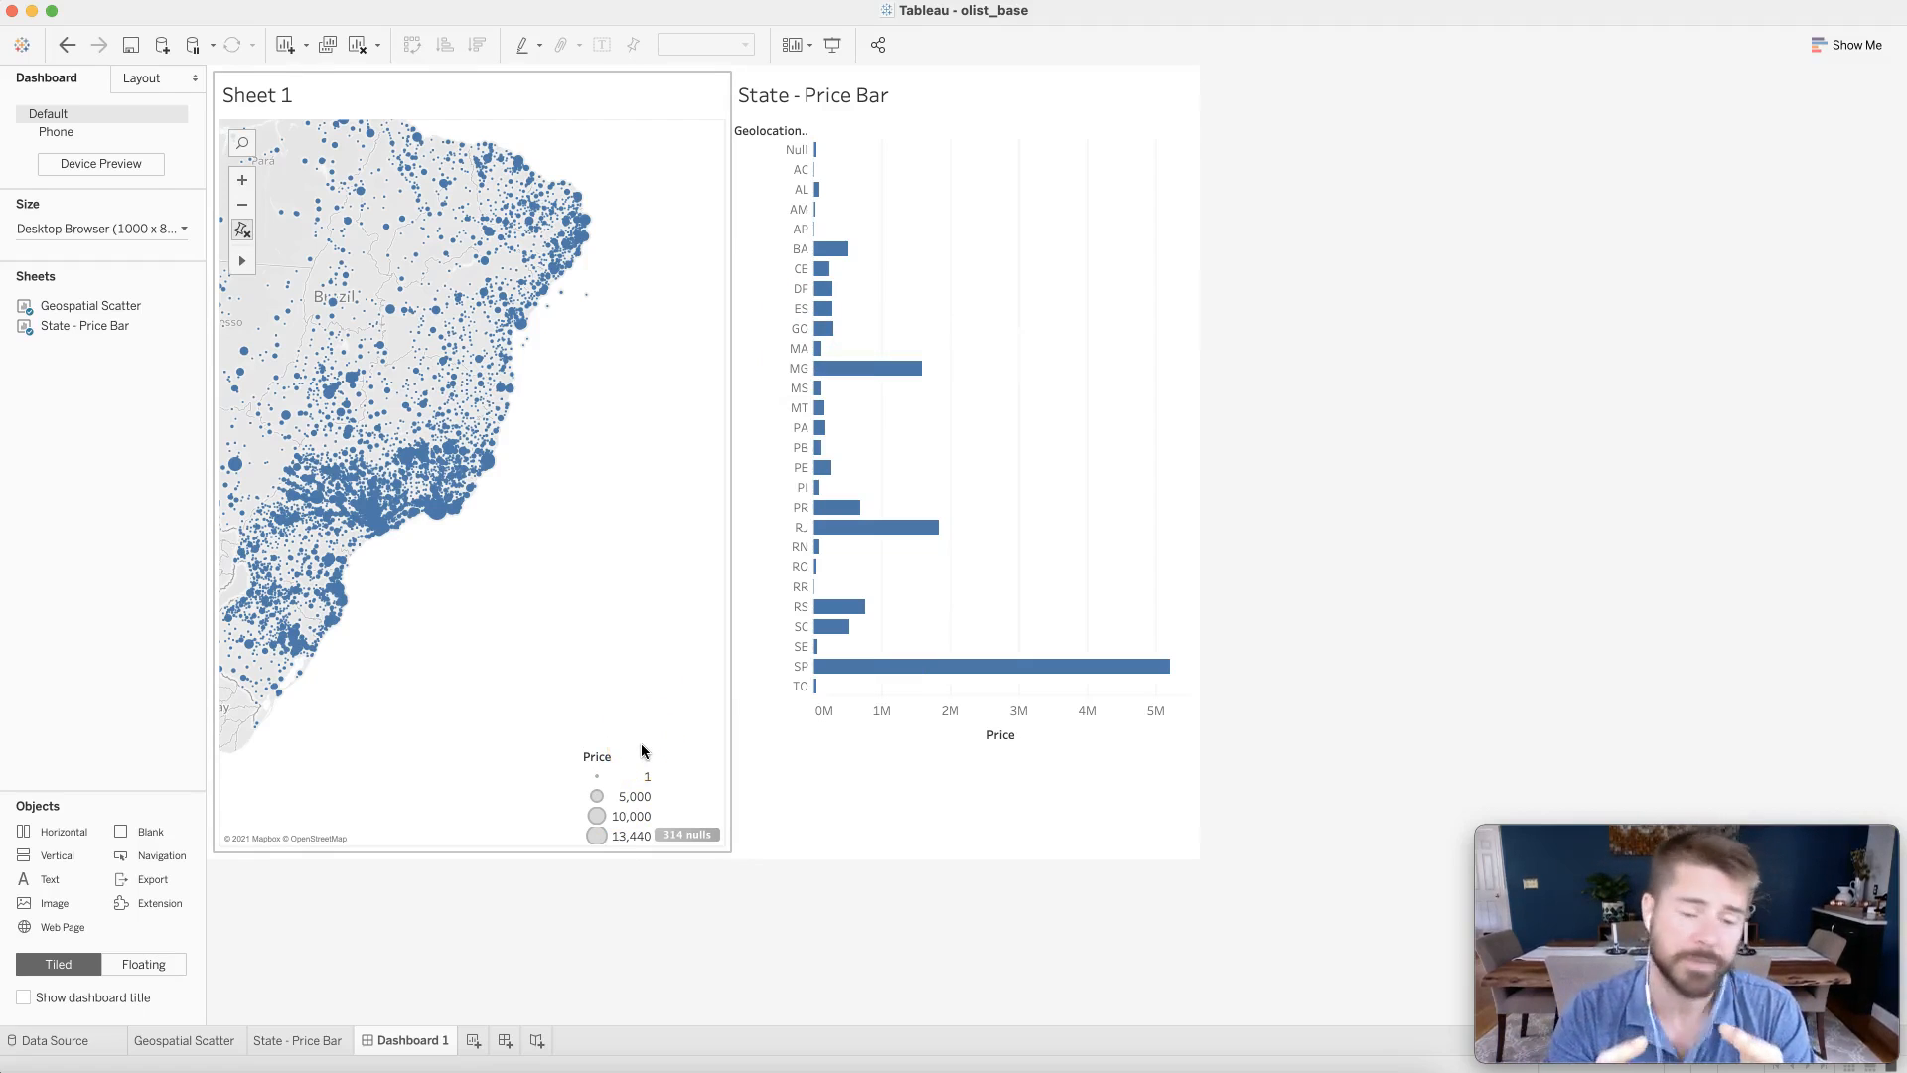
- Recenter the dashboard map to show most of Brazil and inspect the order details of individual marks
mouse_move(343, 213)
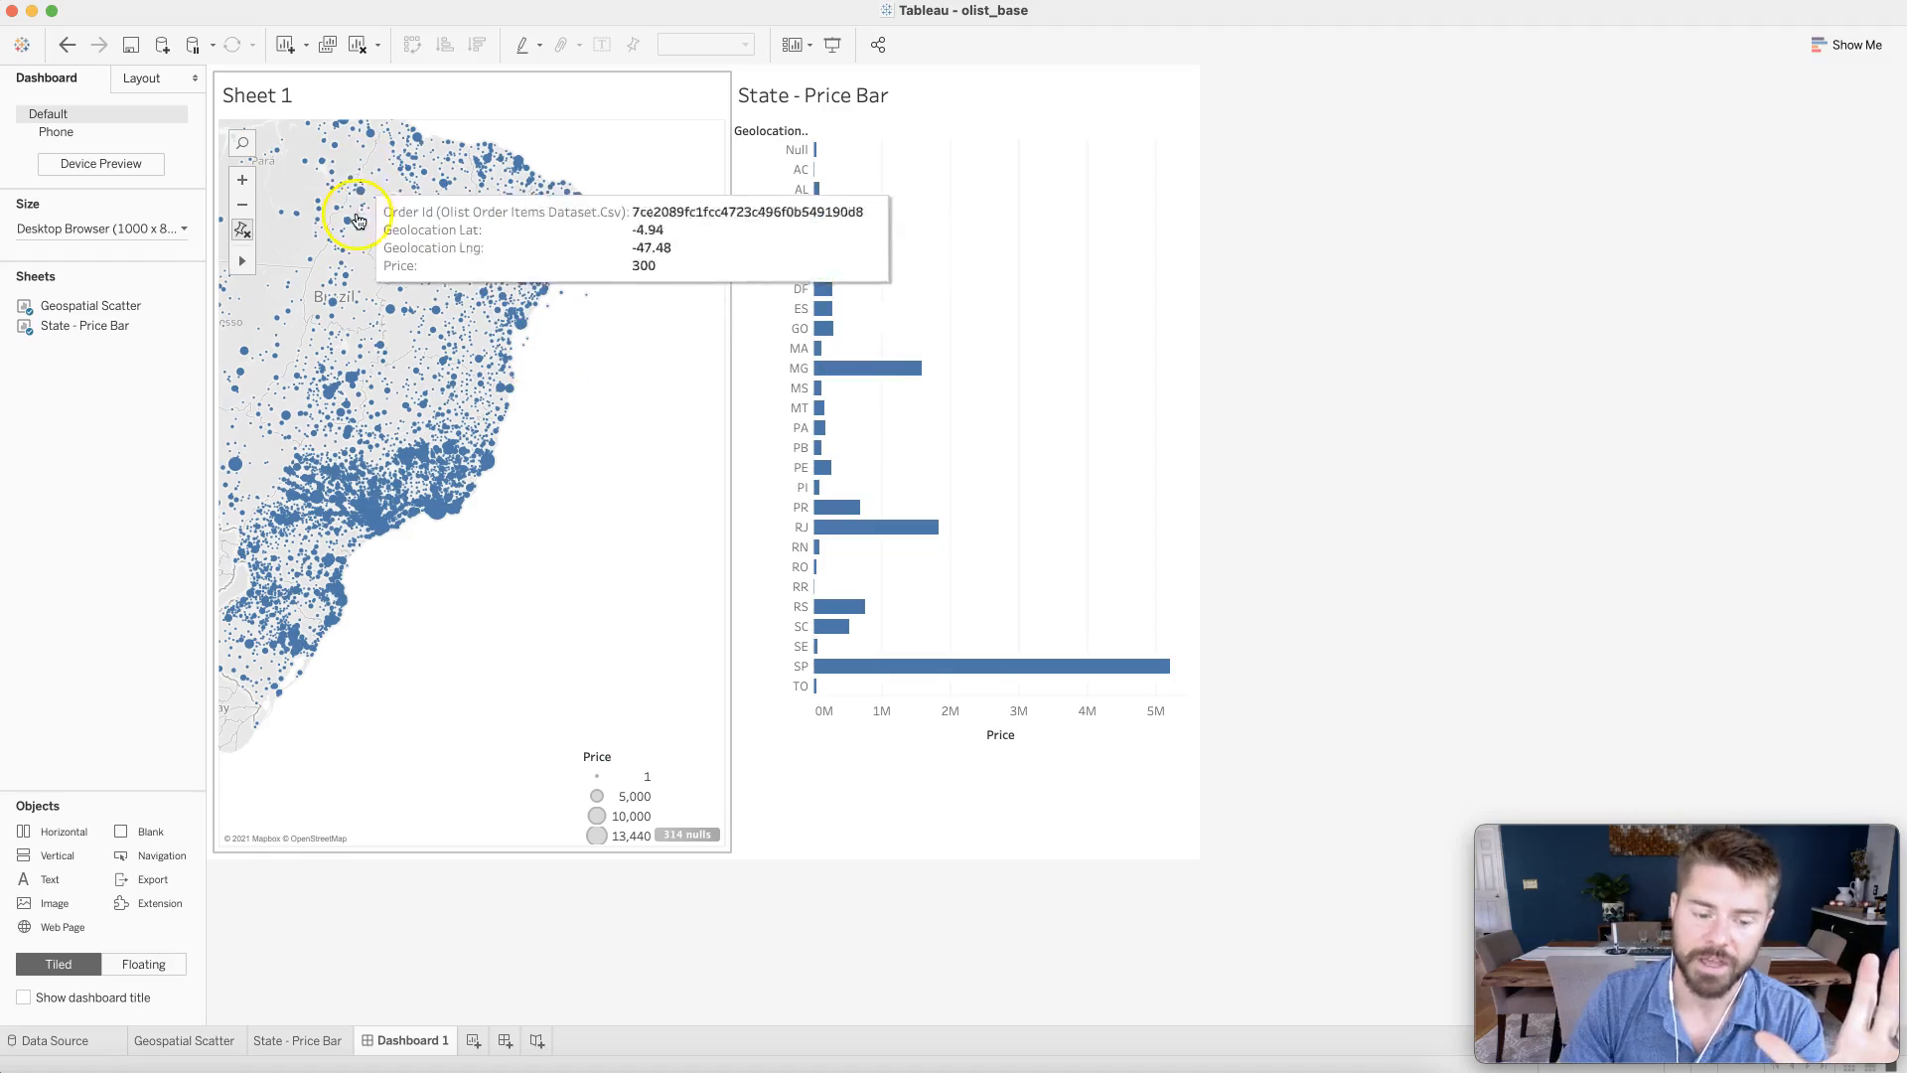
mouse_move(356, 393)
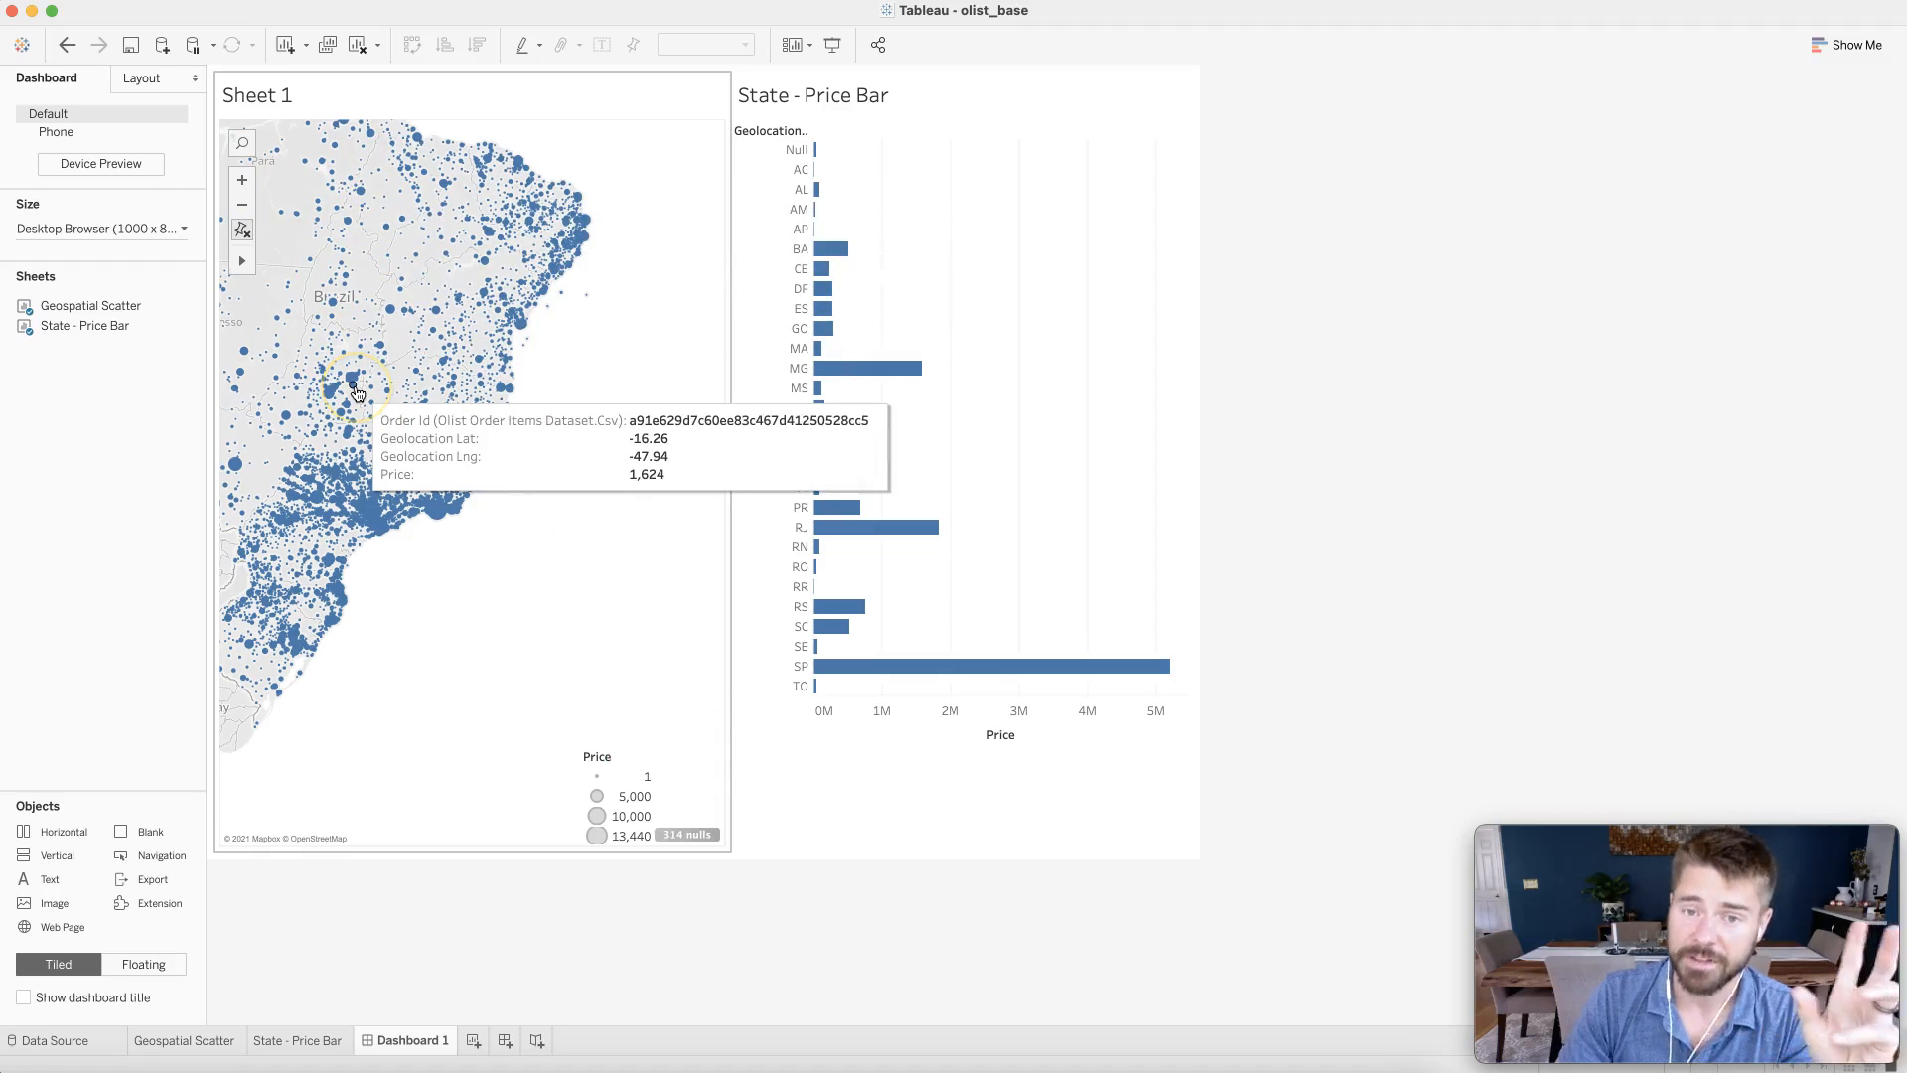
mouse_move(494, 457)
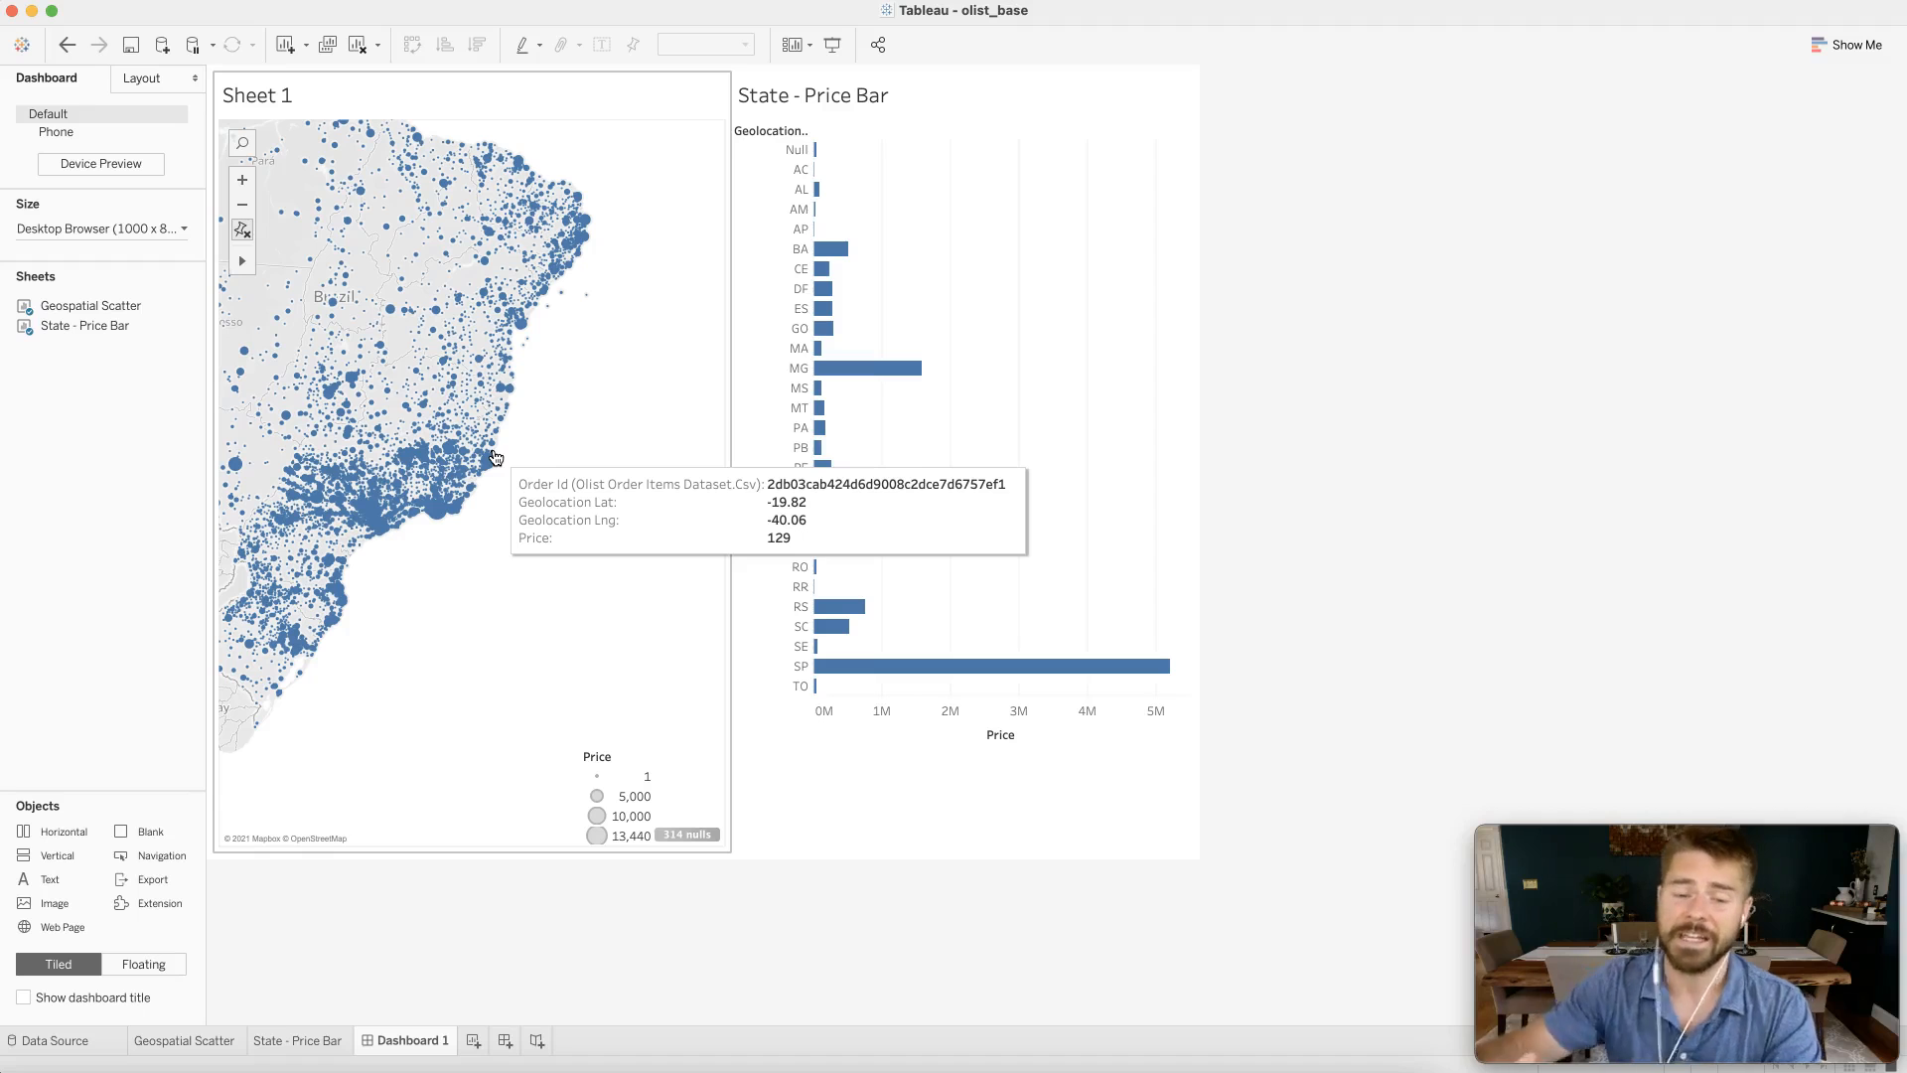
left_click(243, 261)
left_click(296, 263)
left_click_drag(288, 249, 436, 325)
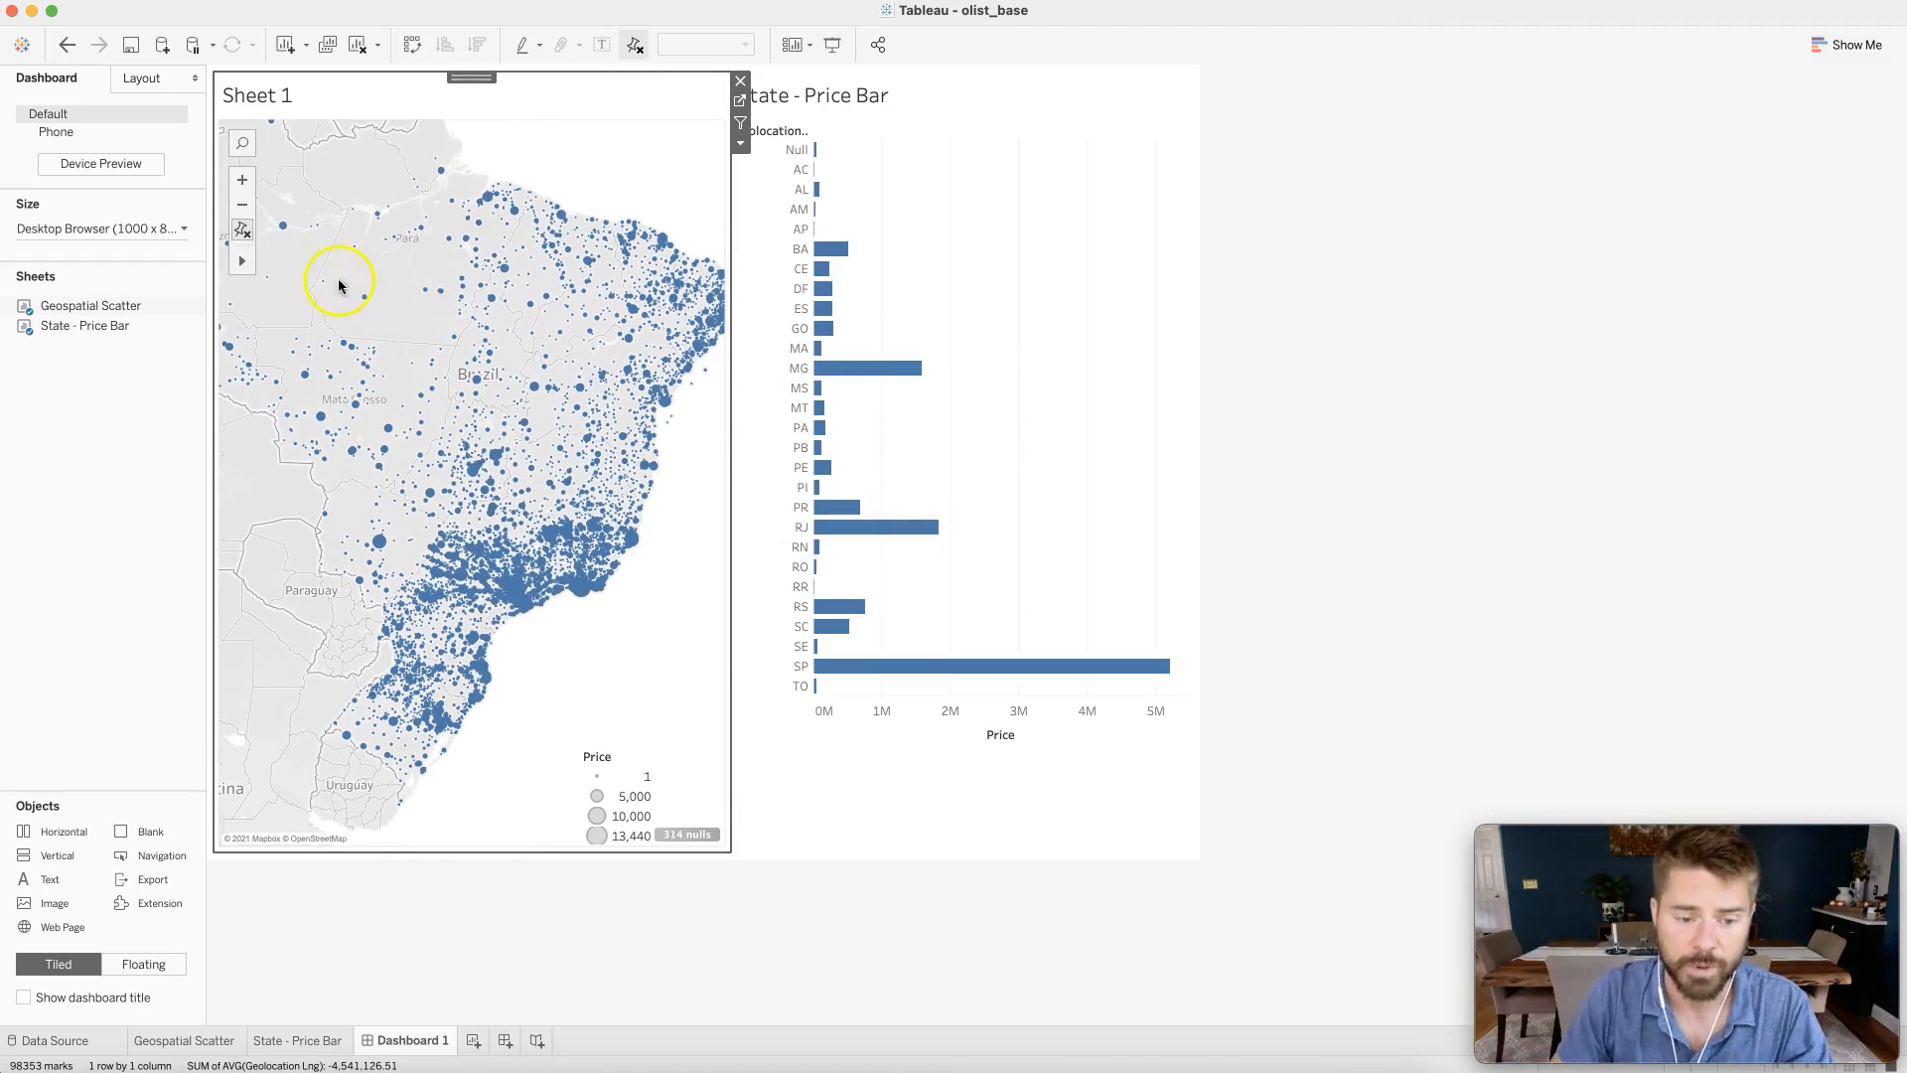
left_click_drag(412, 309, 385, 309)
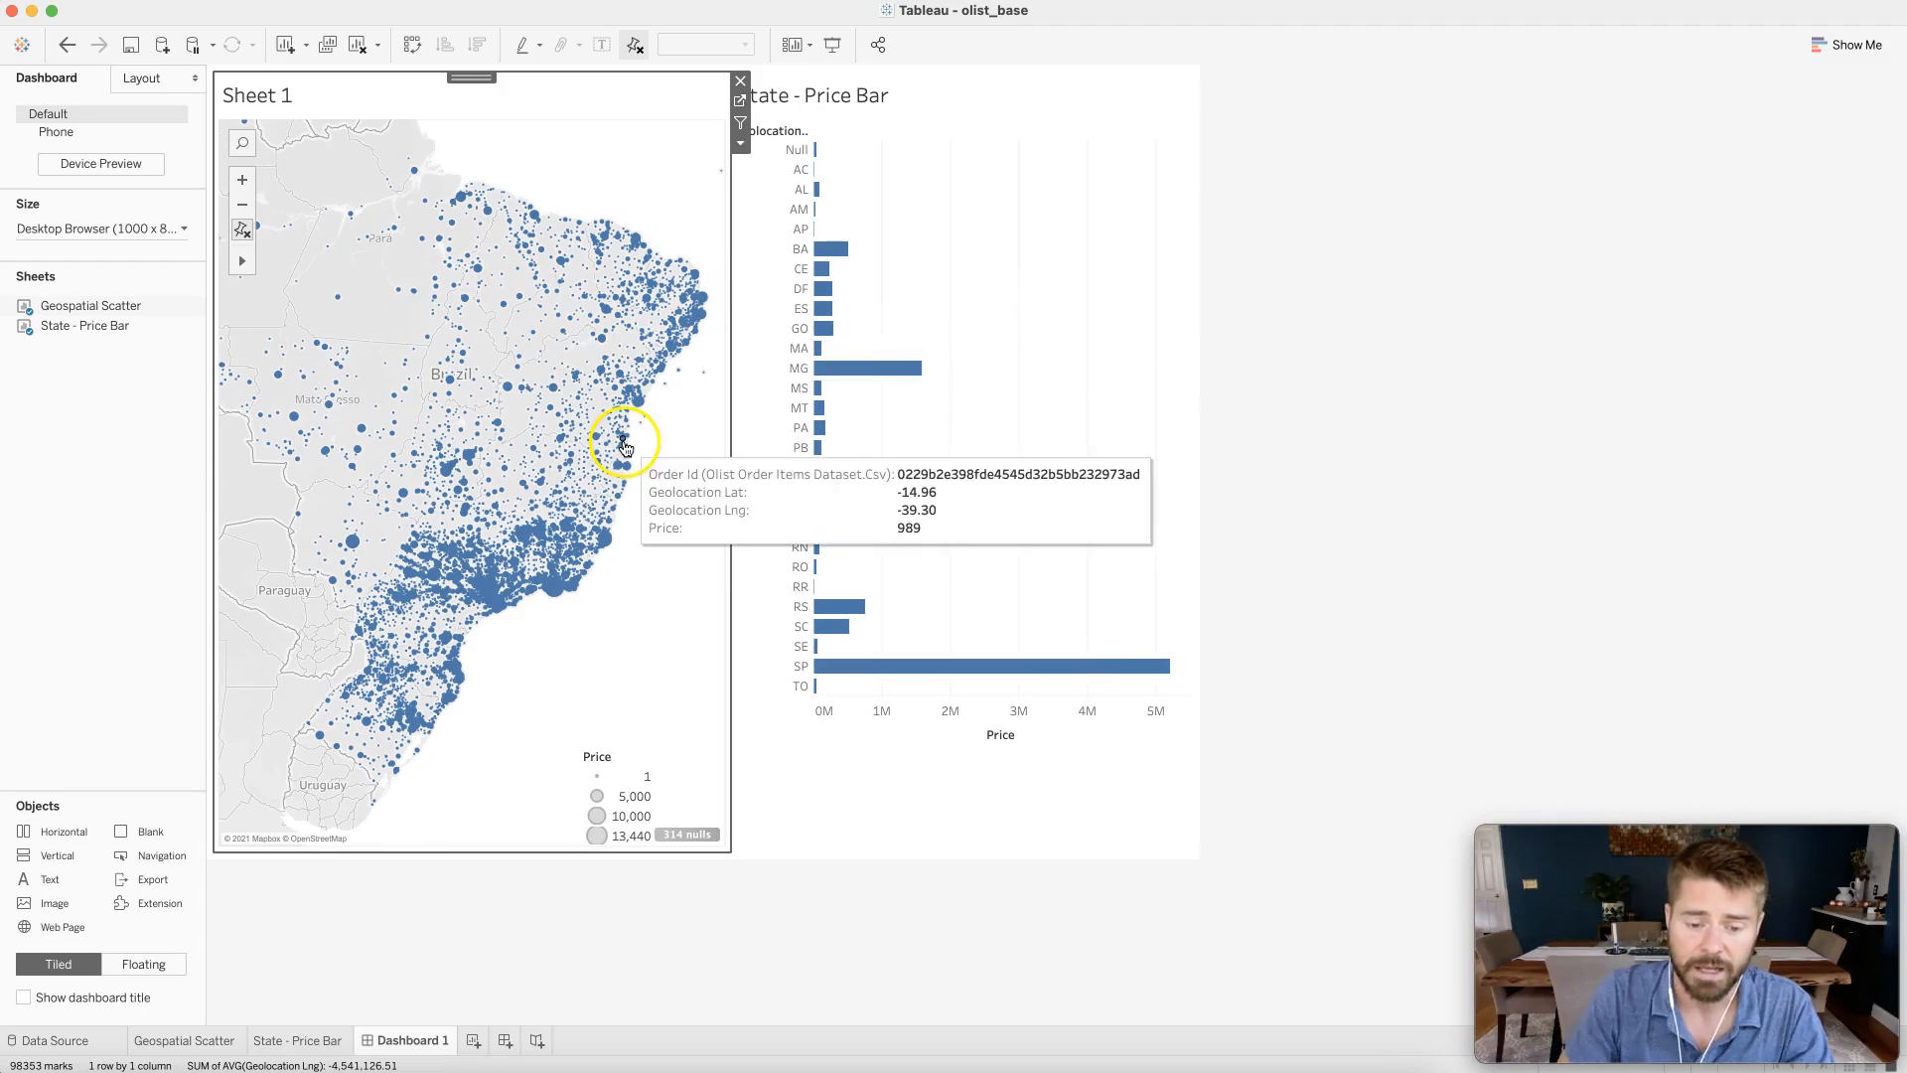
mouse_move(499, 619)
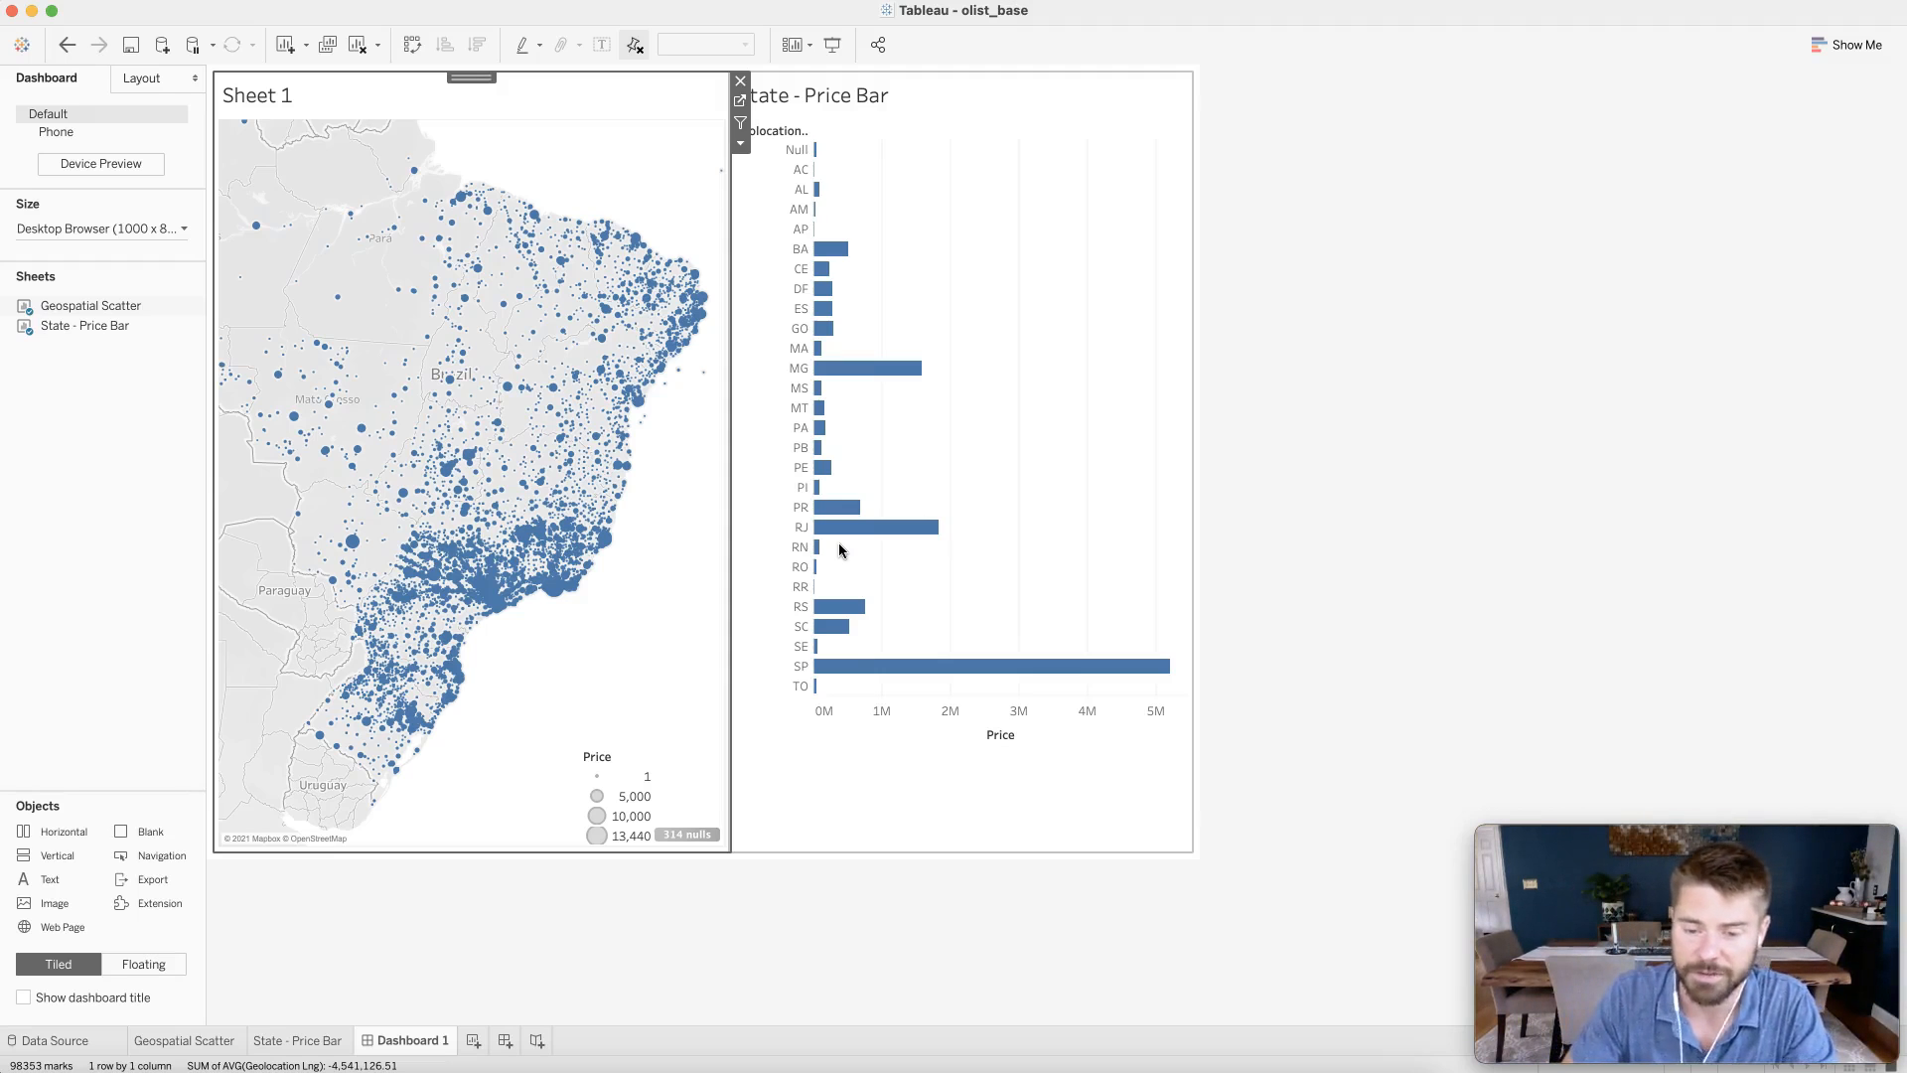
left_click(473, 949)
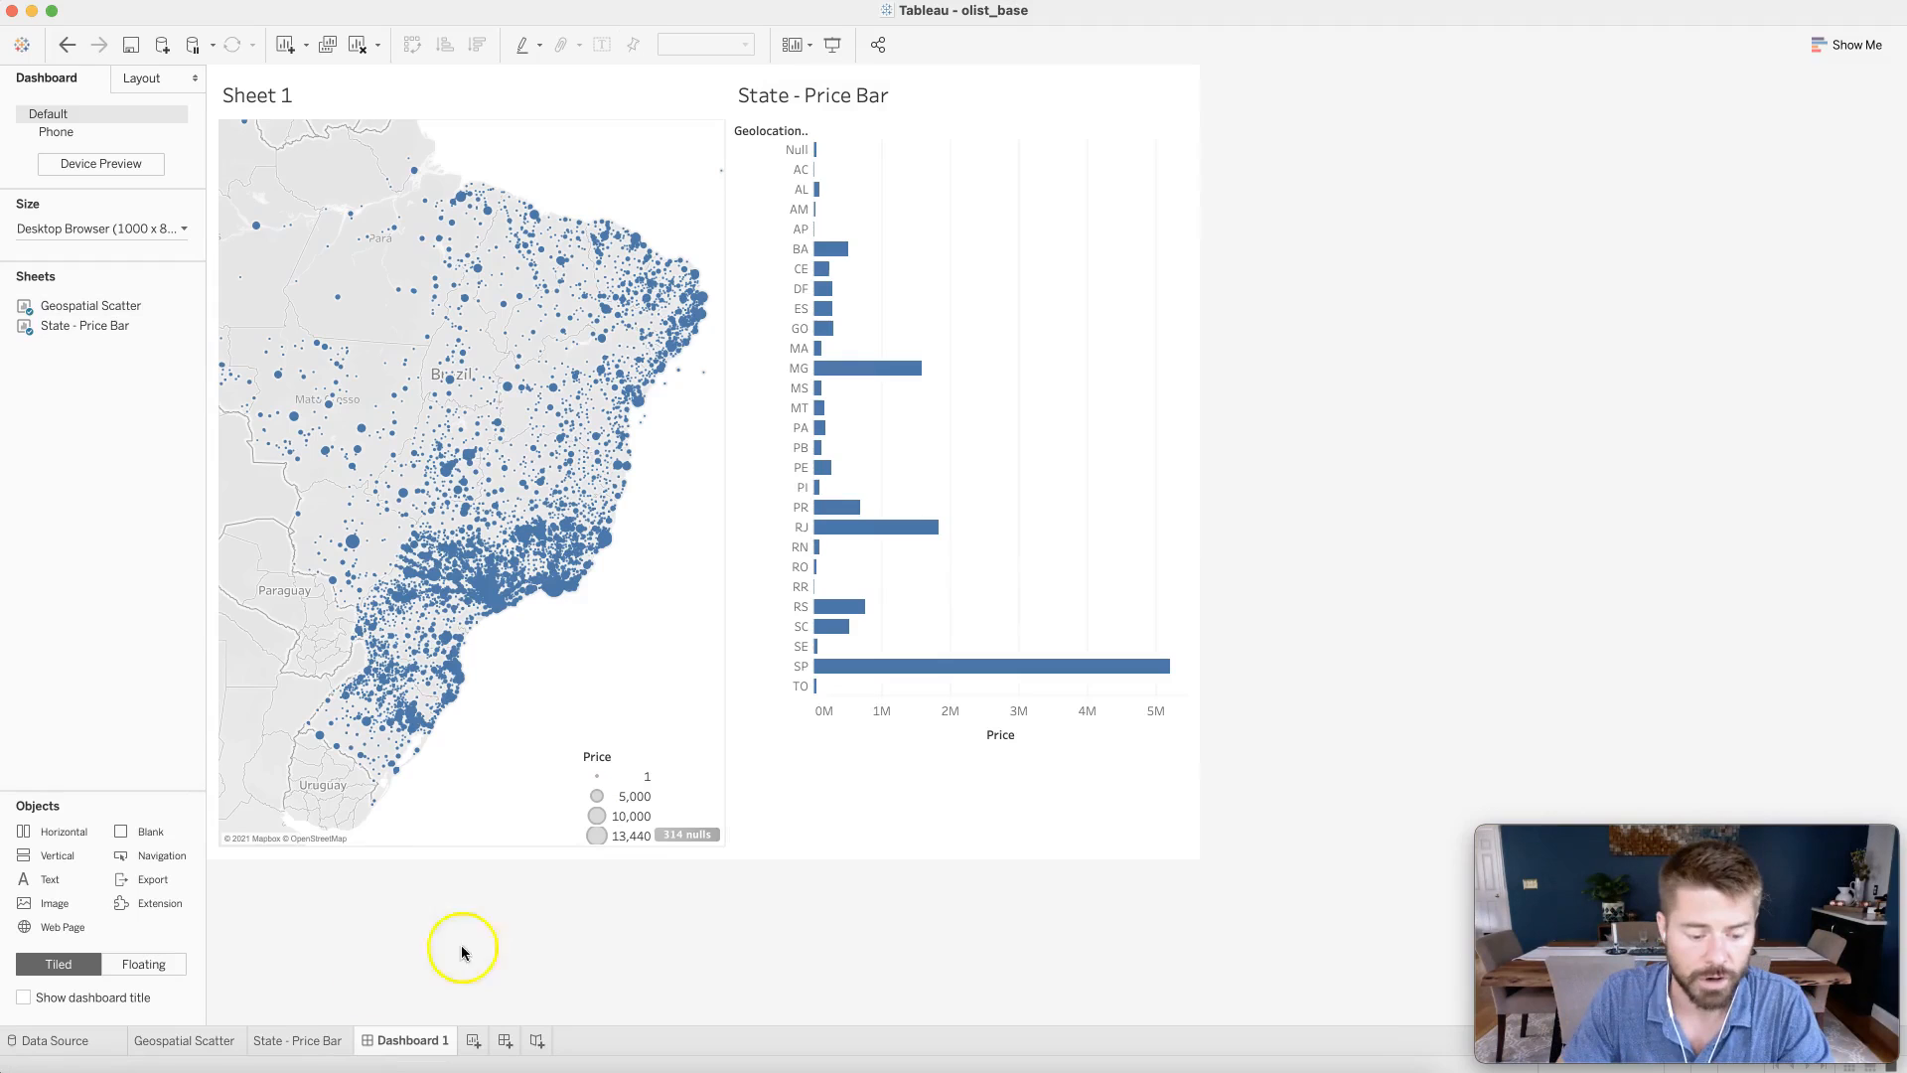
mouse_move(213, 1052)
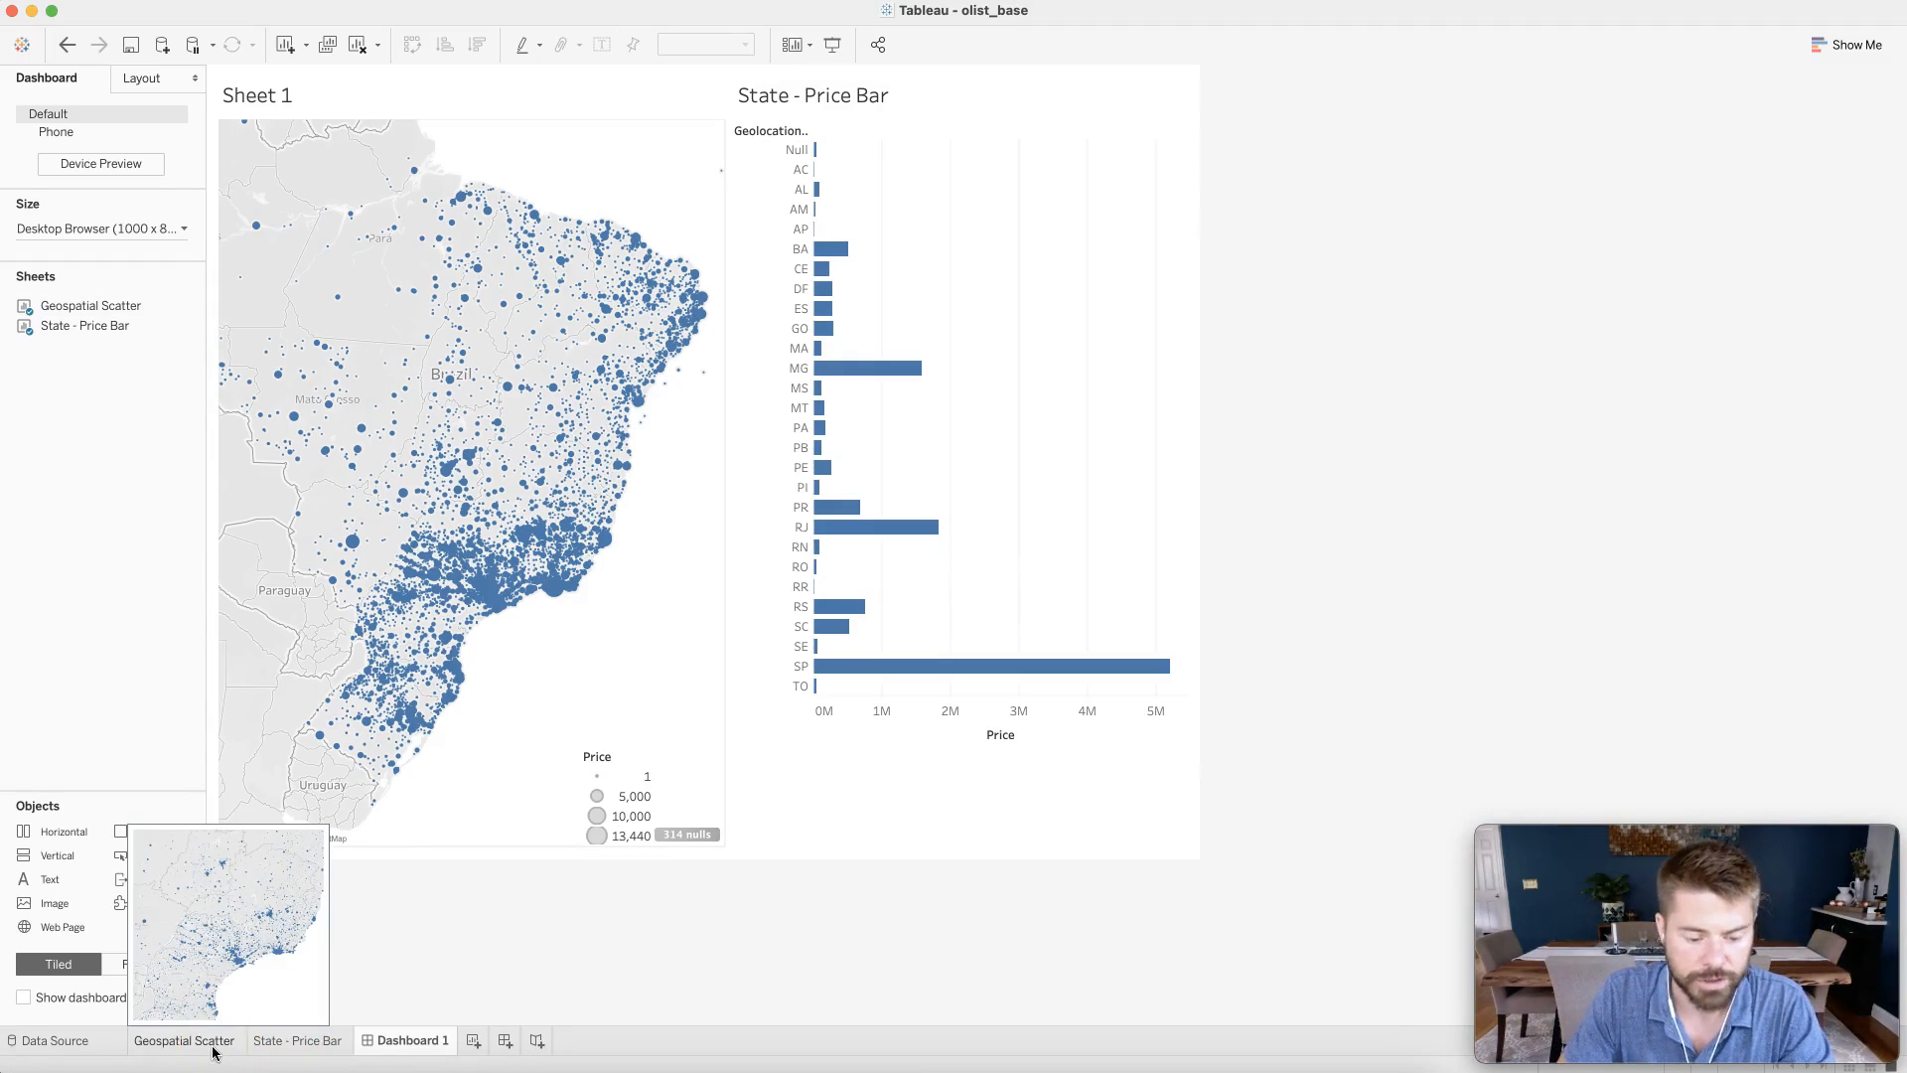
- Sort the Geolocation State rows of the State - Price Bar sheet by the field Price, summed, in descending order
left_click(264, 1043)
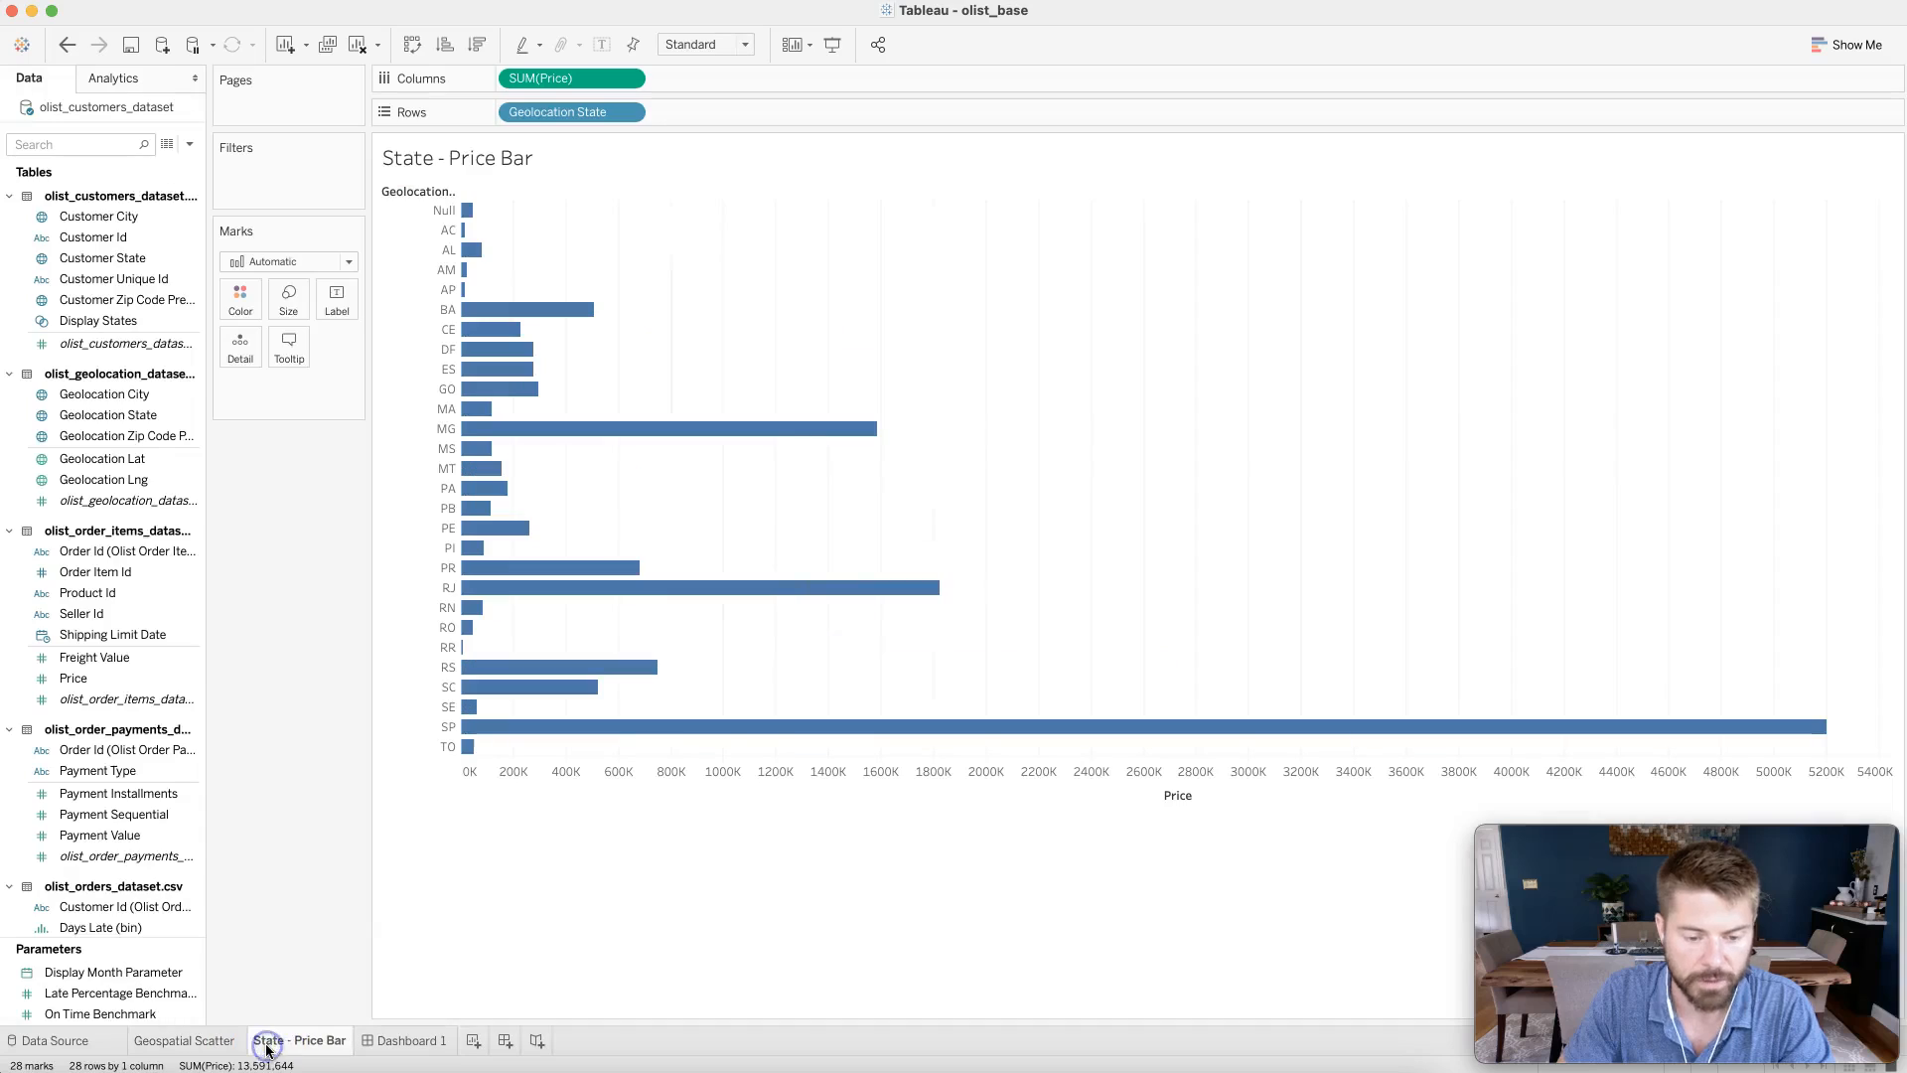
left_click(625, 113)
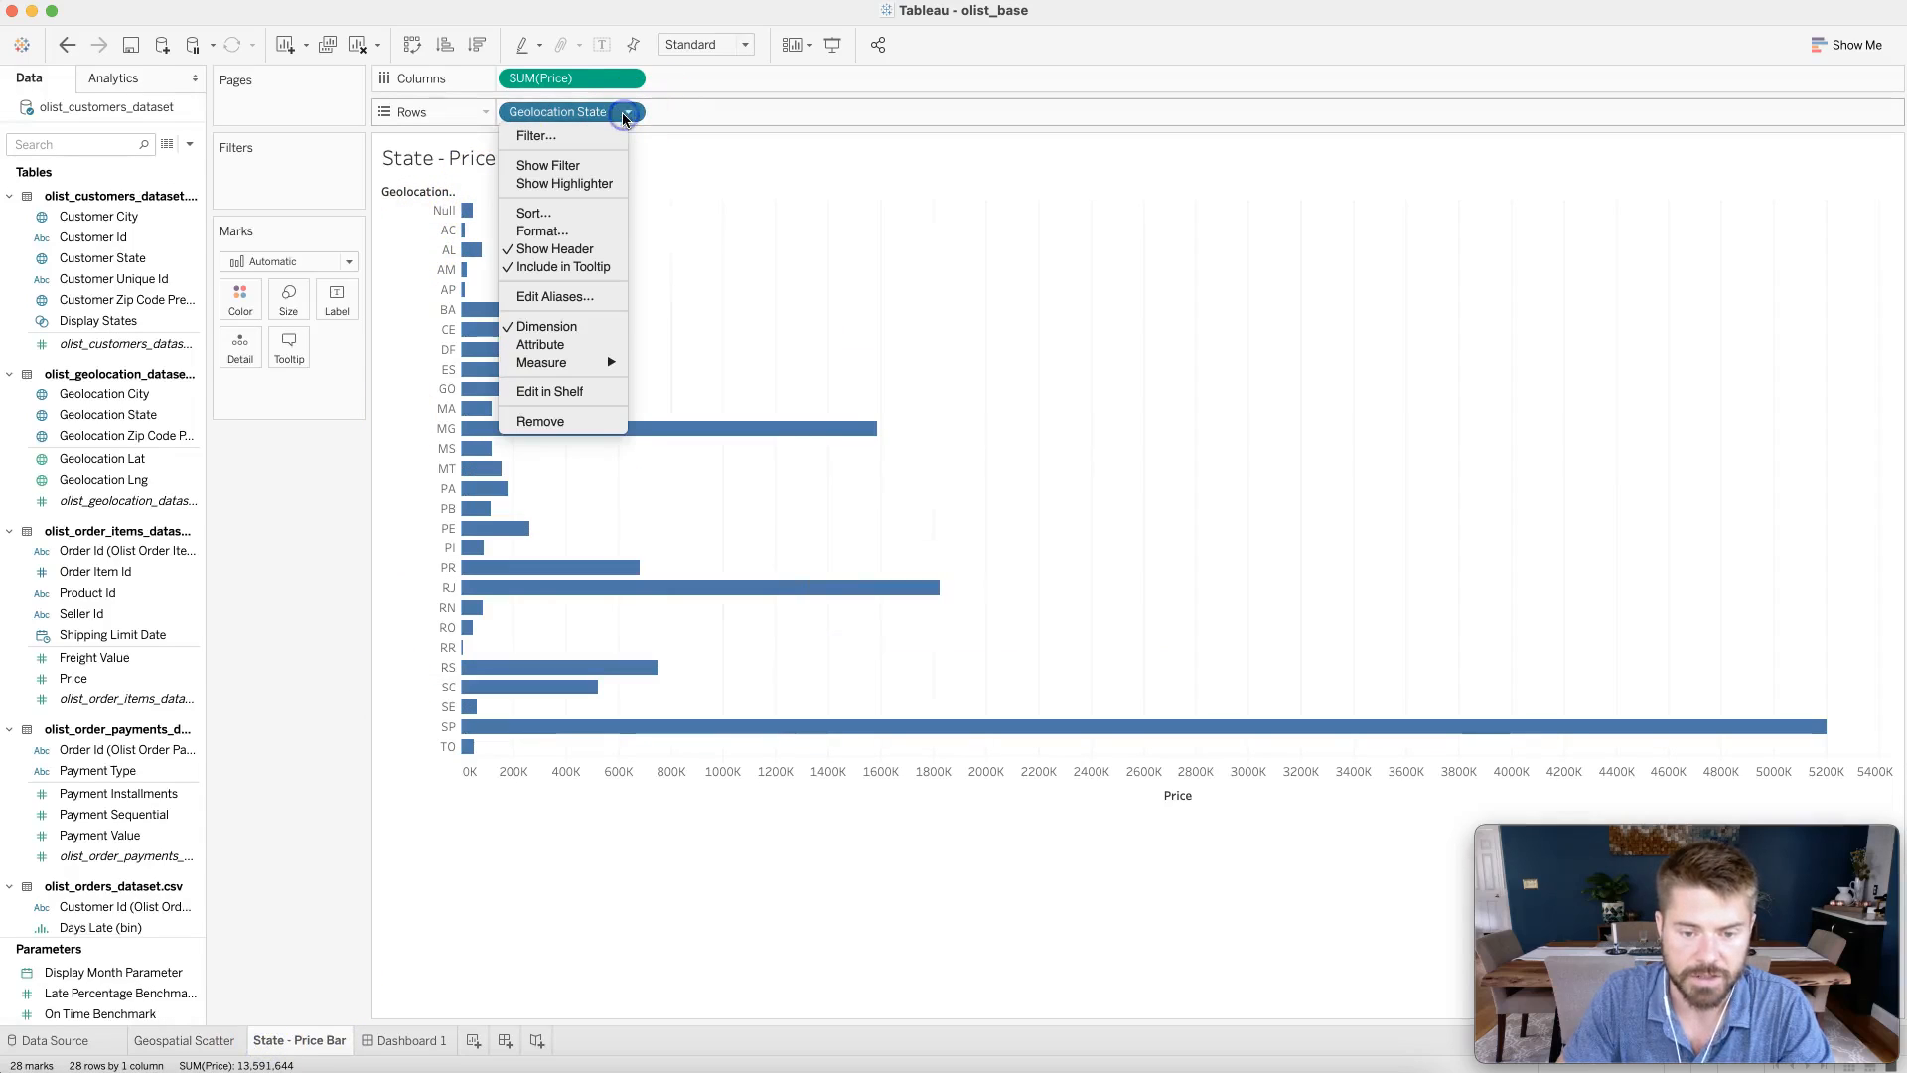
left_click(583, 210)
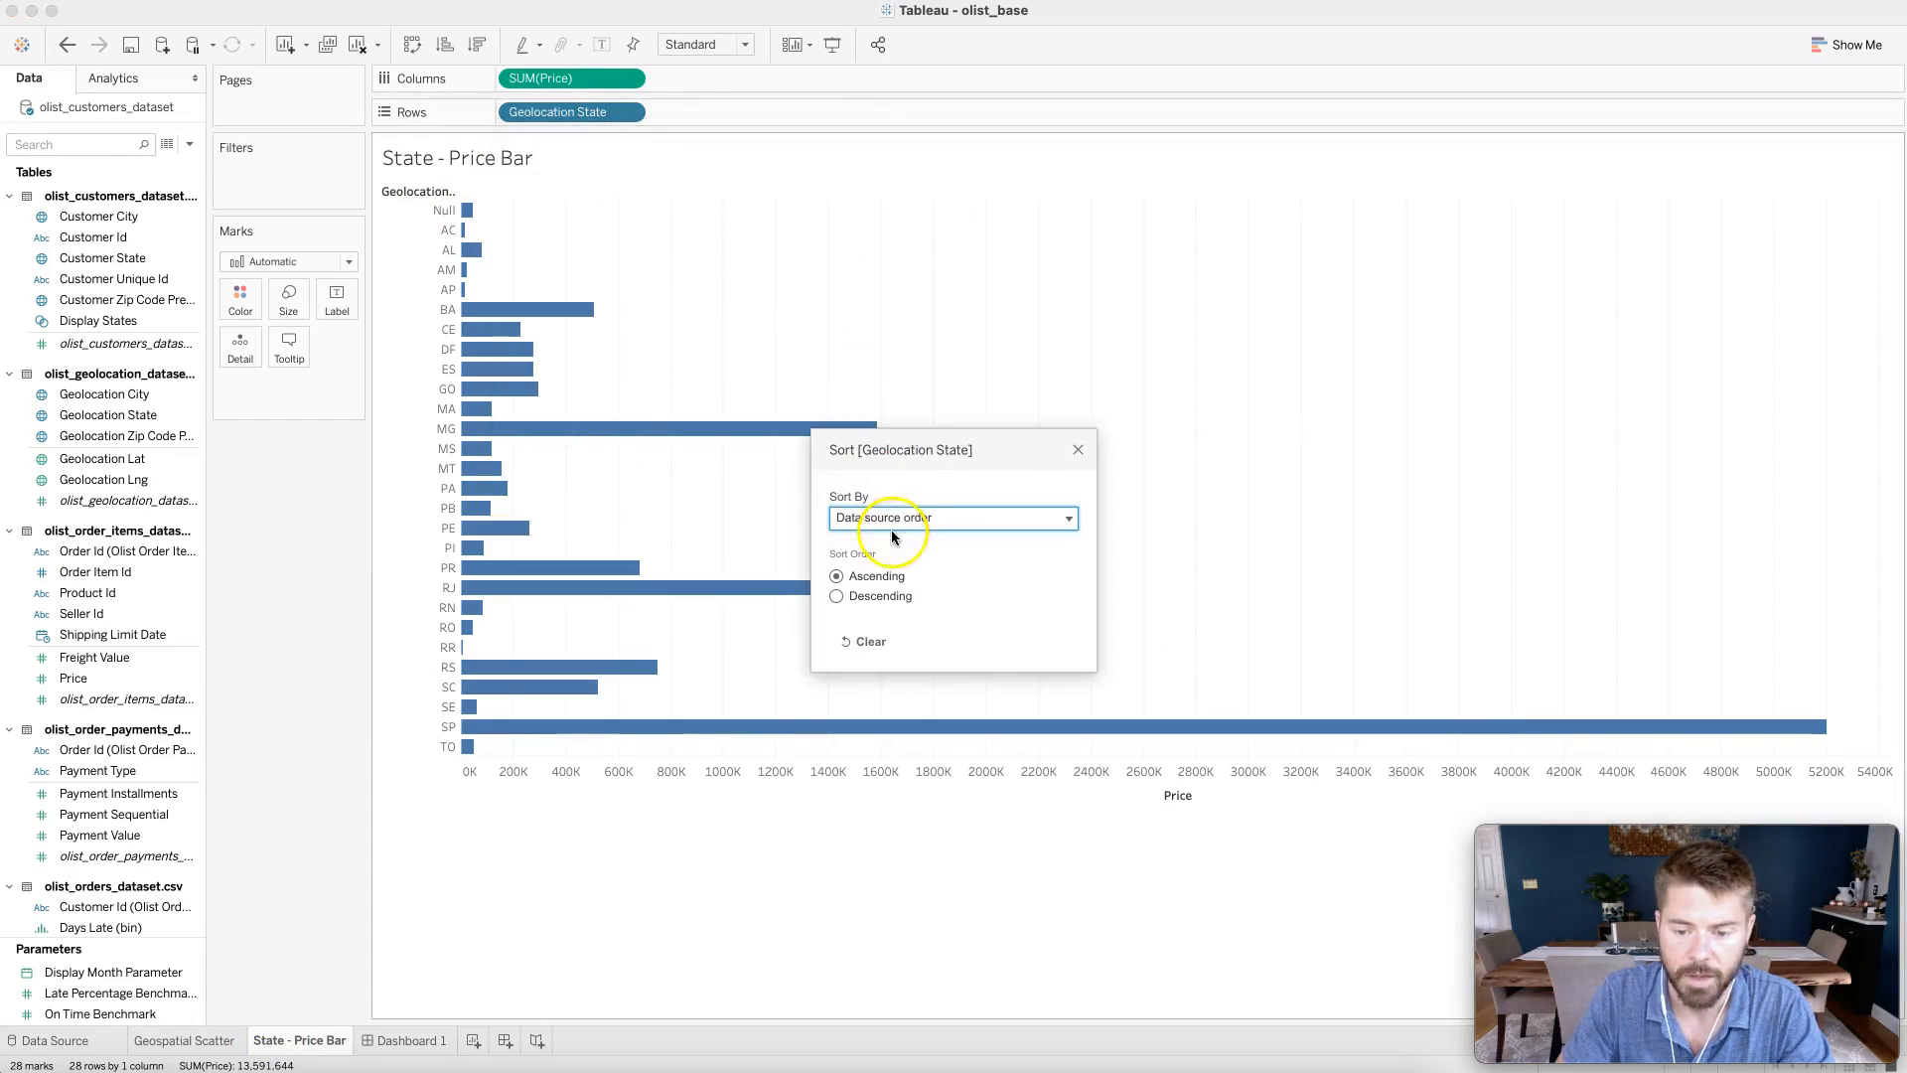
left_click(891, 518)
left_click(888, 576)
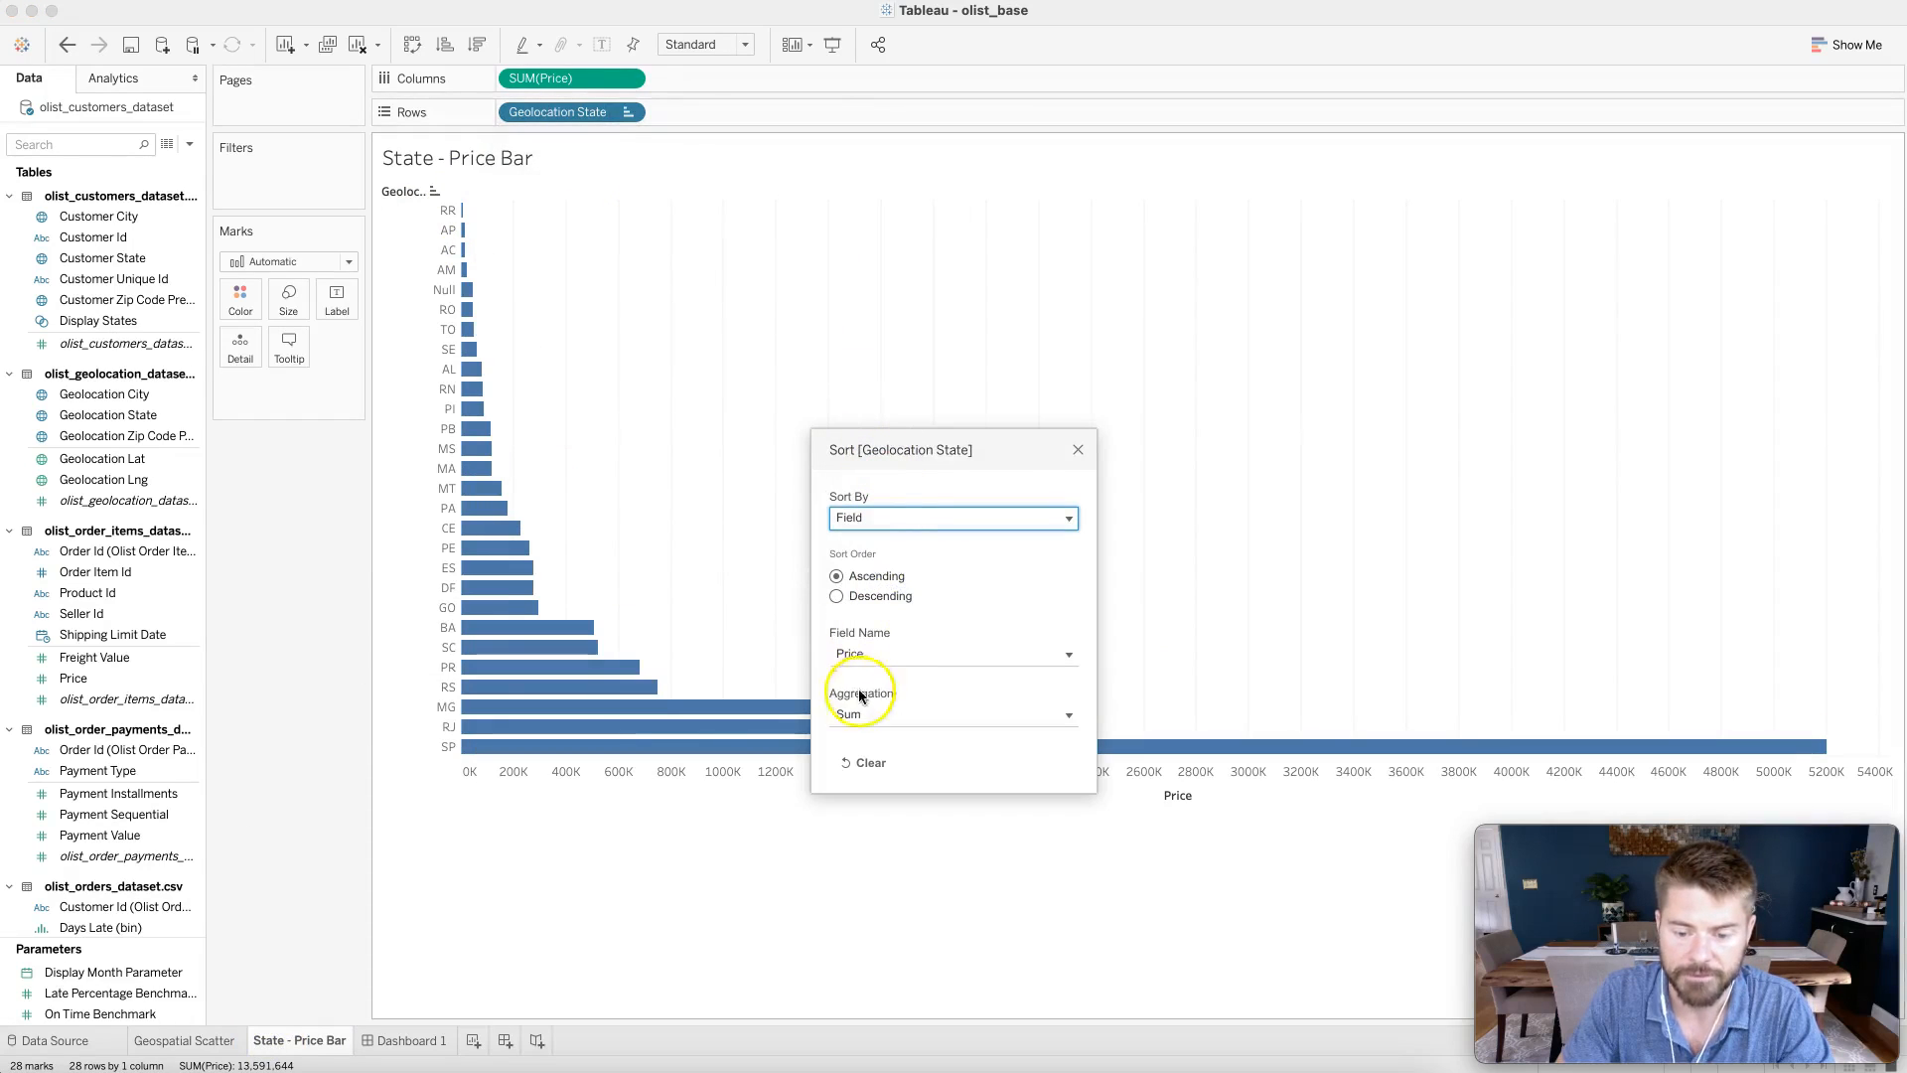
left_click(851, 596)
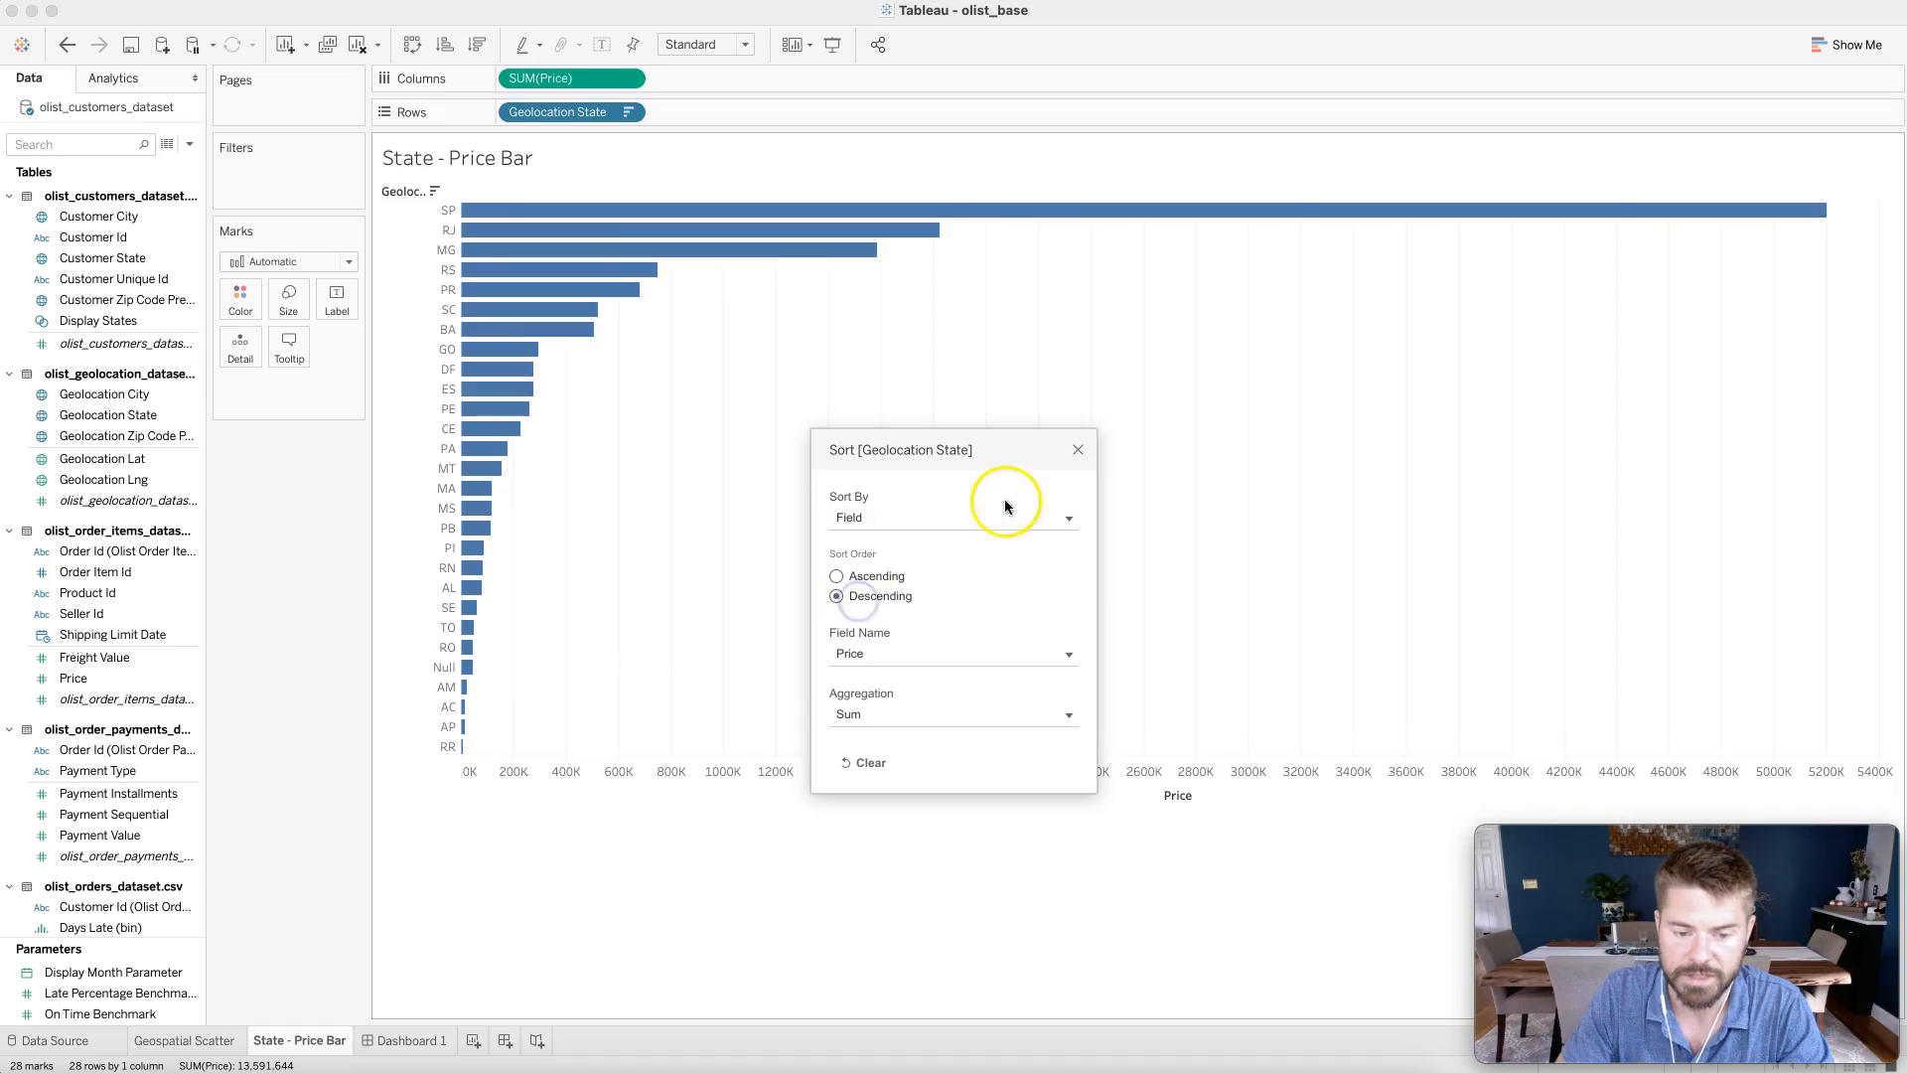
left_click(1078, 450)
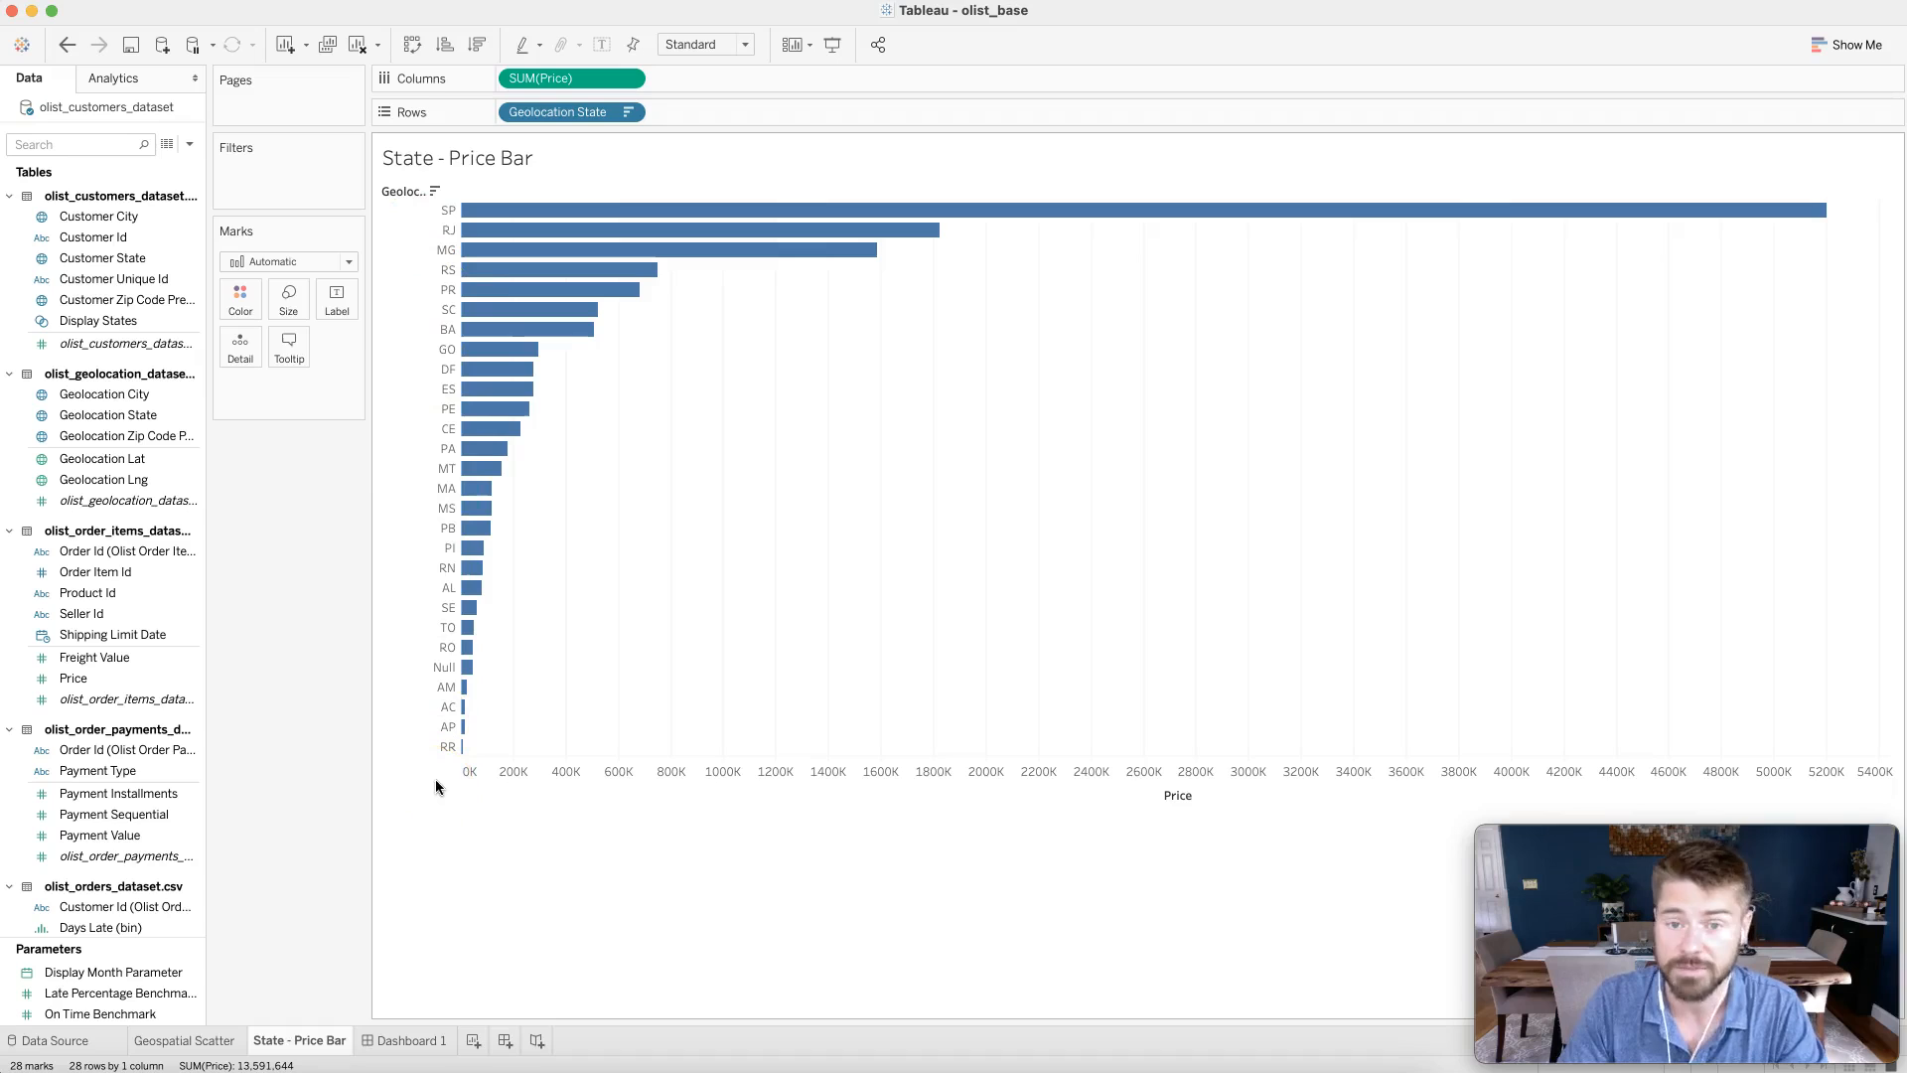
- Compare the sorted State - Price Bar chart with the order map on Dashboard 1
left_click(396, 1042)
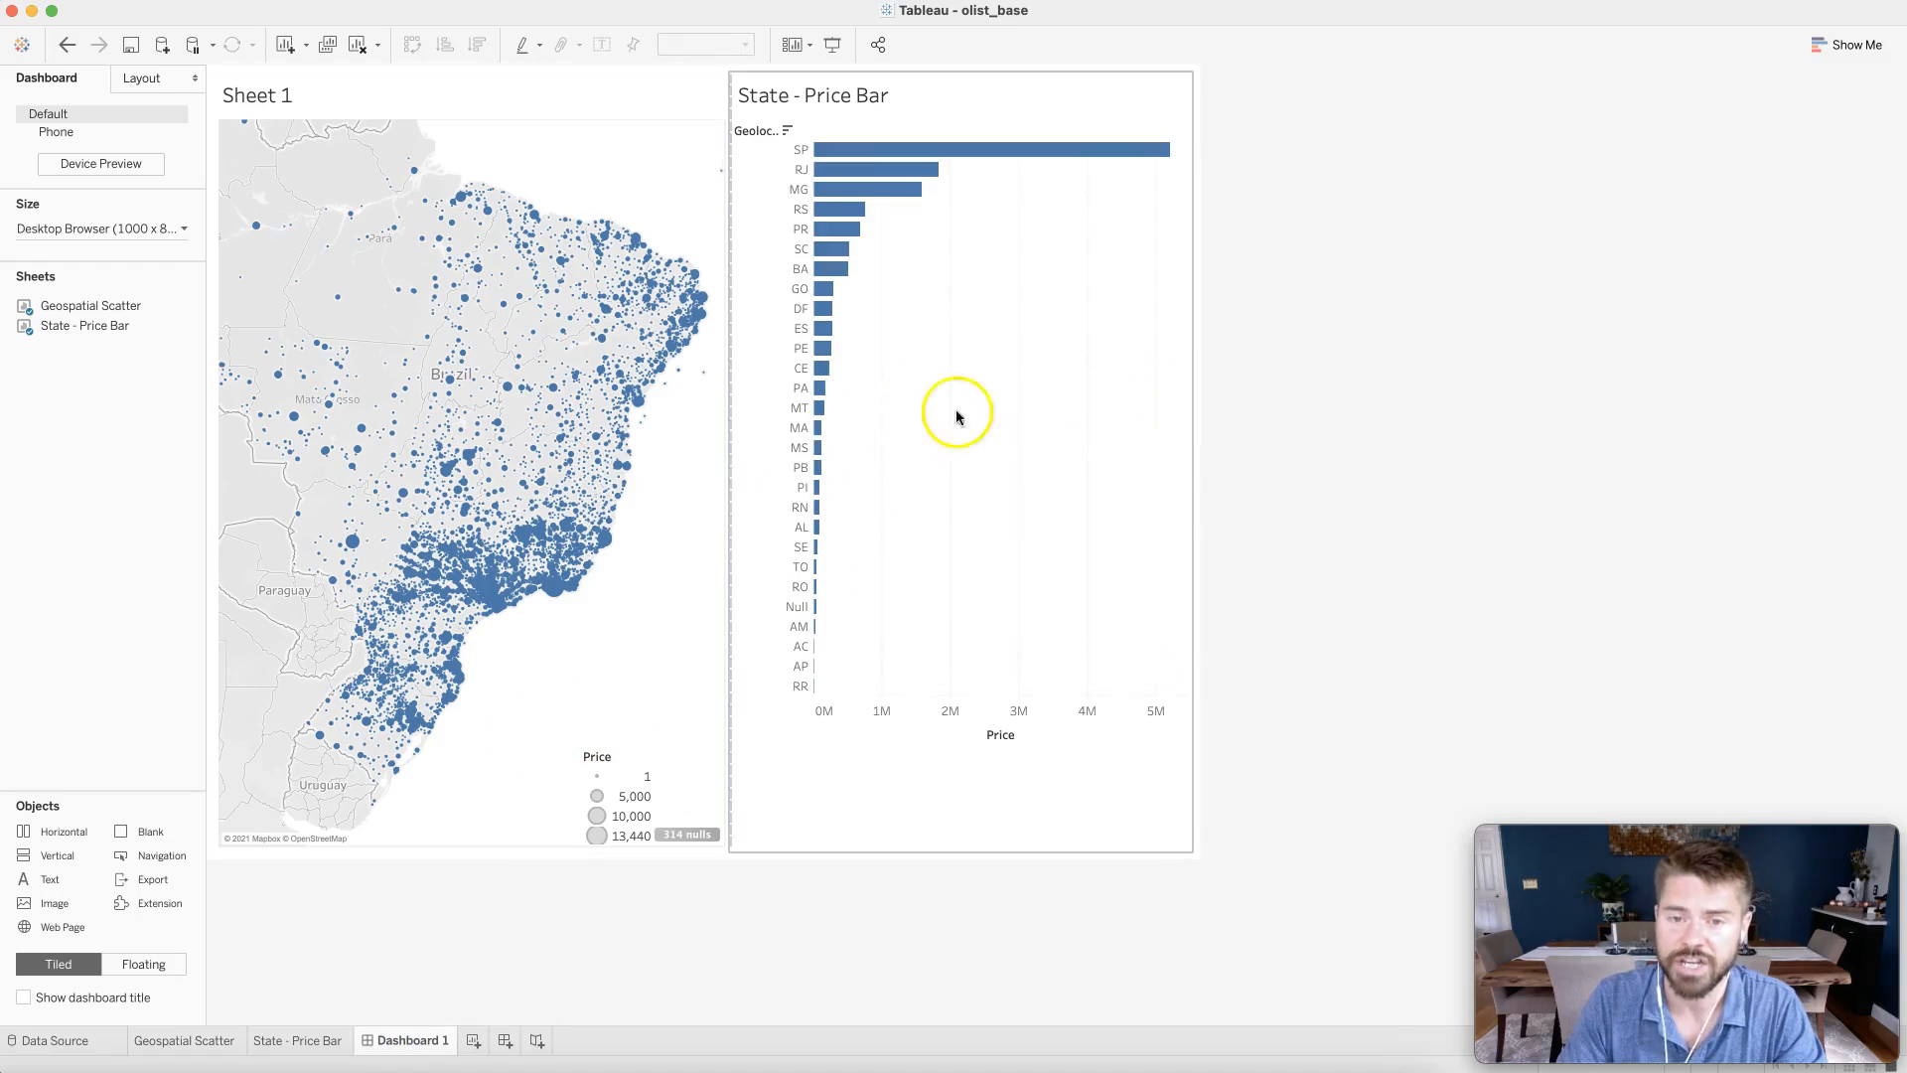
left_click(287, 1041)
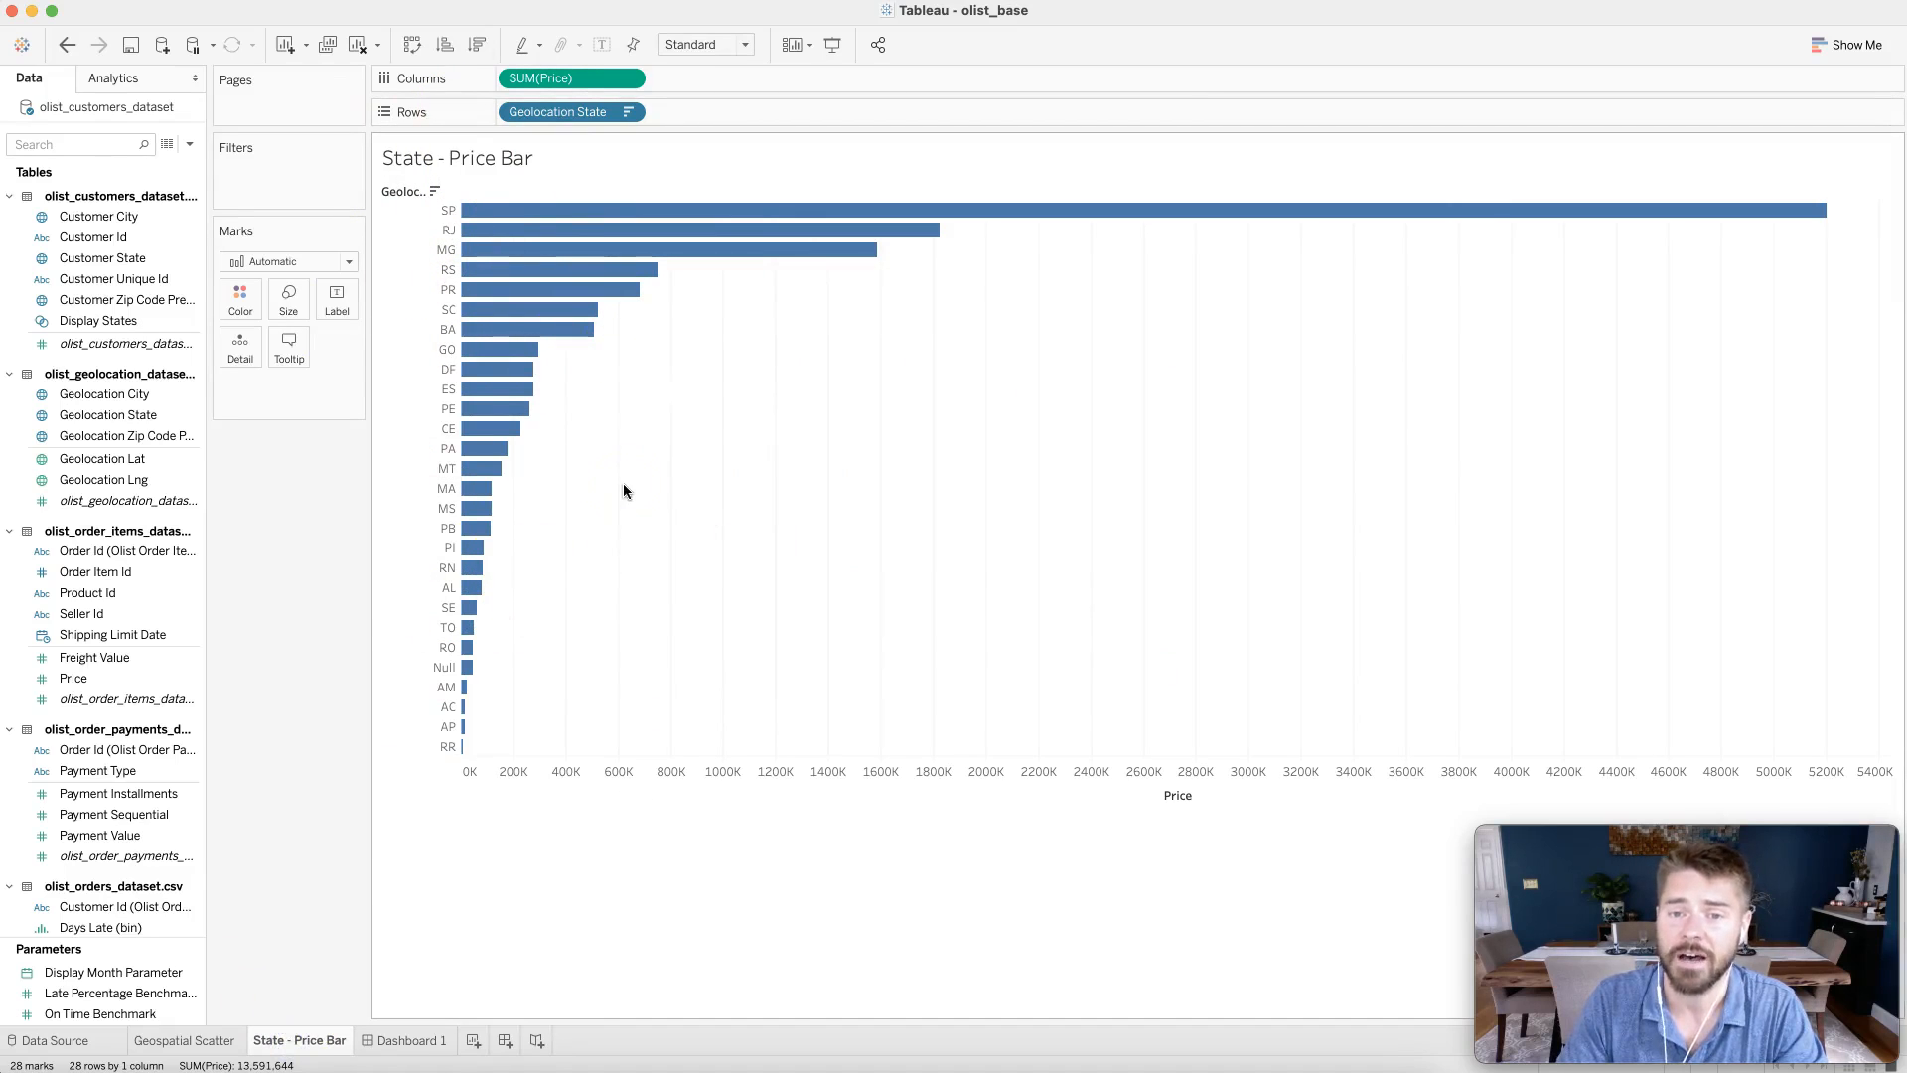
left_click(406, 1040)
left_click(1004, 201)
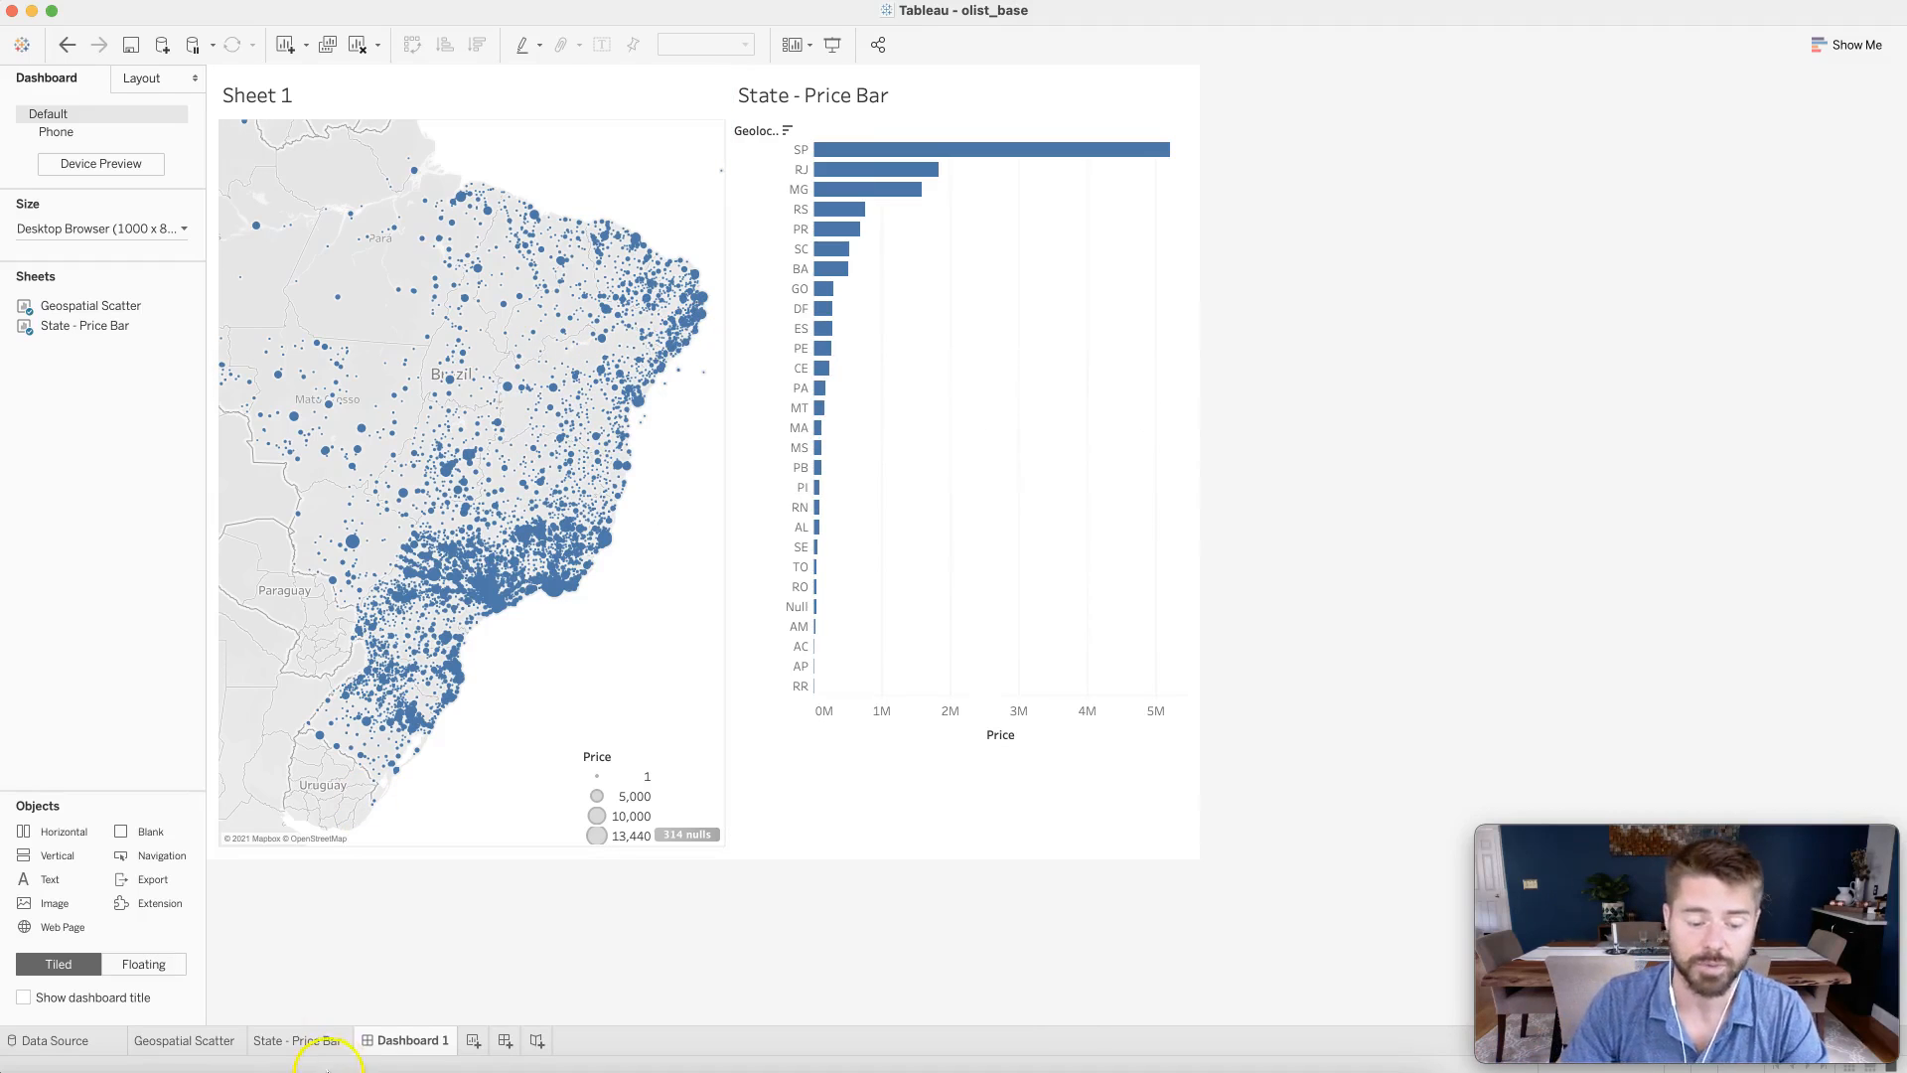
mouse_move(320, 1052)
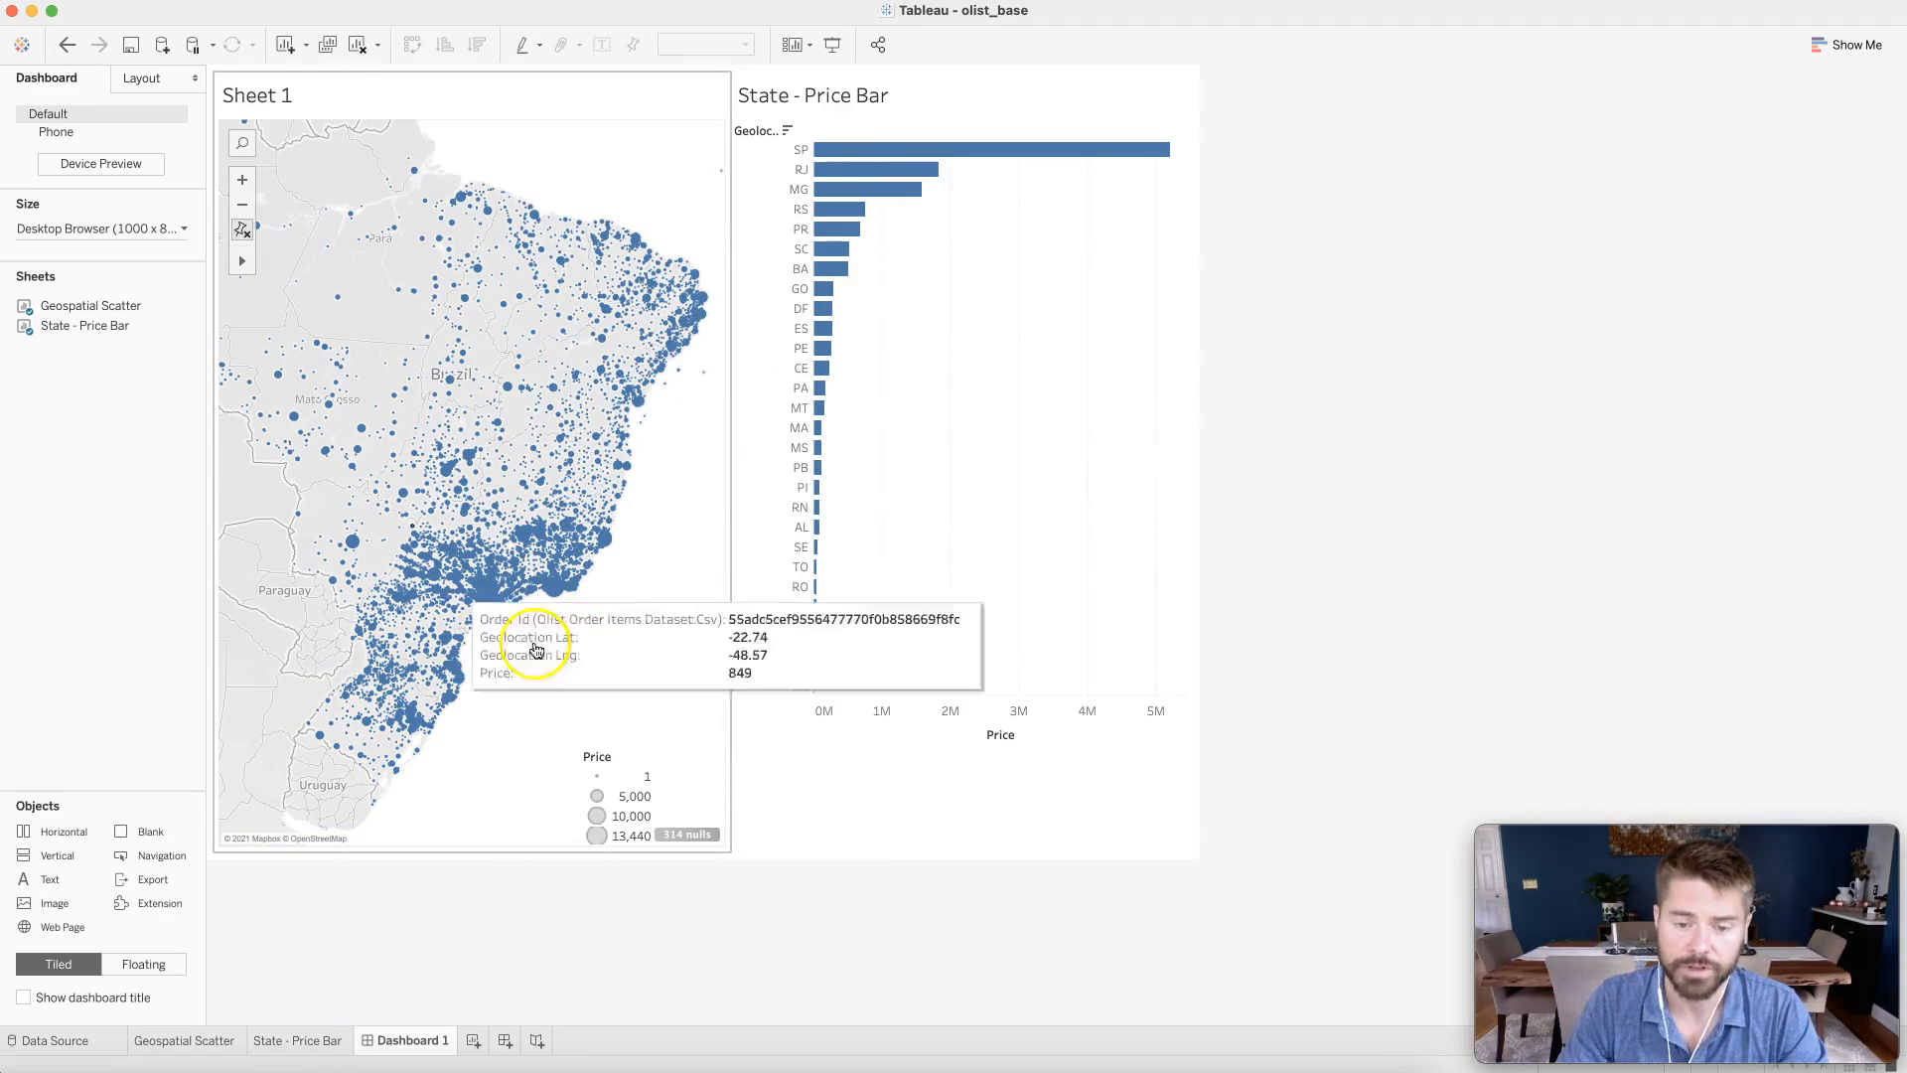
left_click(890, 373)
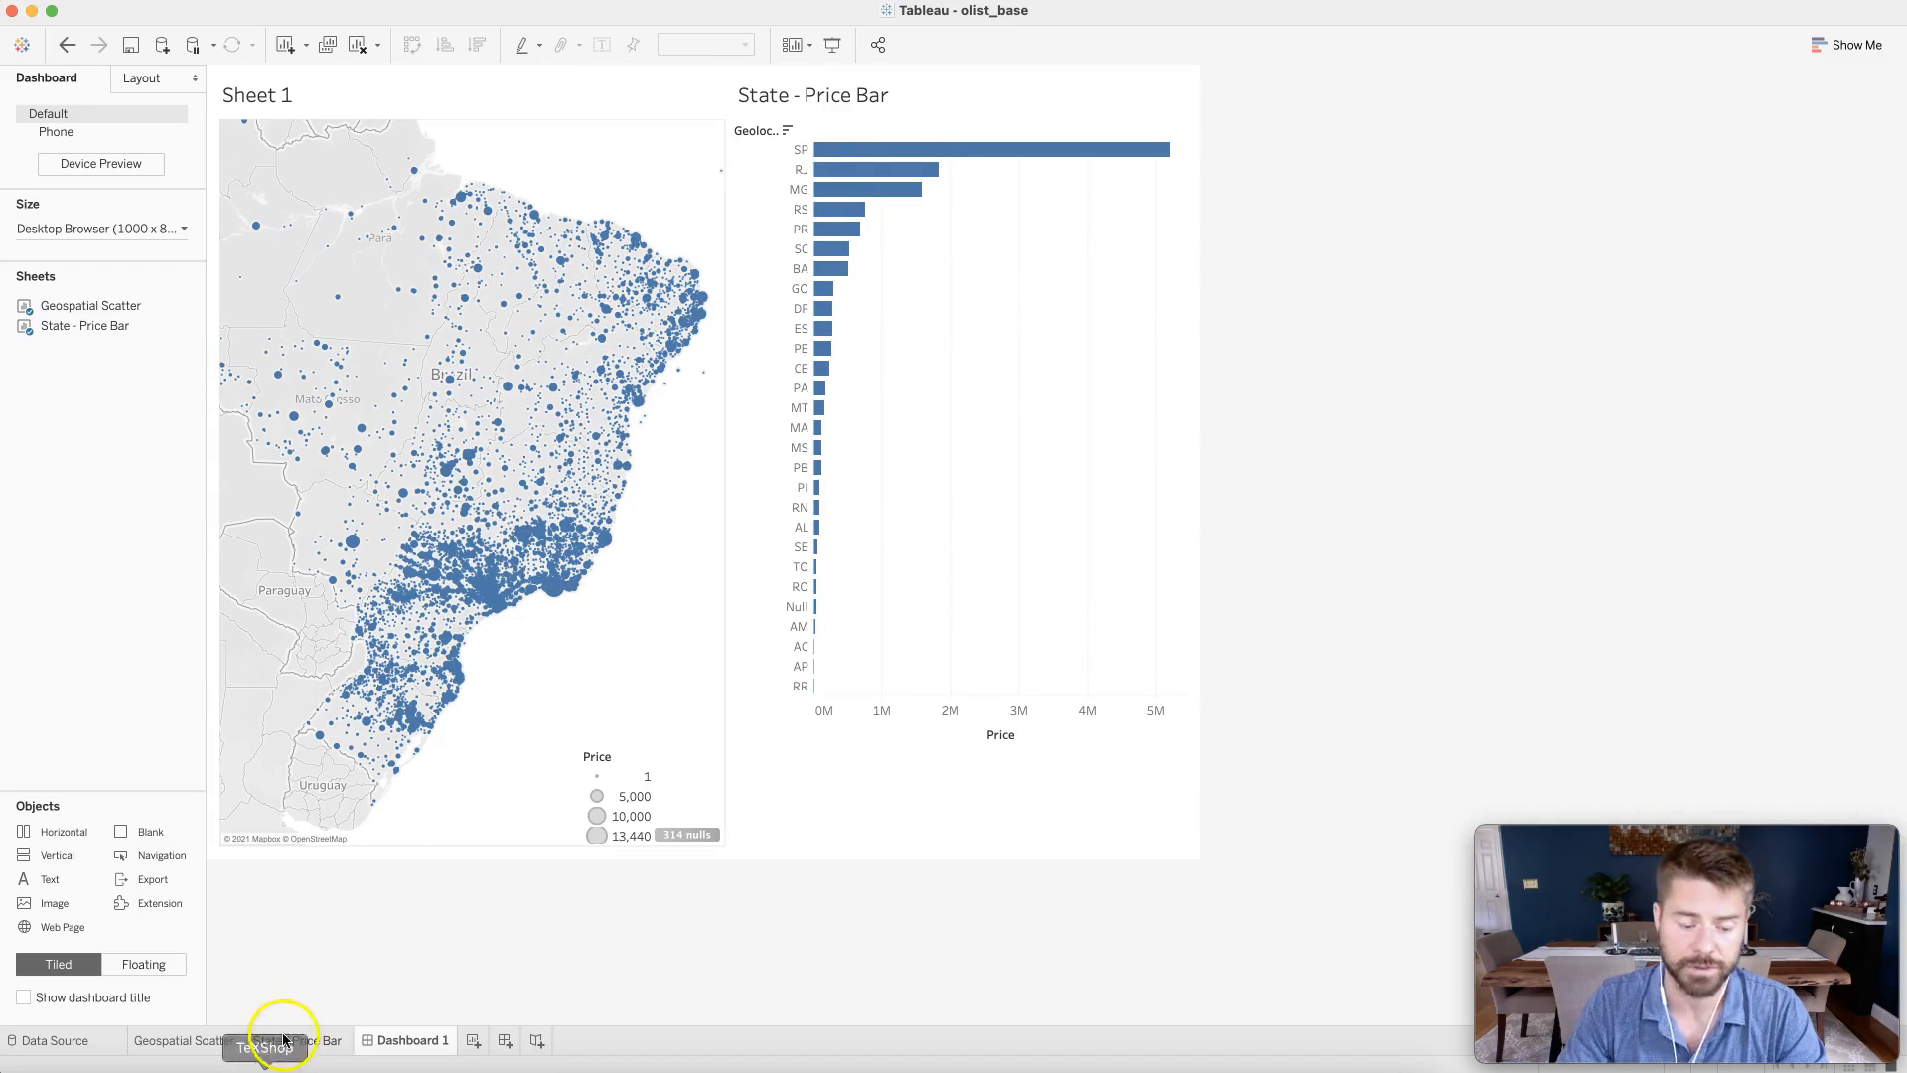
- Color the order marks on the Geospatial Scatter map by Customer State
left_click(212, 1041)
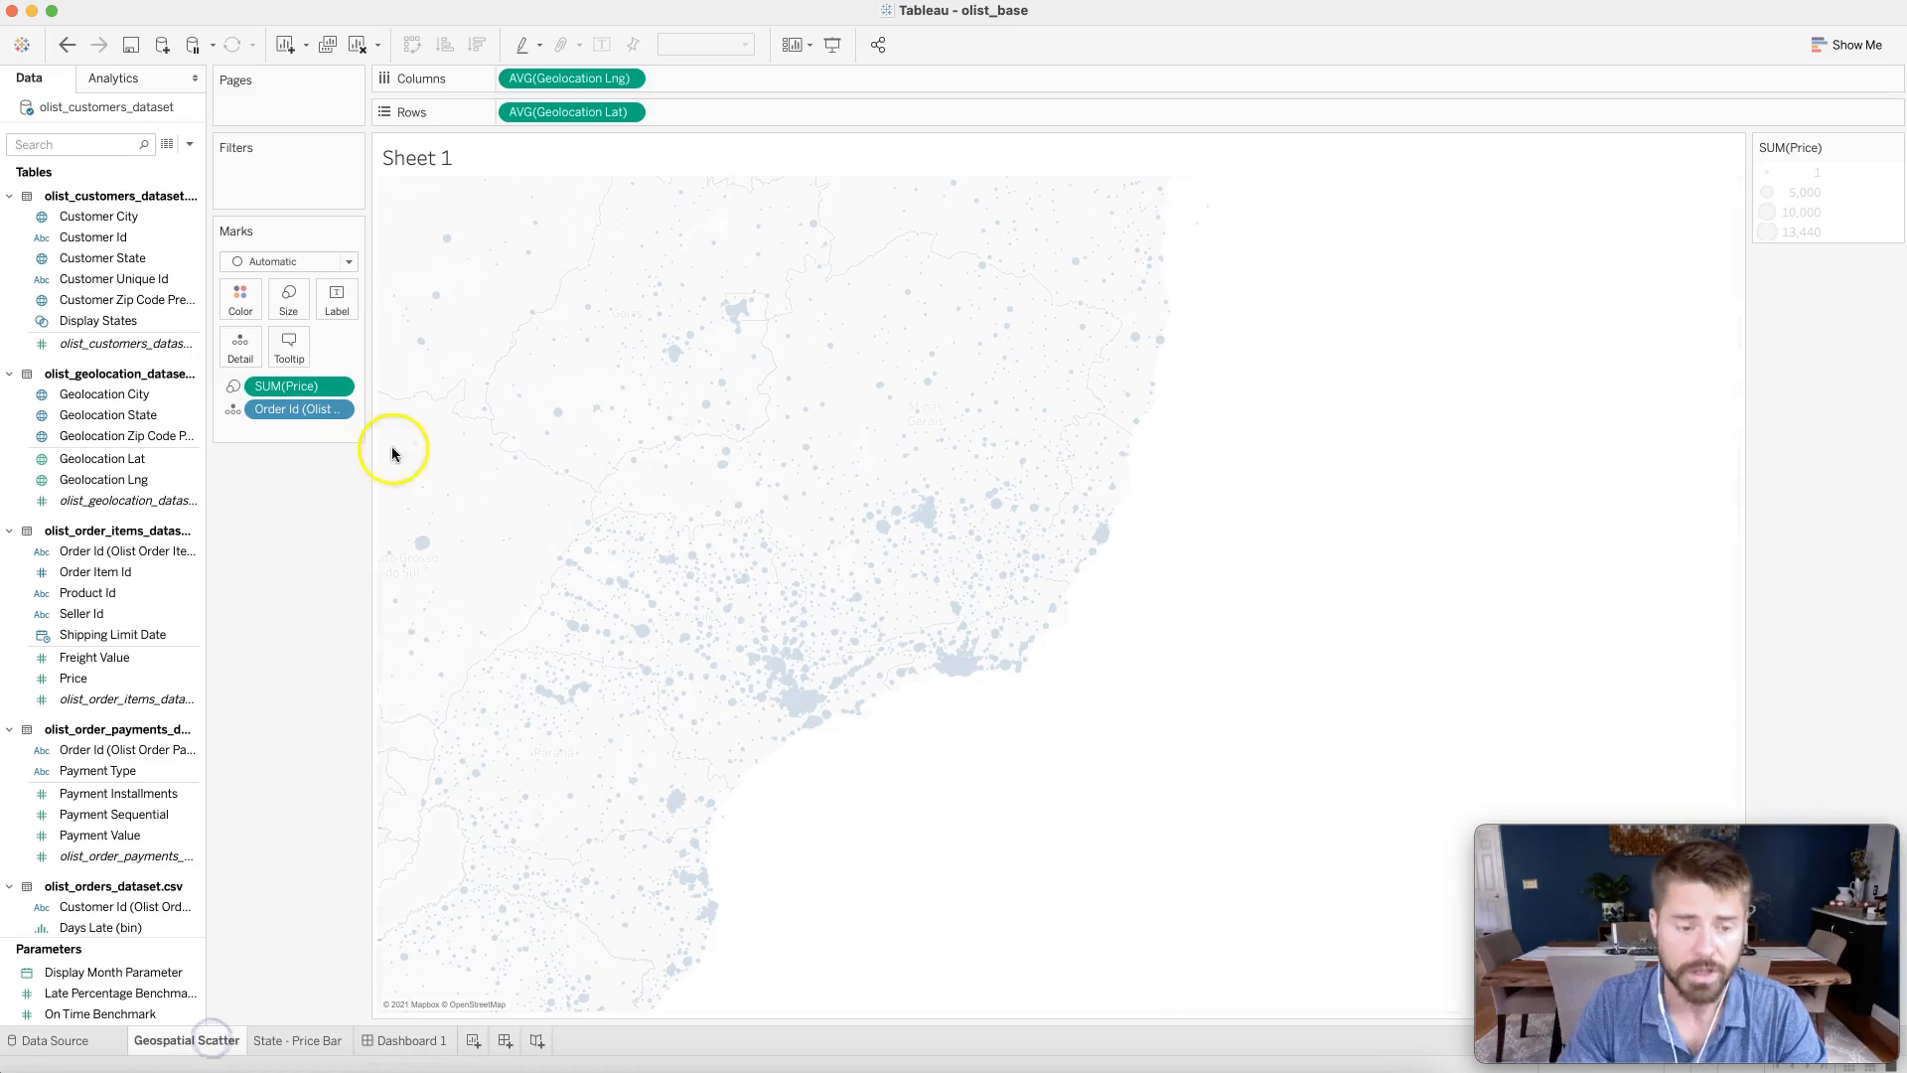
left_click(127, 259)
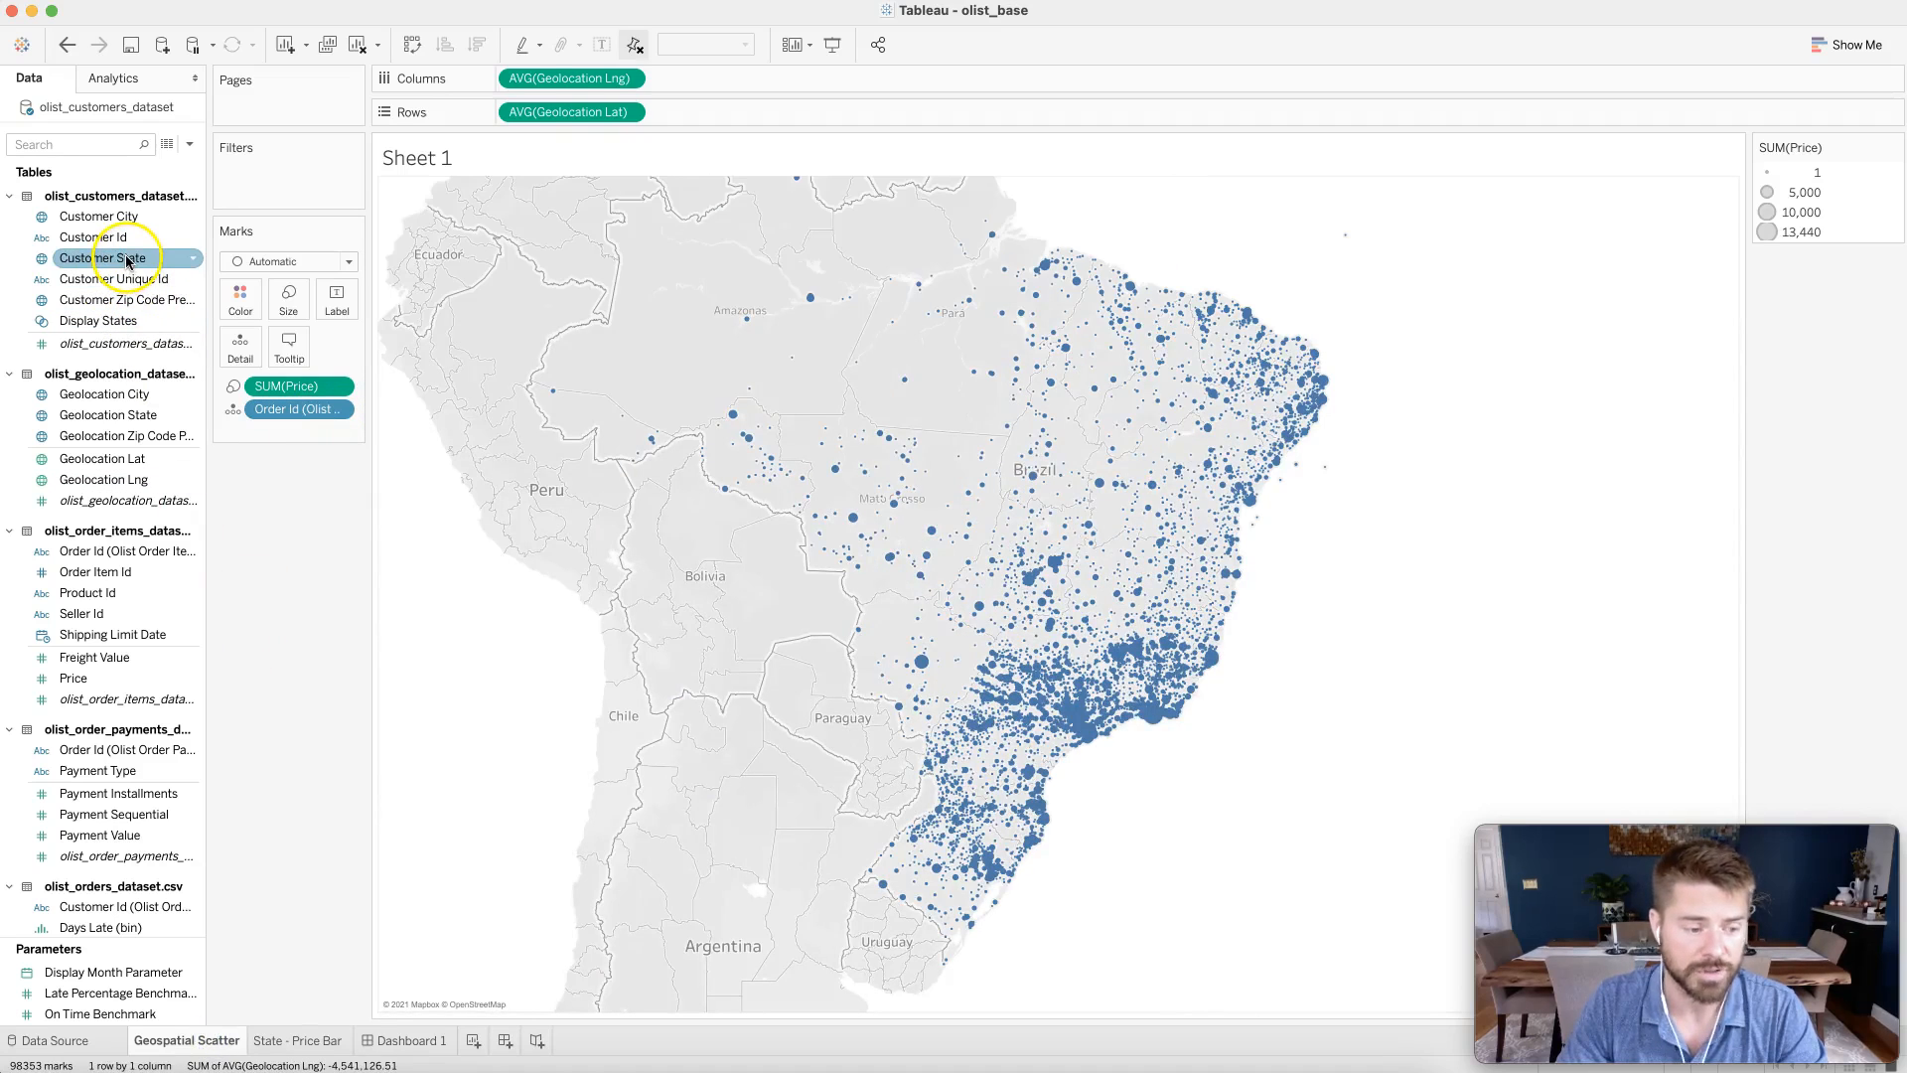
left_click_drag(127, 261, 241, 314)
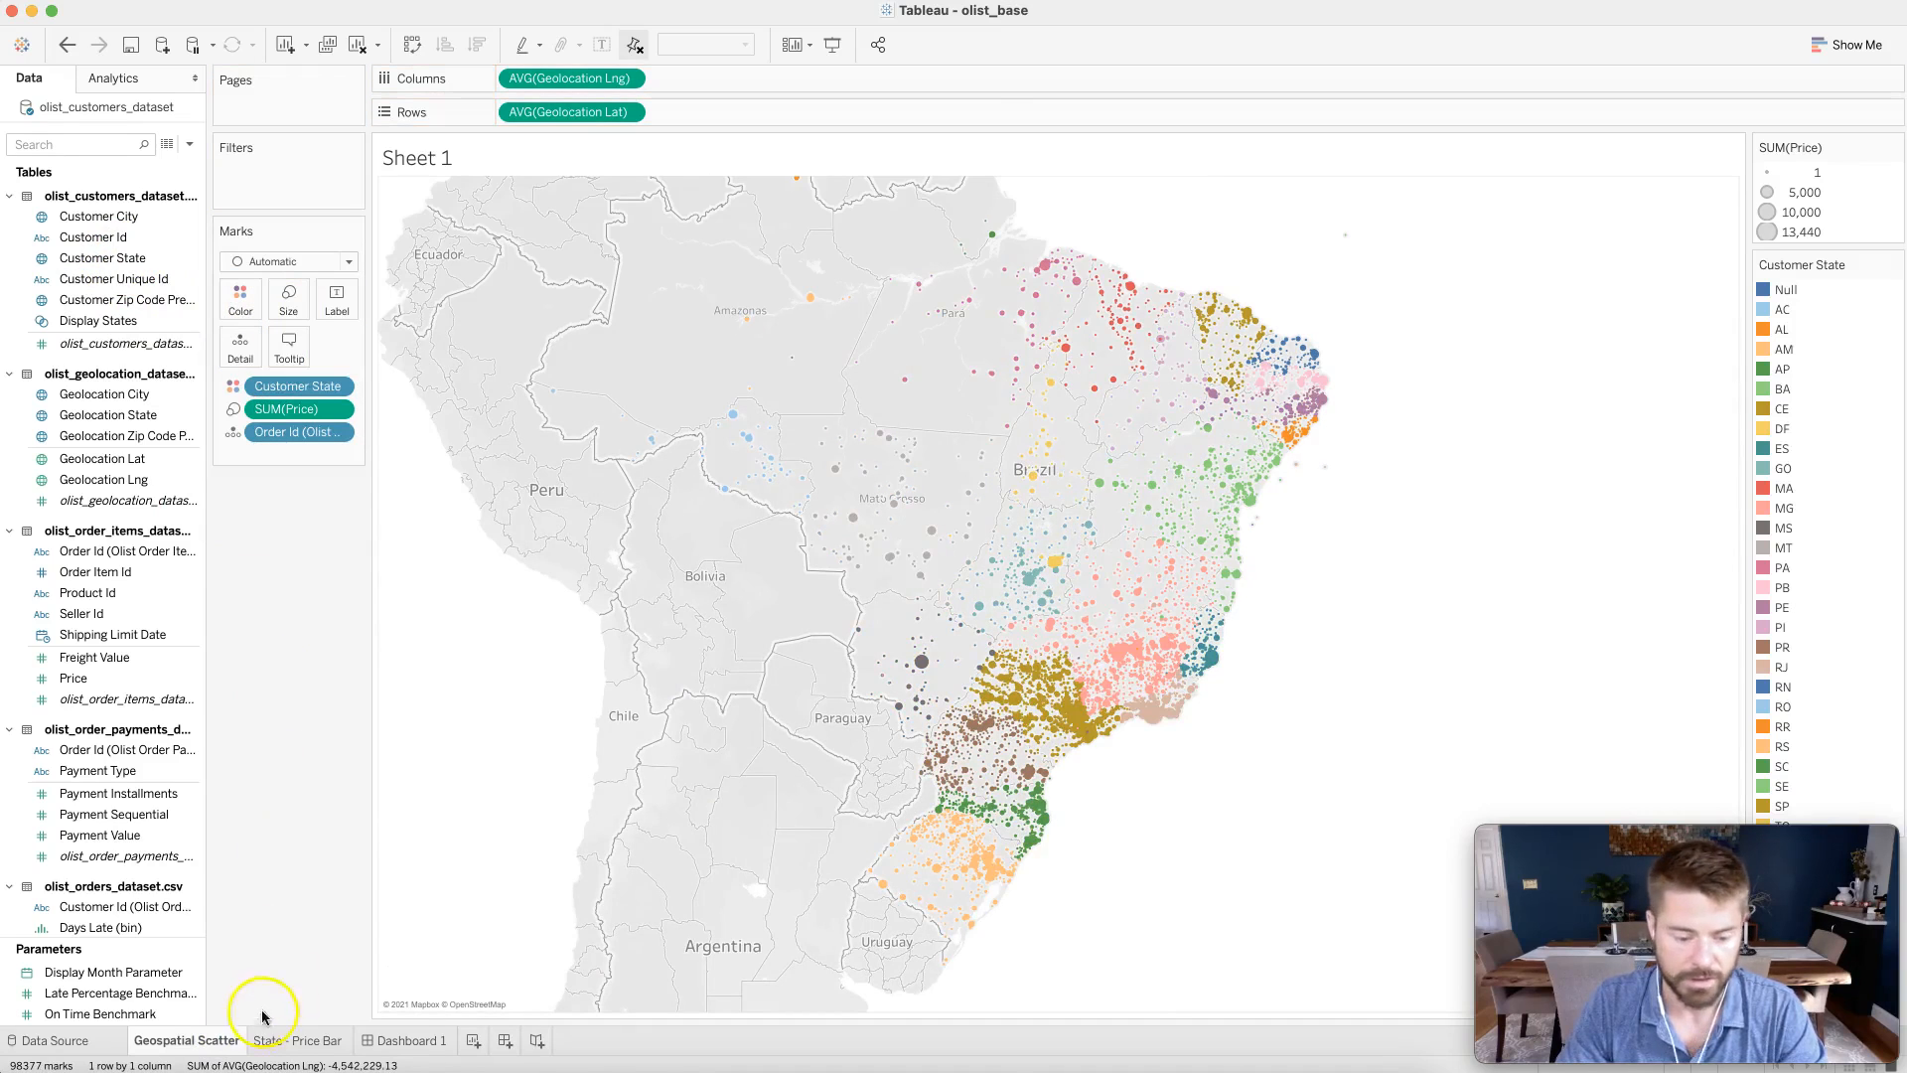
- Color the bars of the State - Price Bar sheet by Customer State and check the matching colors on Dashboard 1
left_click(270, 1040)
left_click(103, 260)
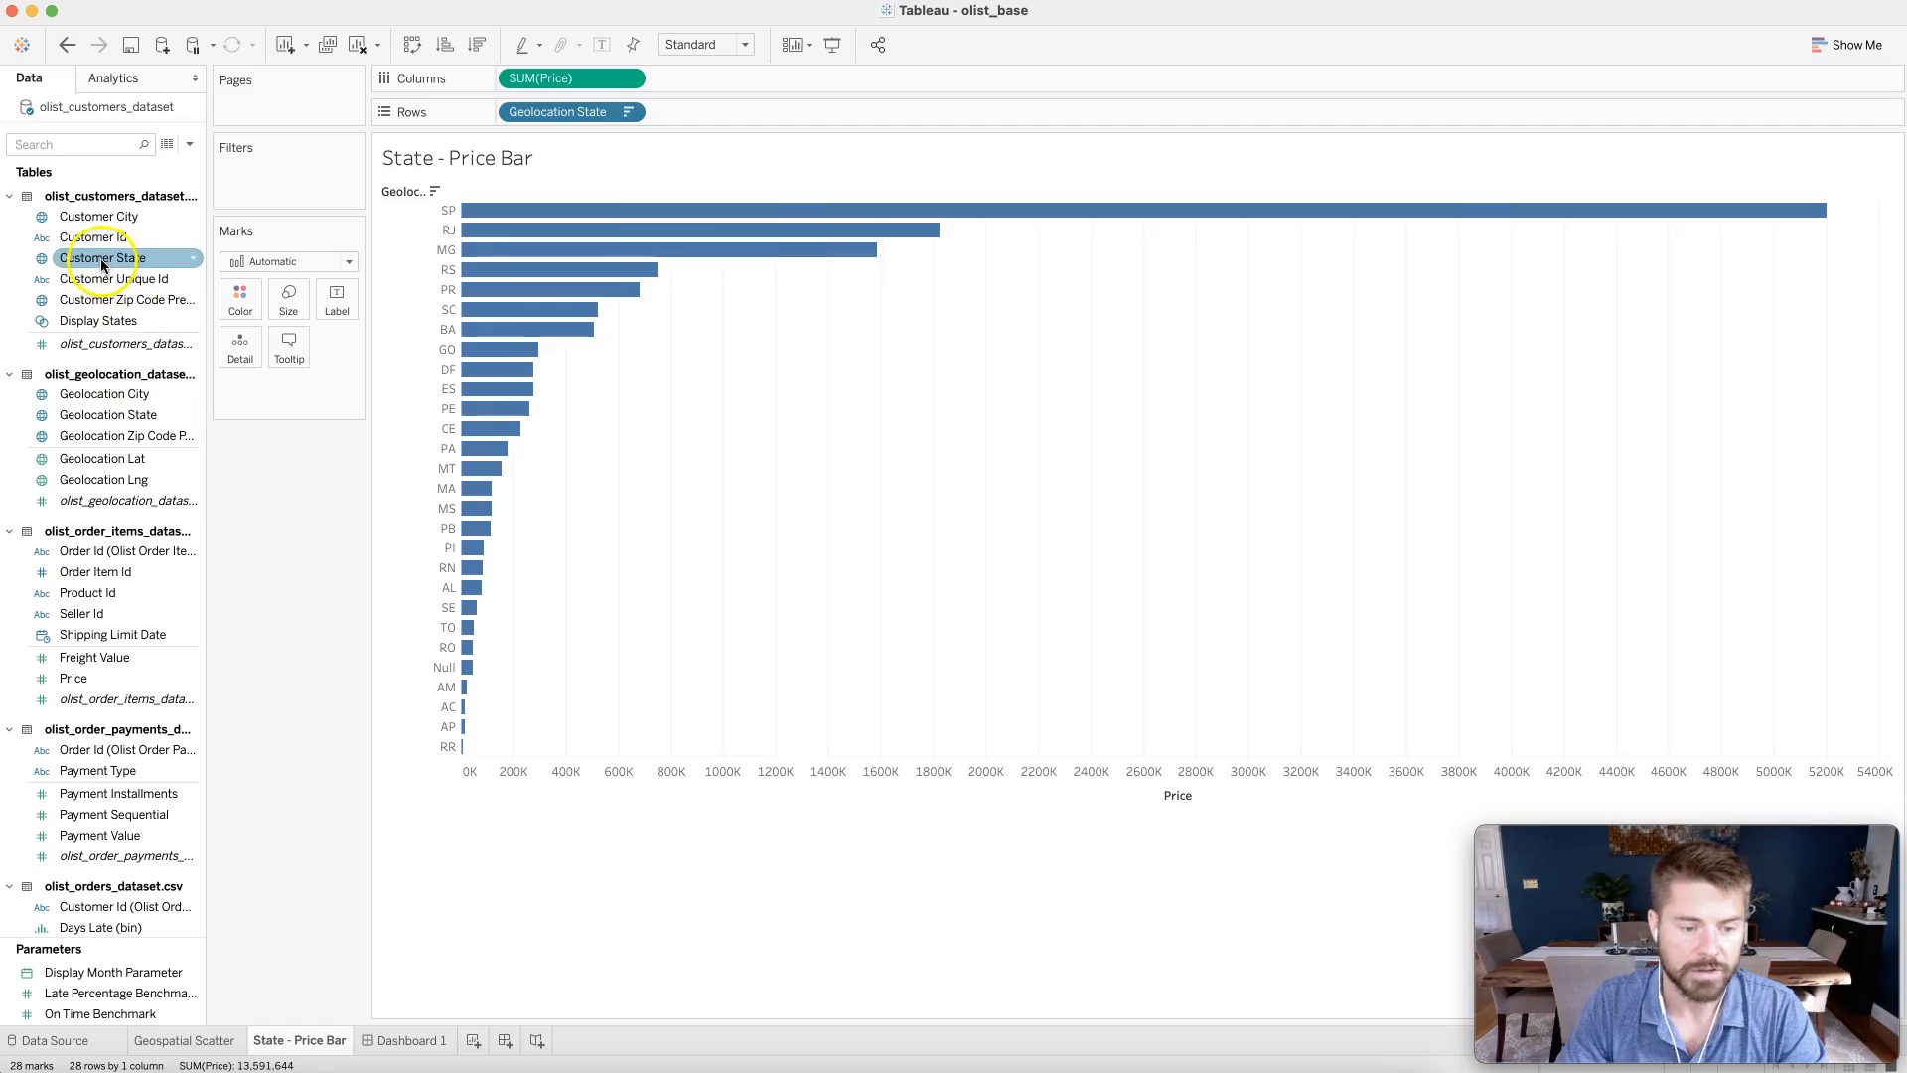
left_click_drag(91, 262, 234, 302)
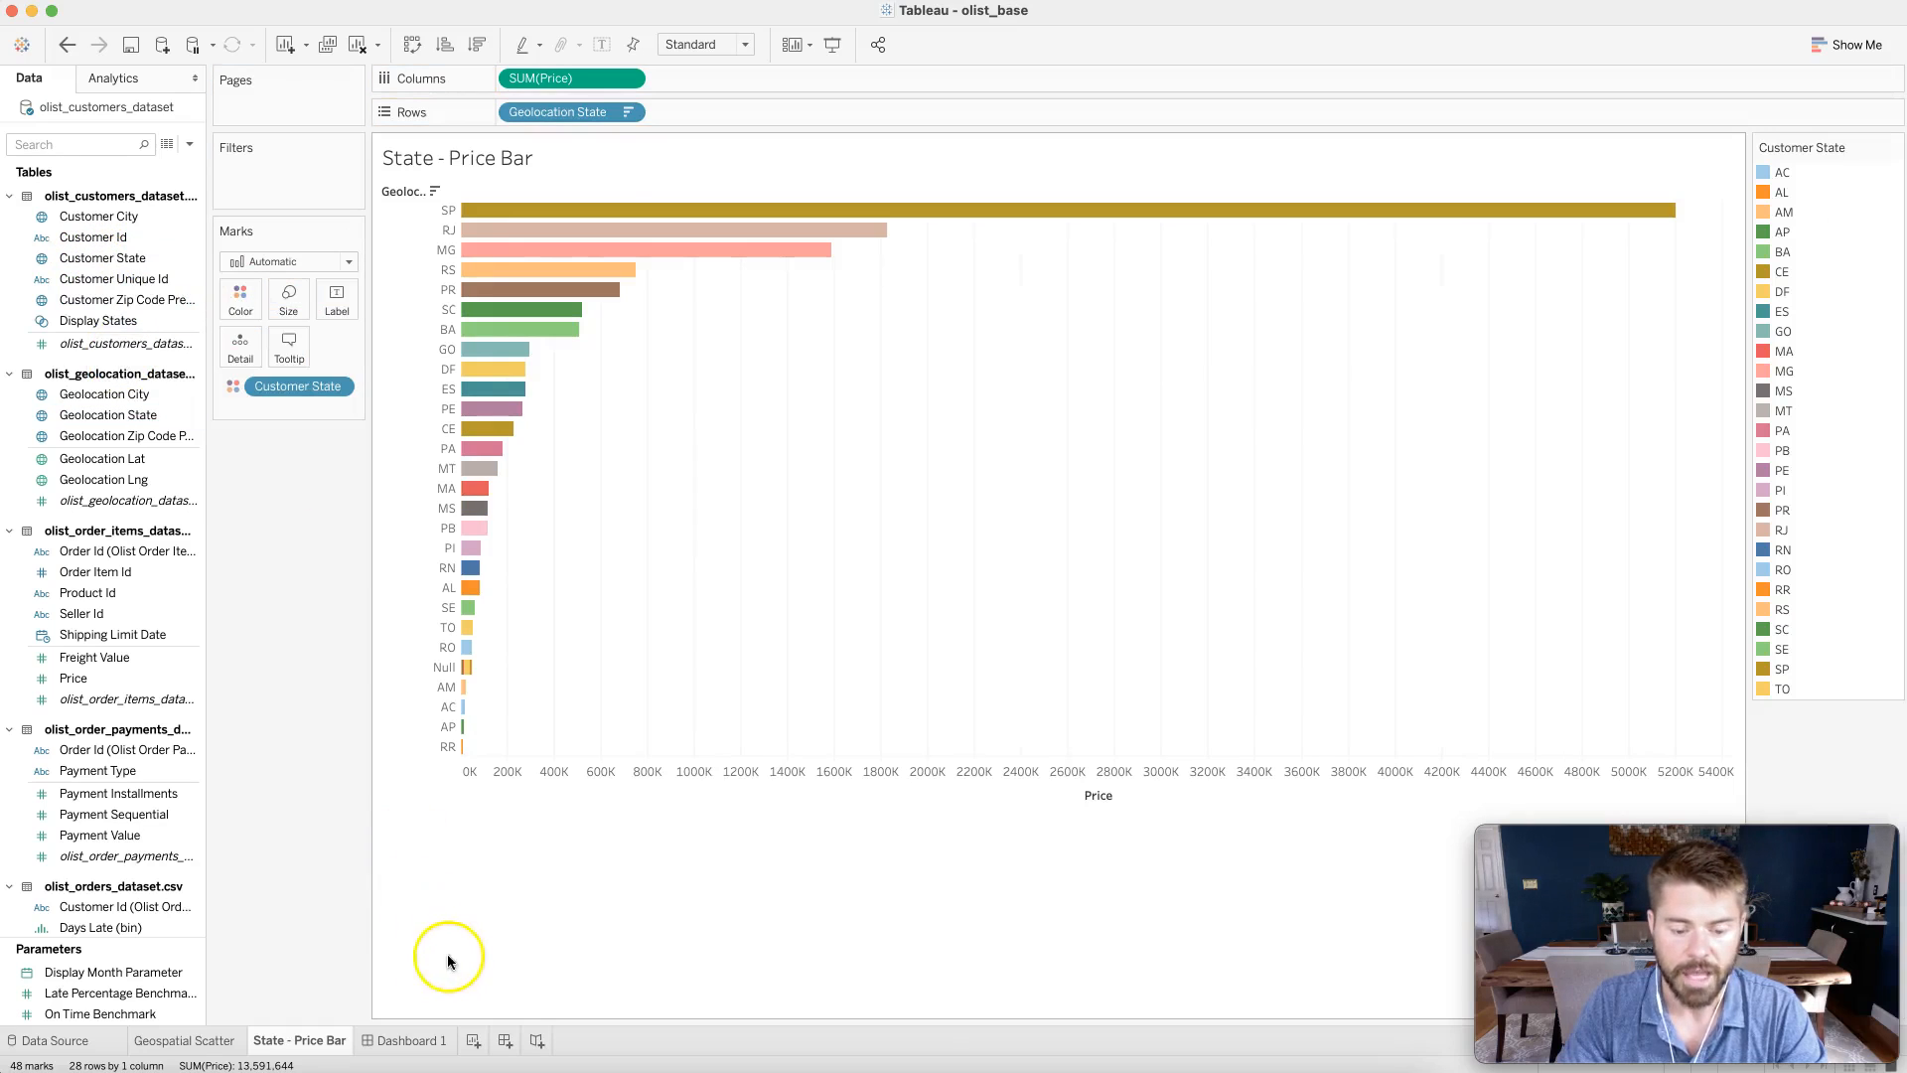
left_click(409, 1040)
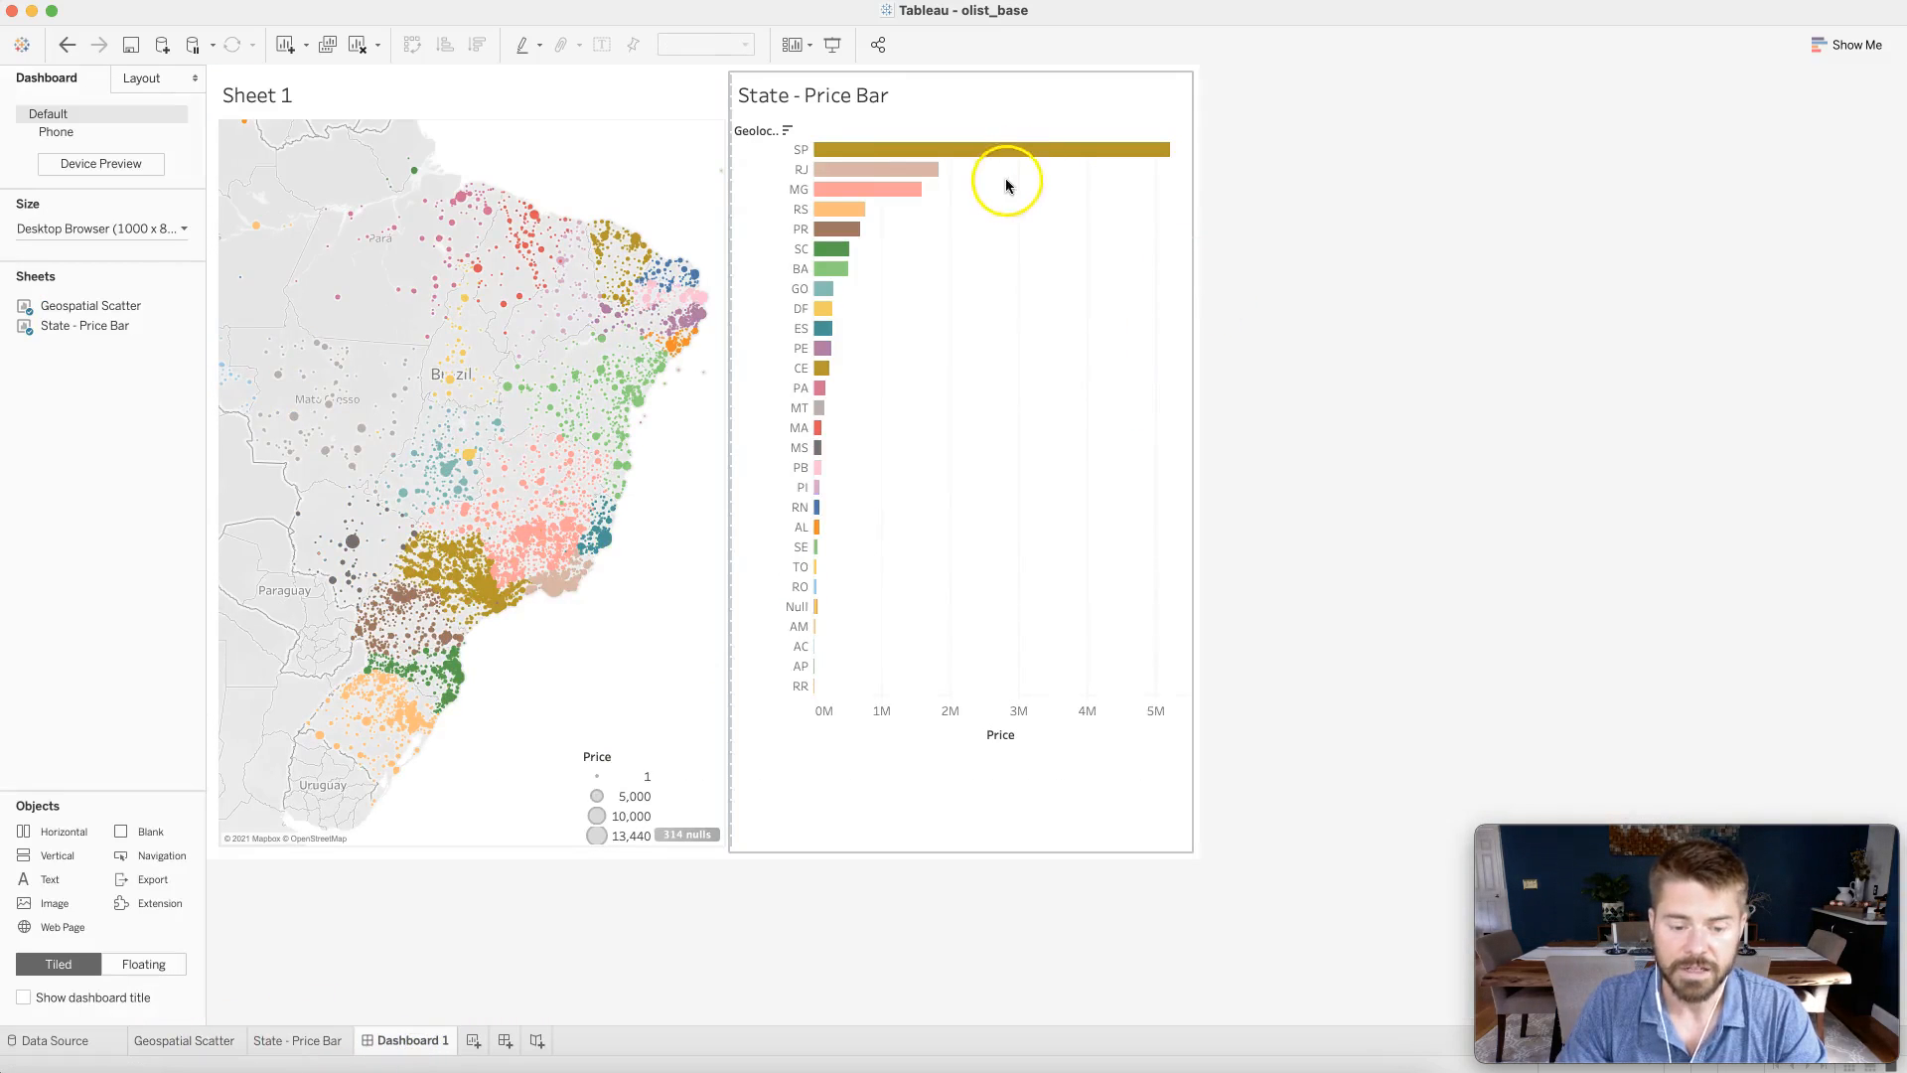
mouse_move(985, 154)
mouse_move(941, 177)
mouse_move(849, 156)
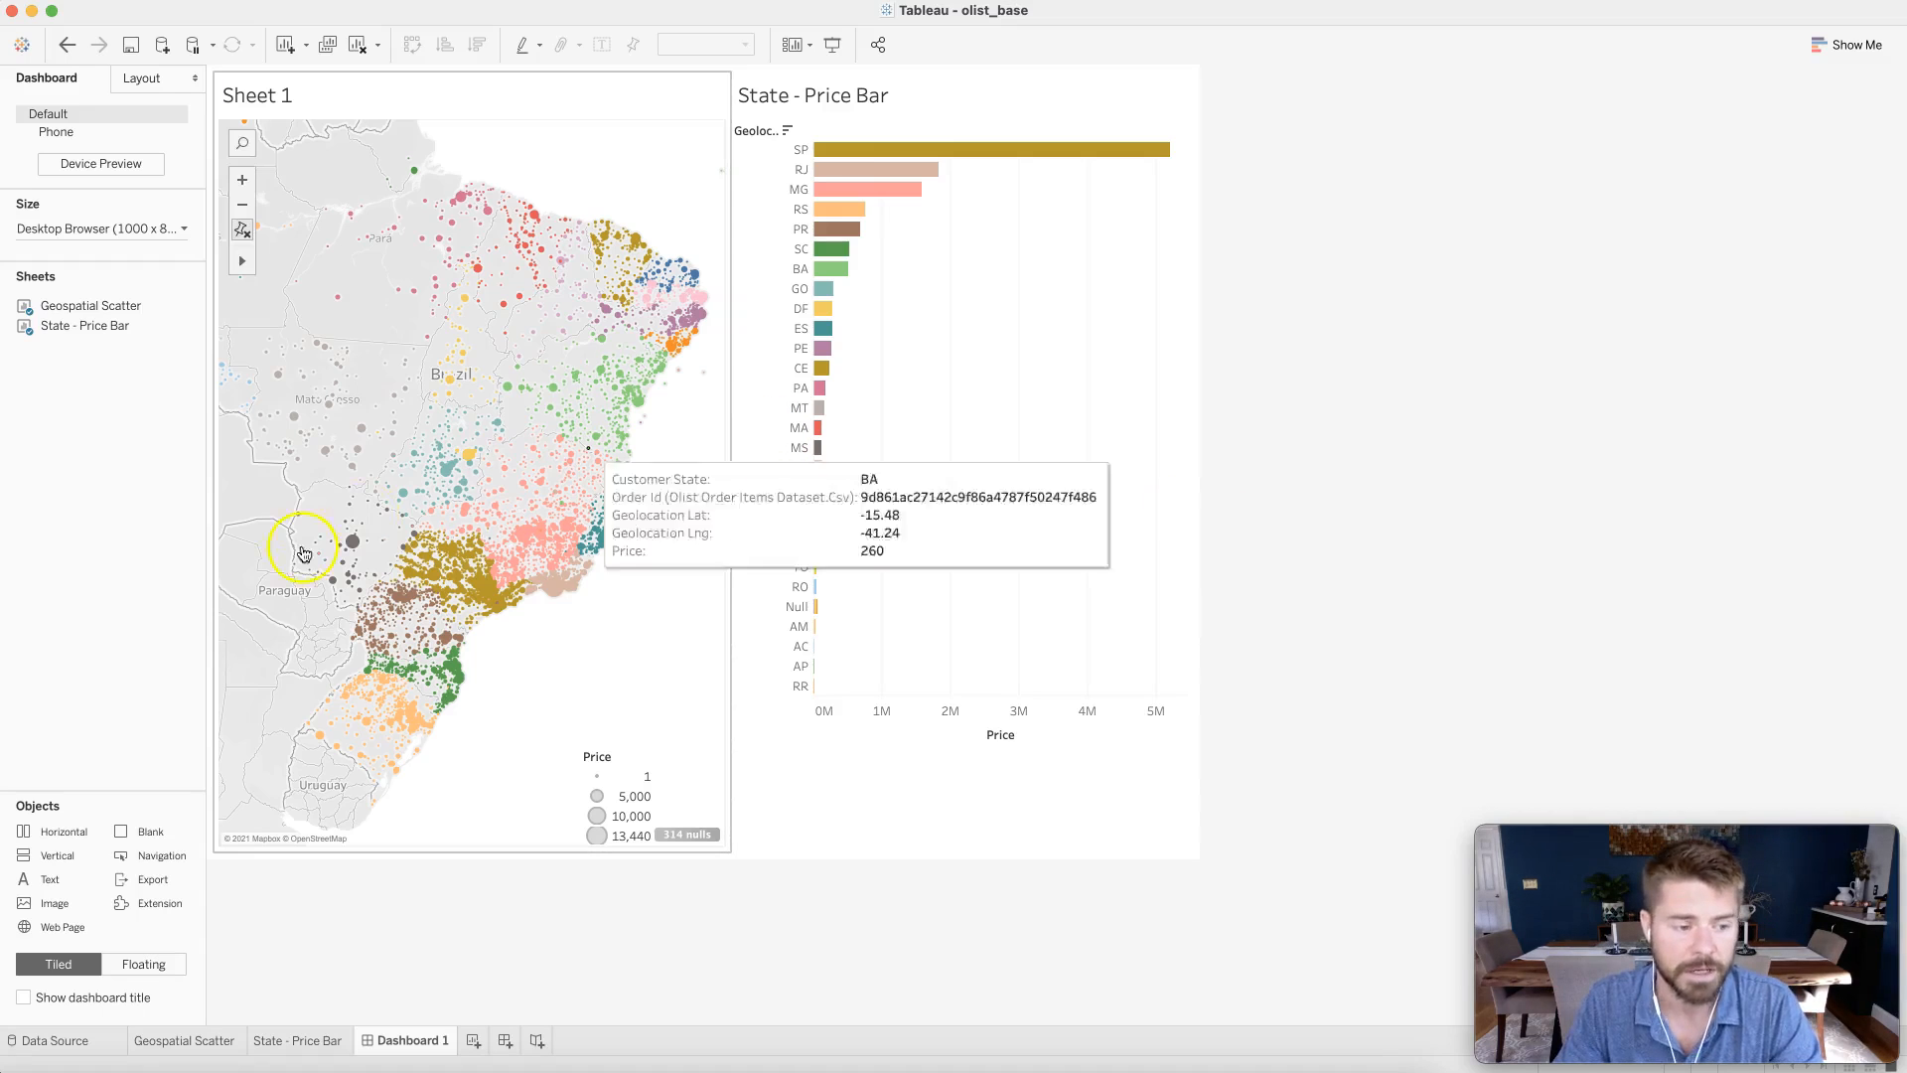
- Hide the Sheet 1 title above the map on the dashboard
left_click(260, 97)
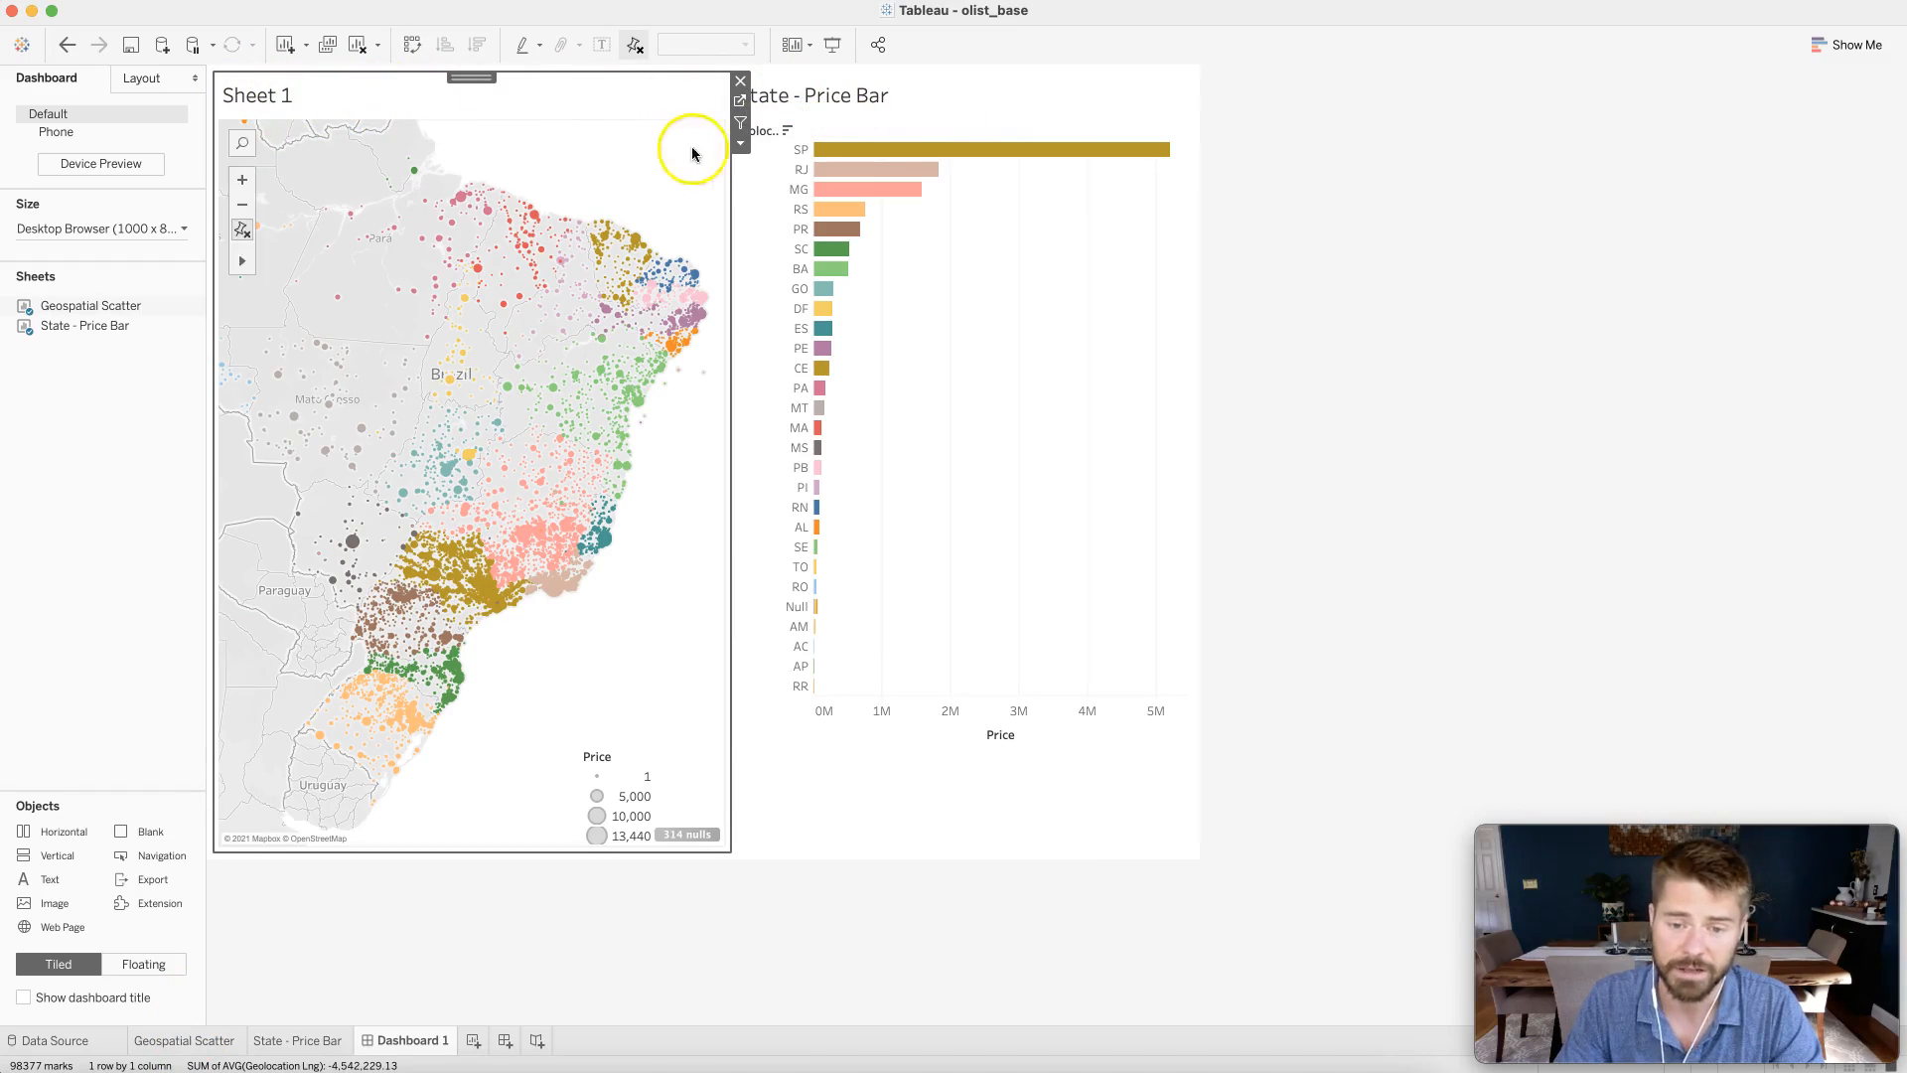
left_click(739, 144)
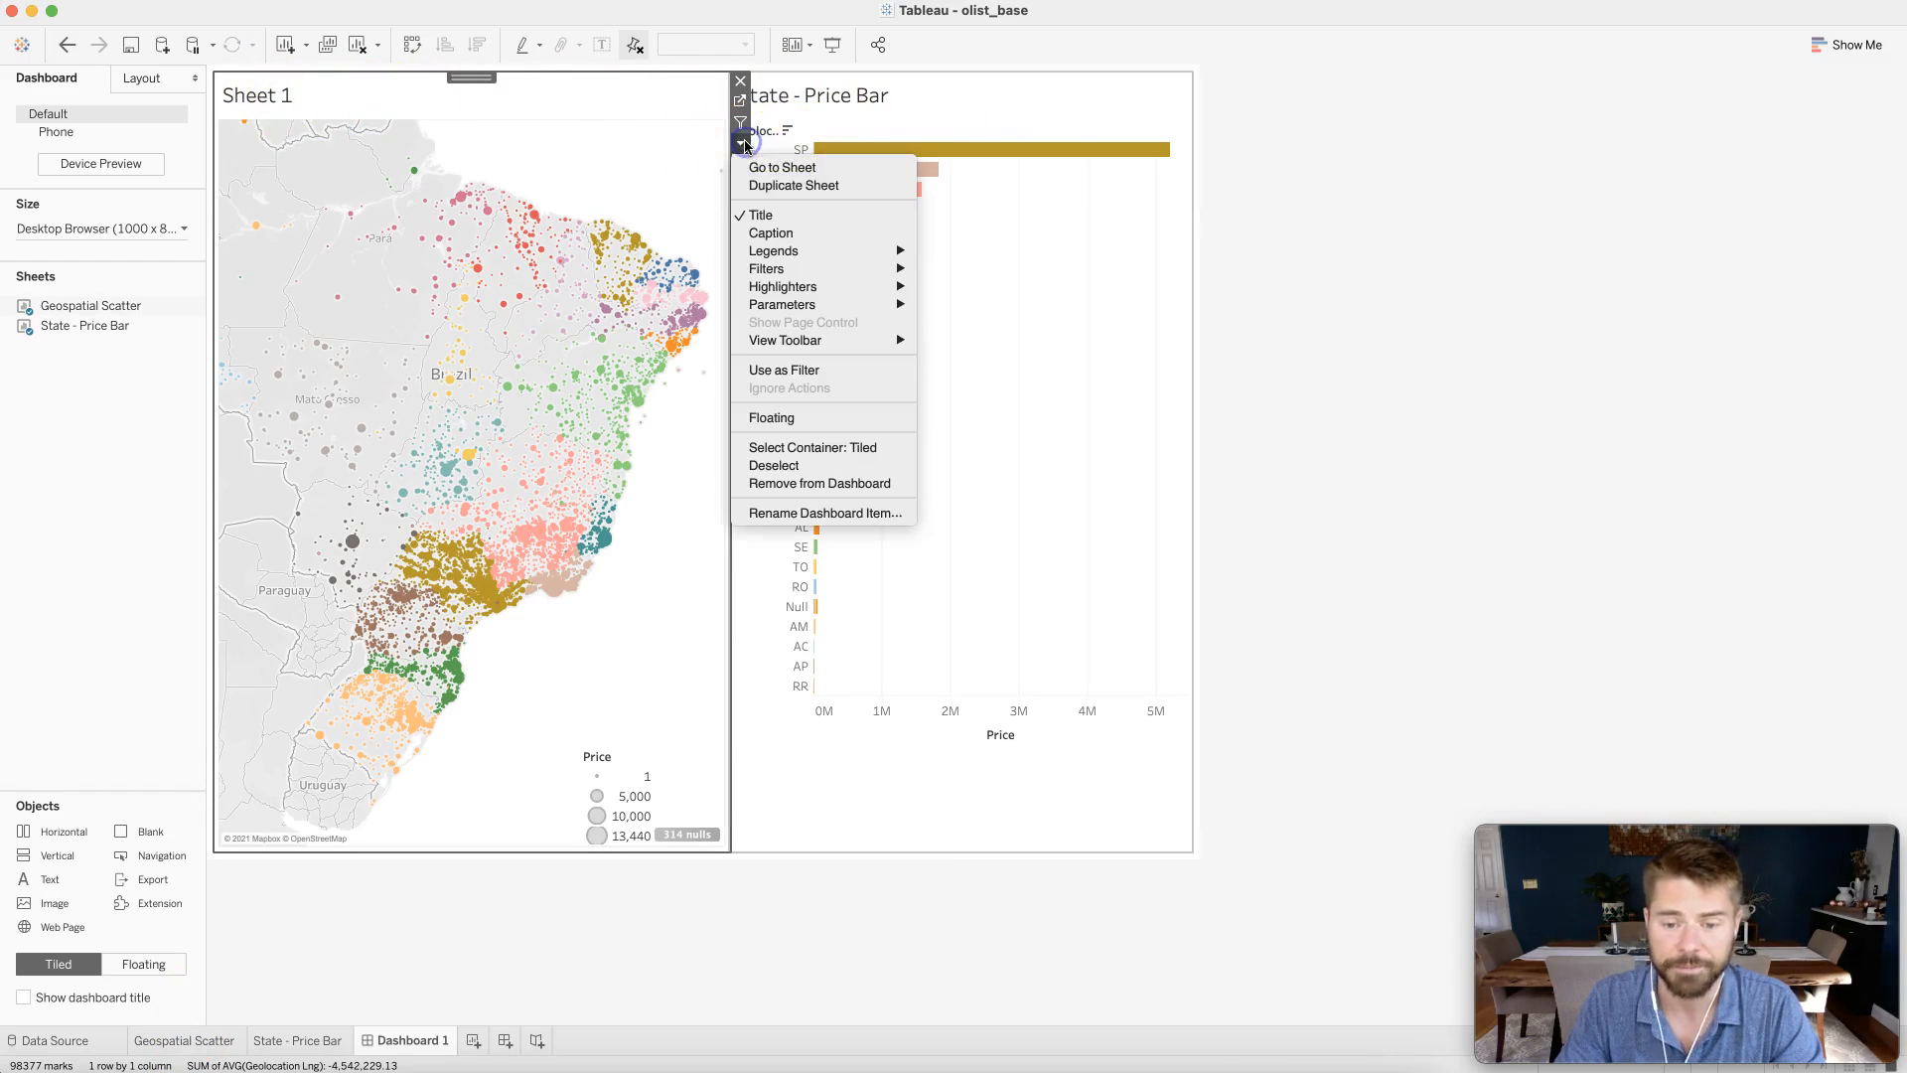
left_click(766, 213)
- Hide the State - Price Bar title above the bar chart on the dashboard
left_click(854, 95)
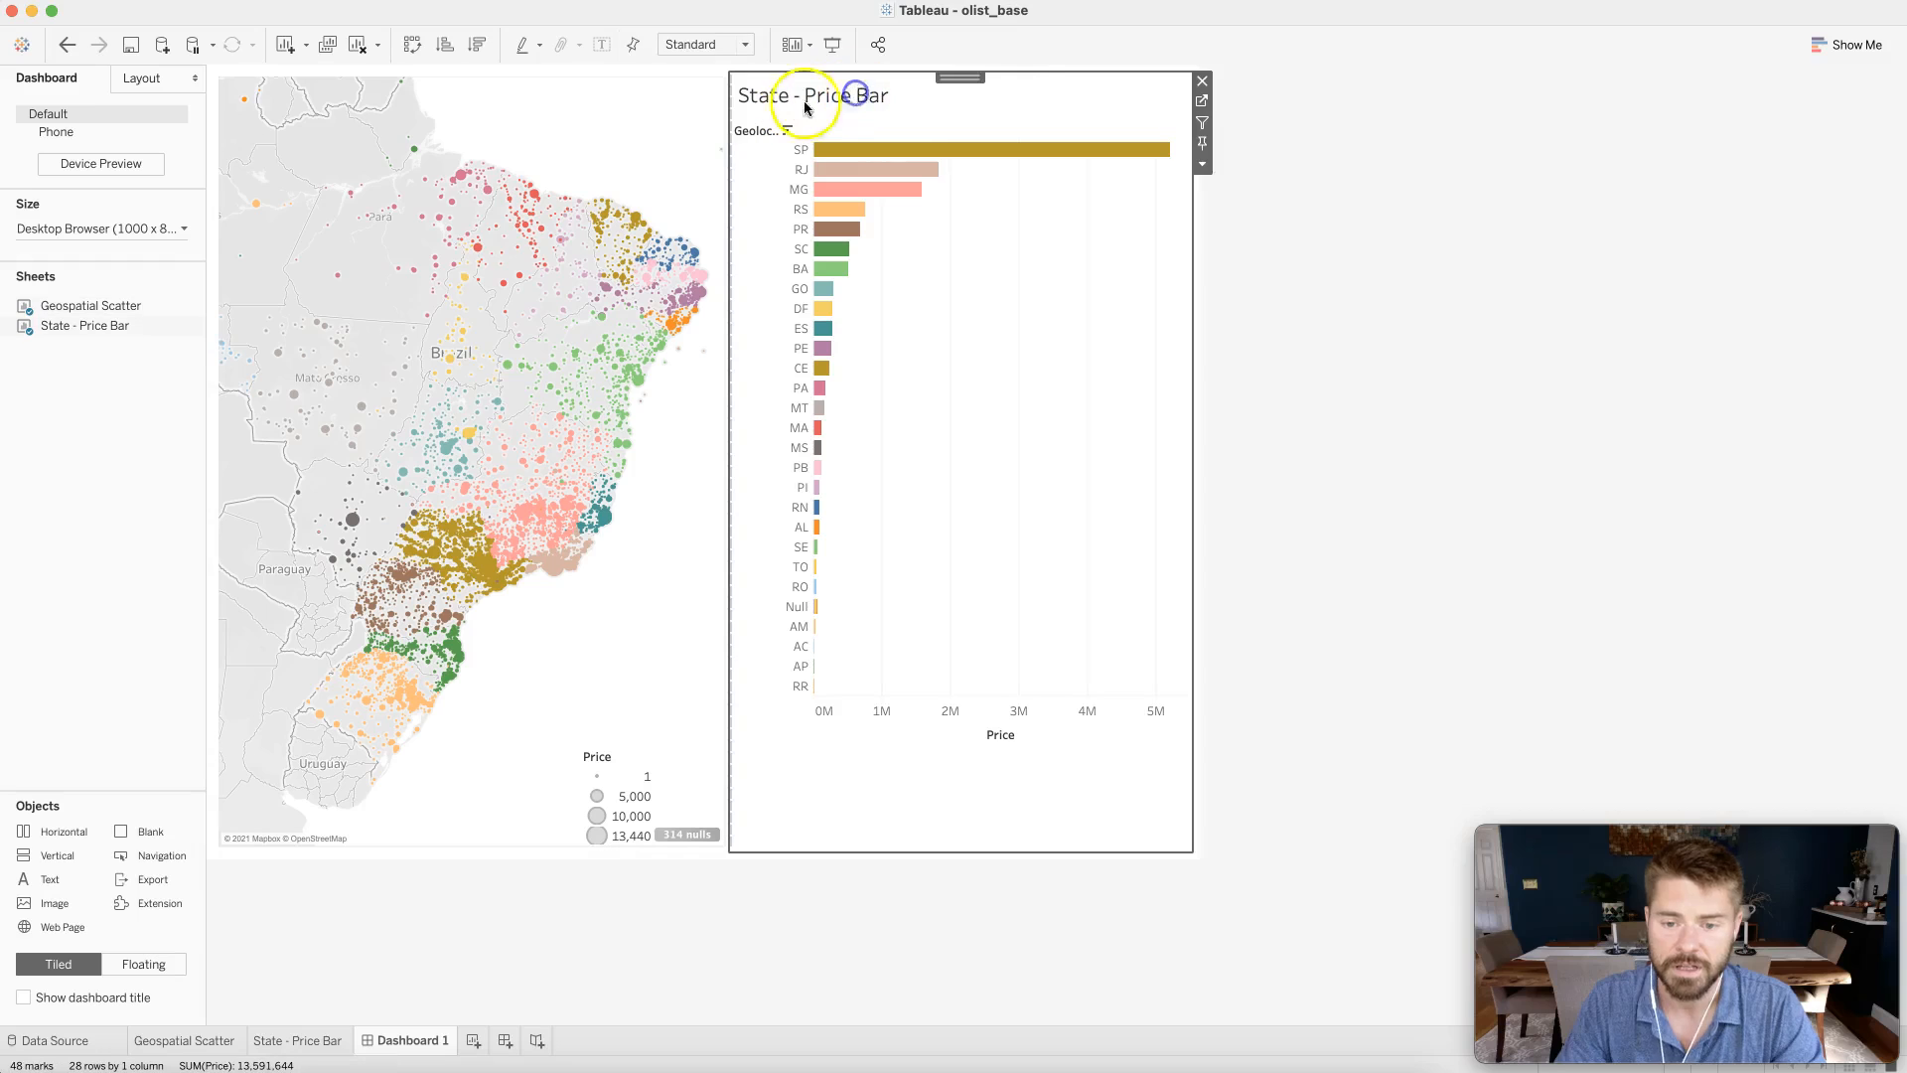
left_click(1201, 164)
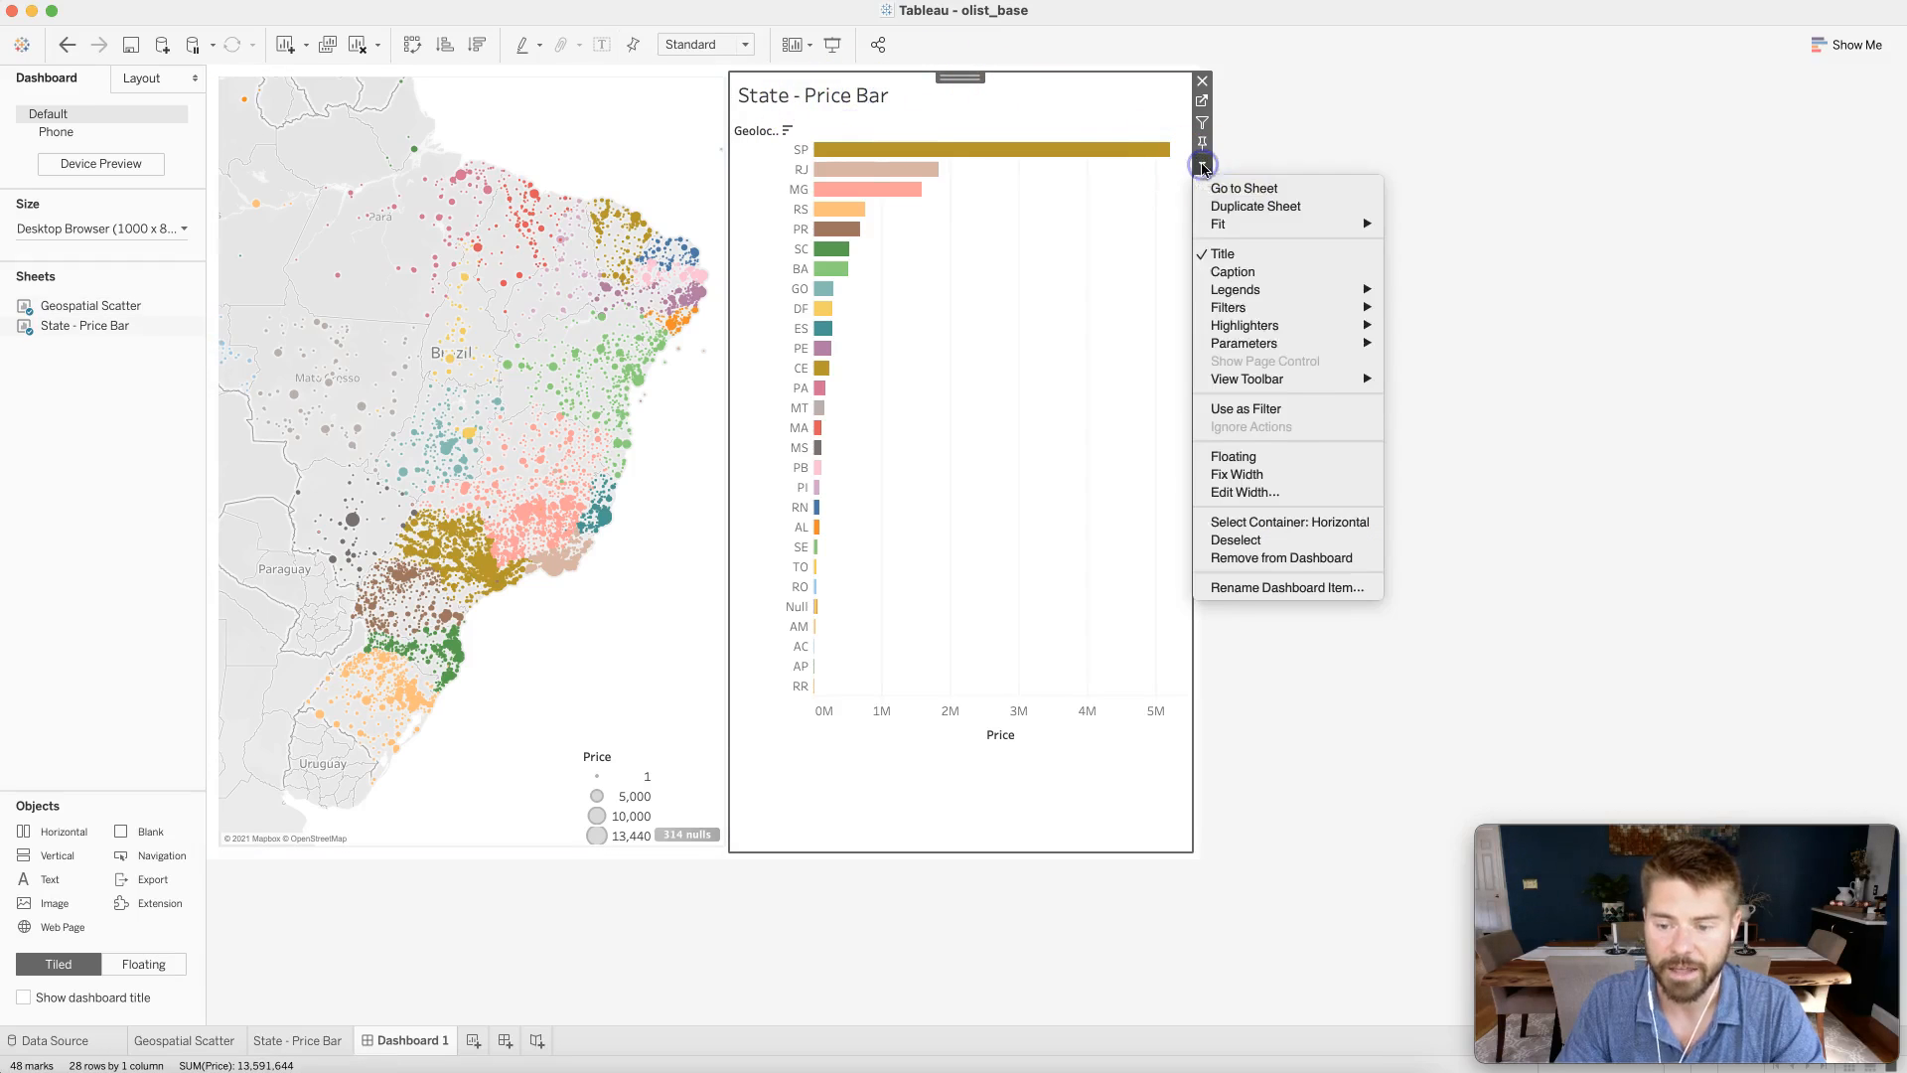
mouse_move(1211, 347)
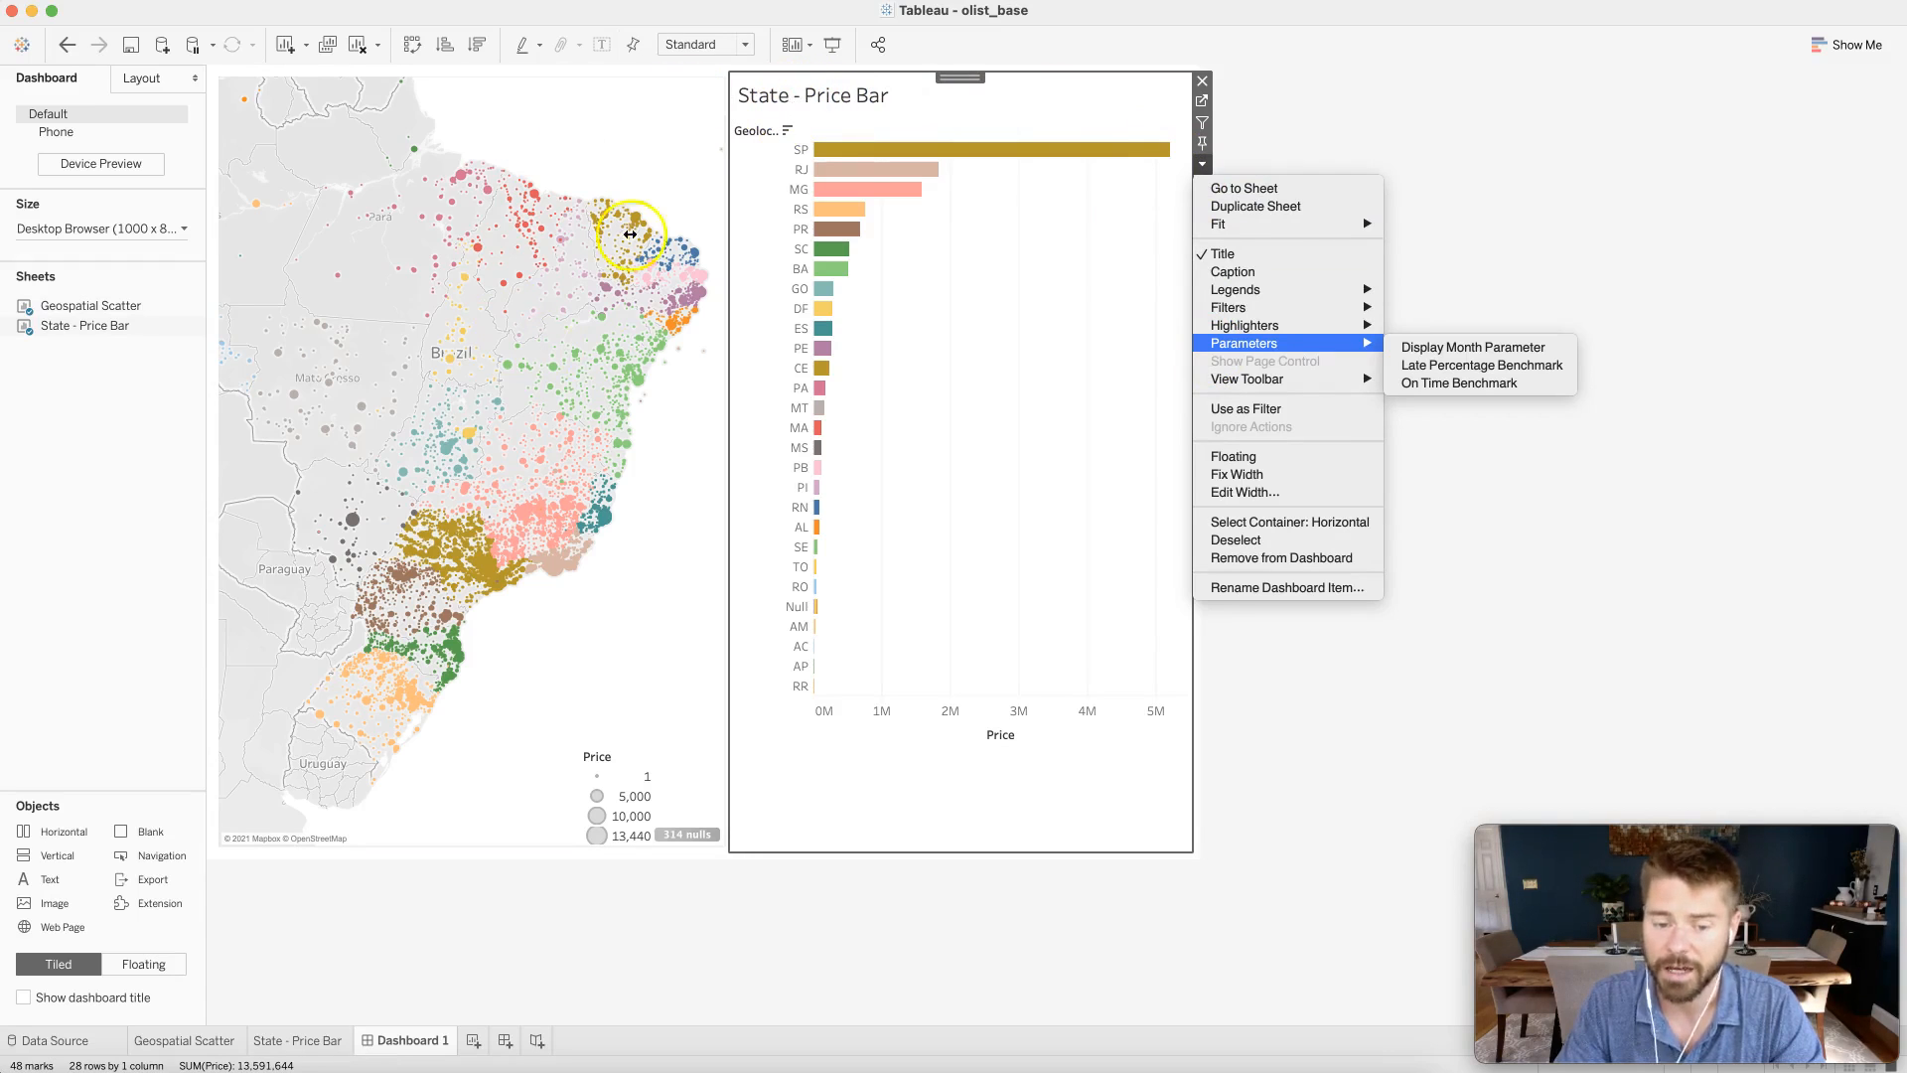
left_click(643, 479)
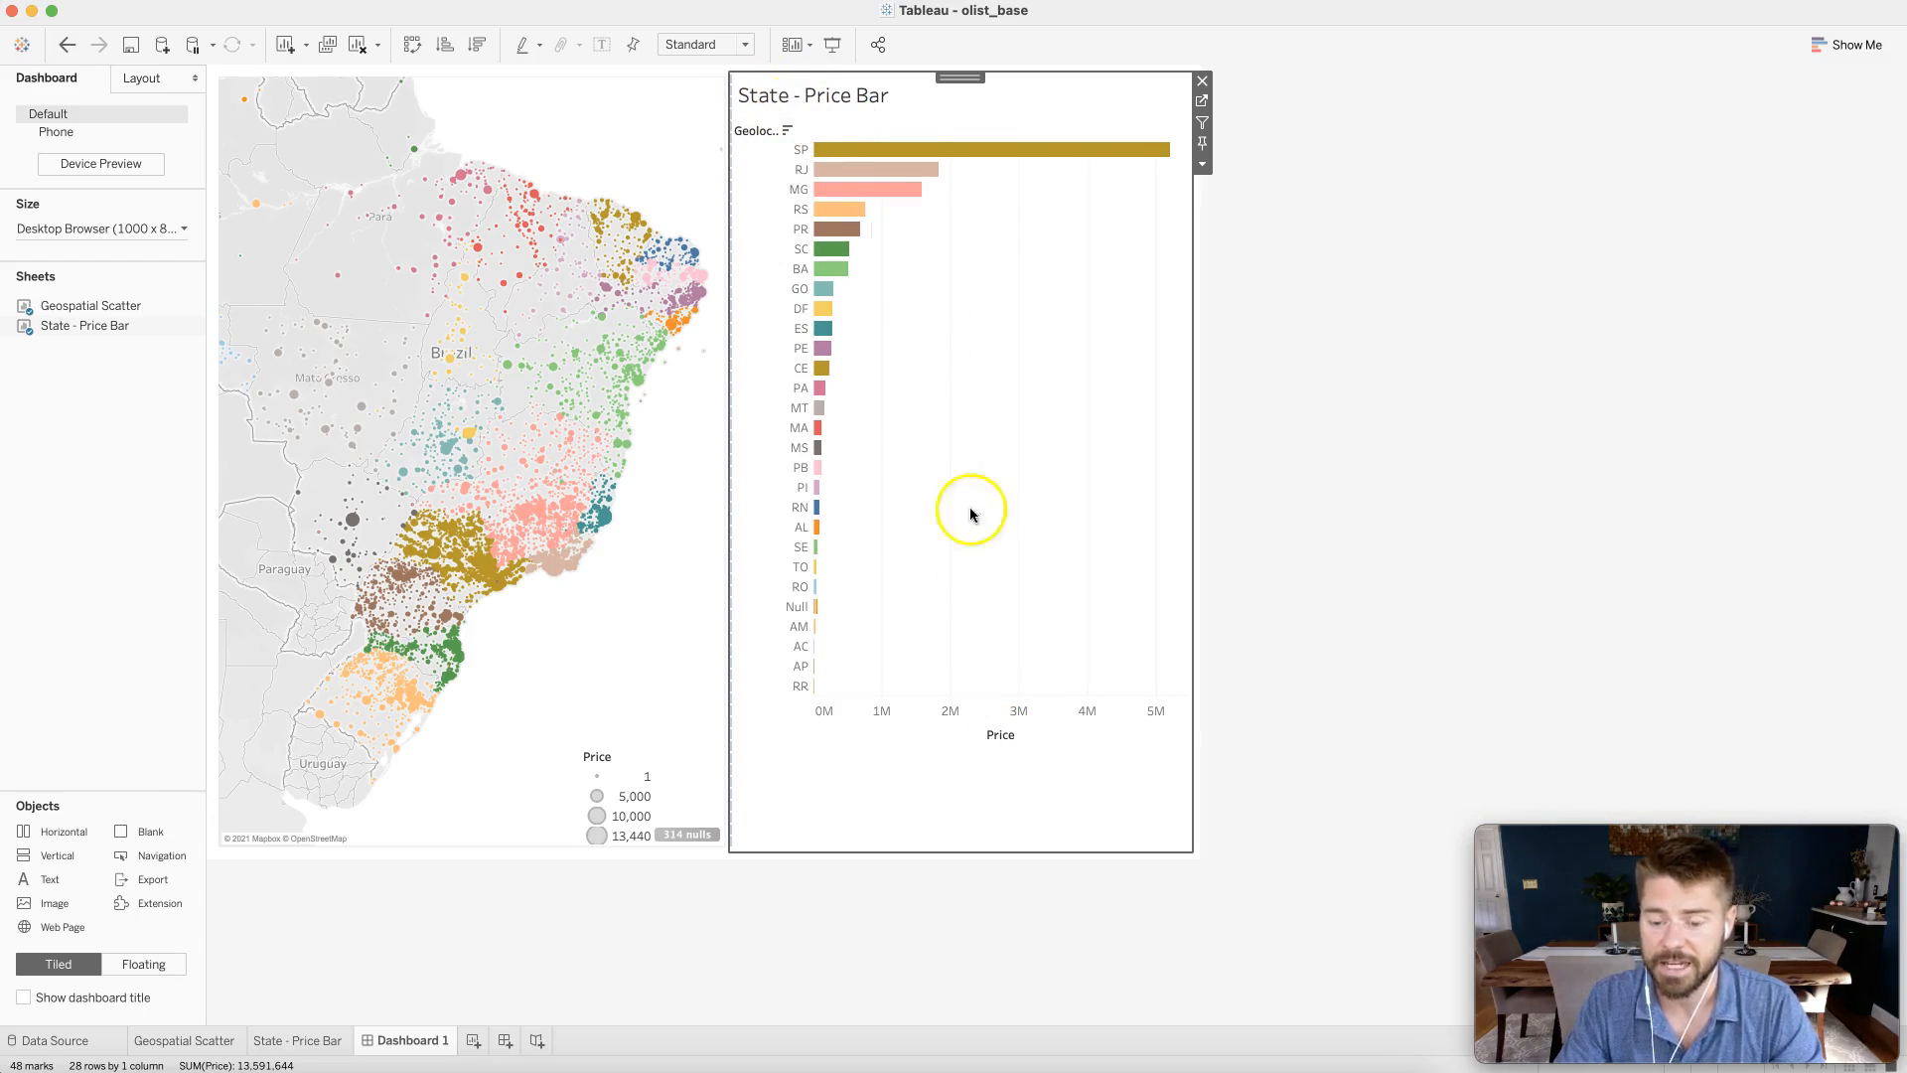
left_click(1202, 164)
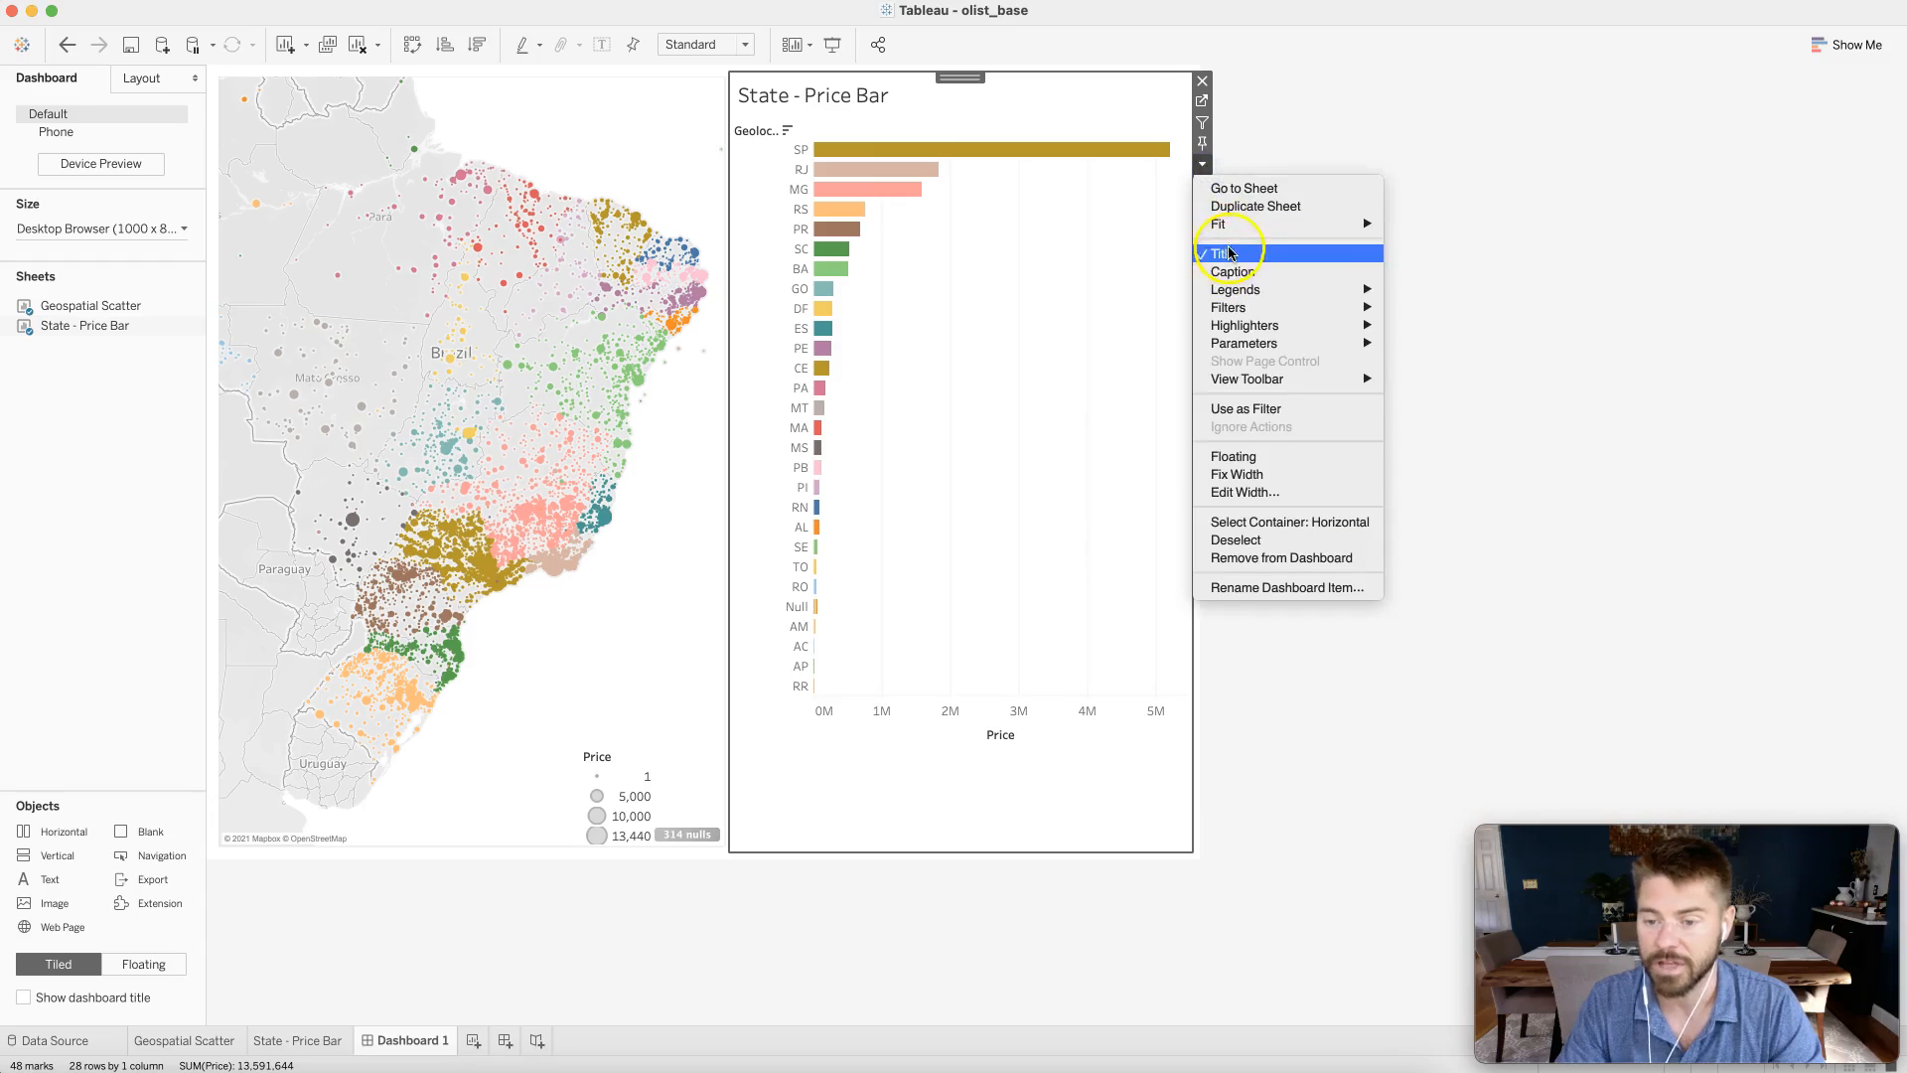
left_click(1229, 252)
left_click(1352, 340)
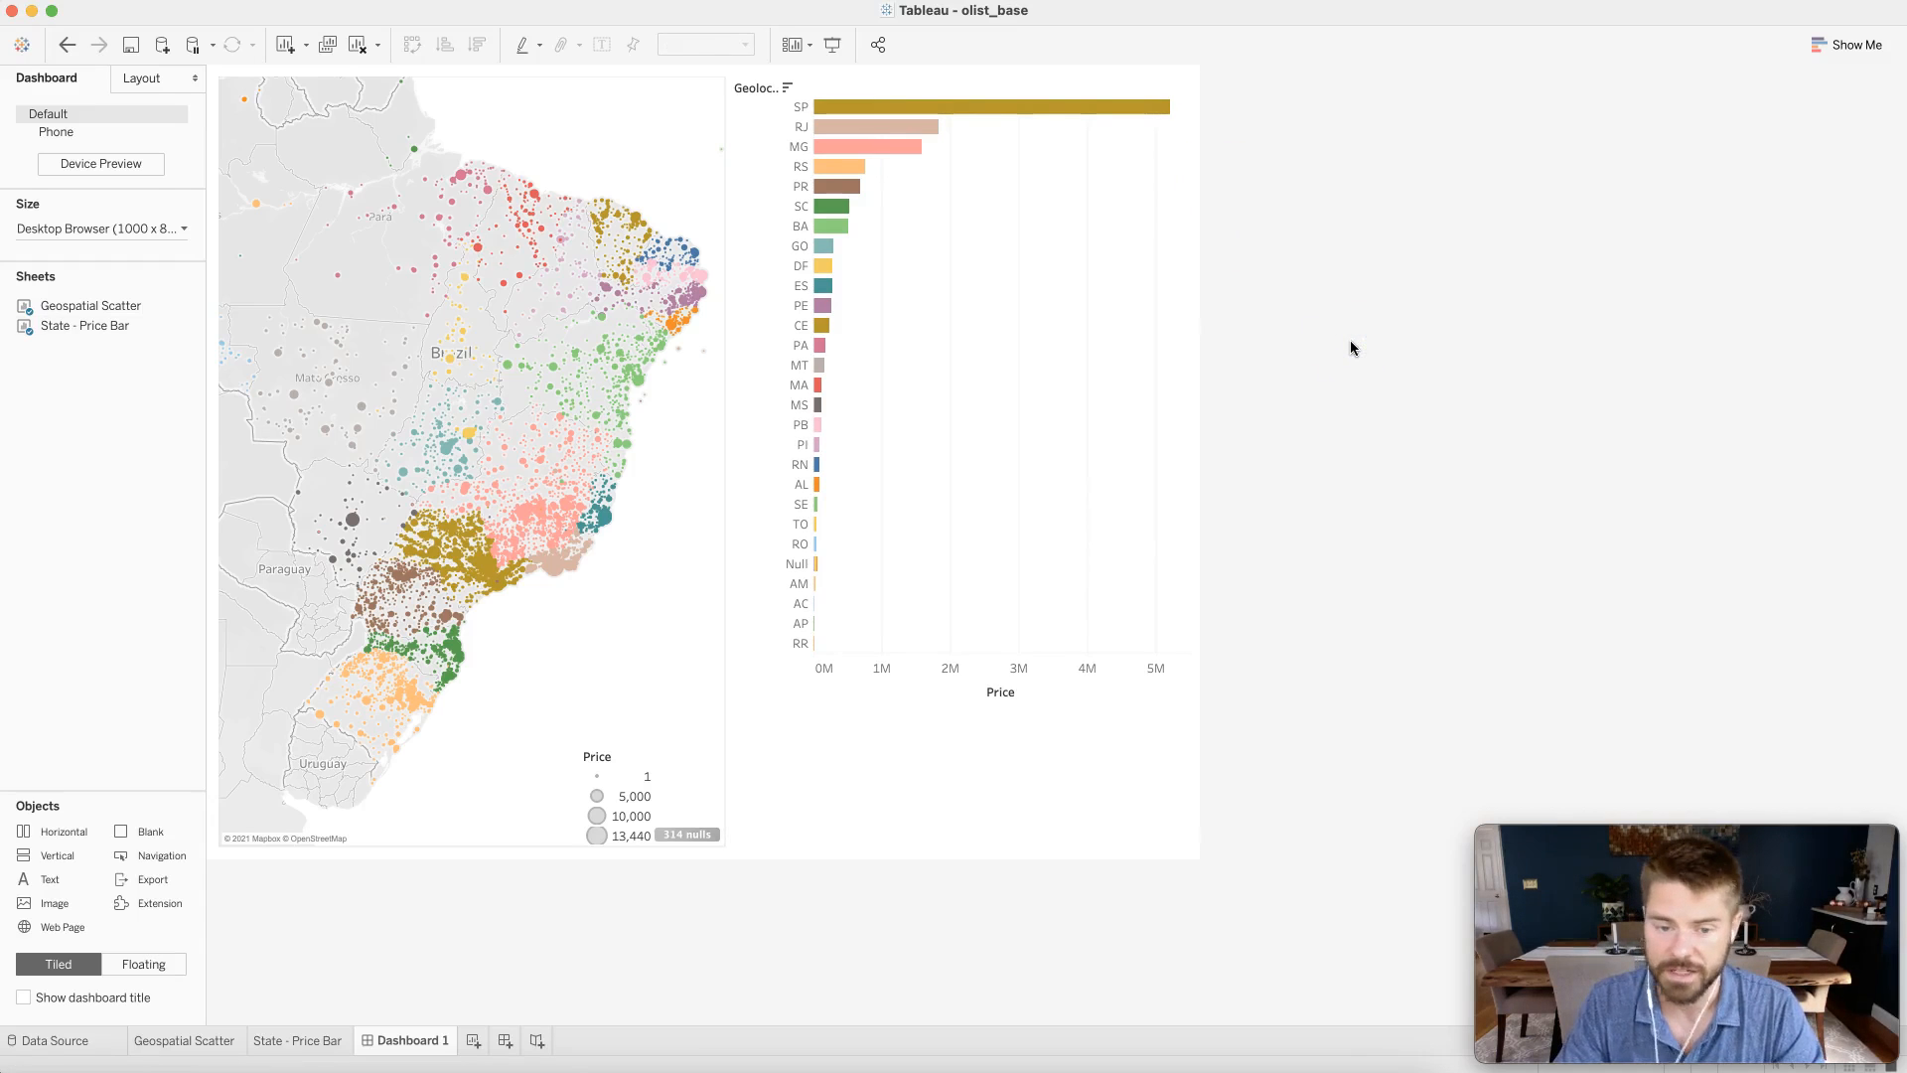
left_click(832, 520)
left_click(221, 675)
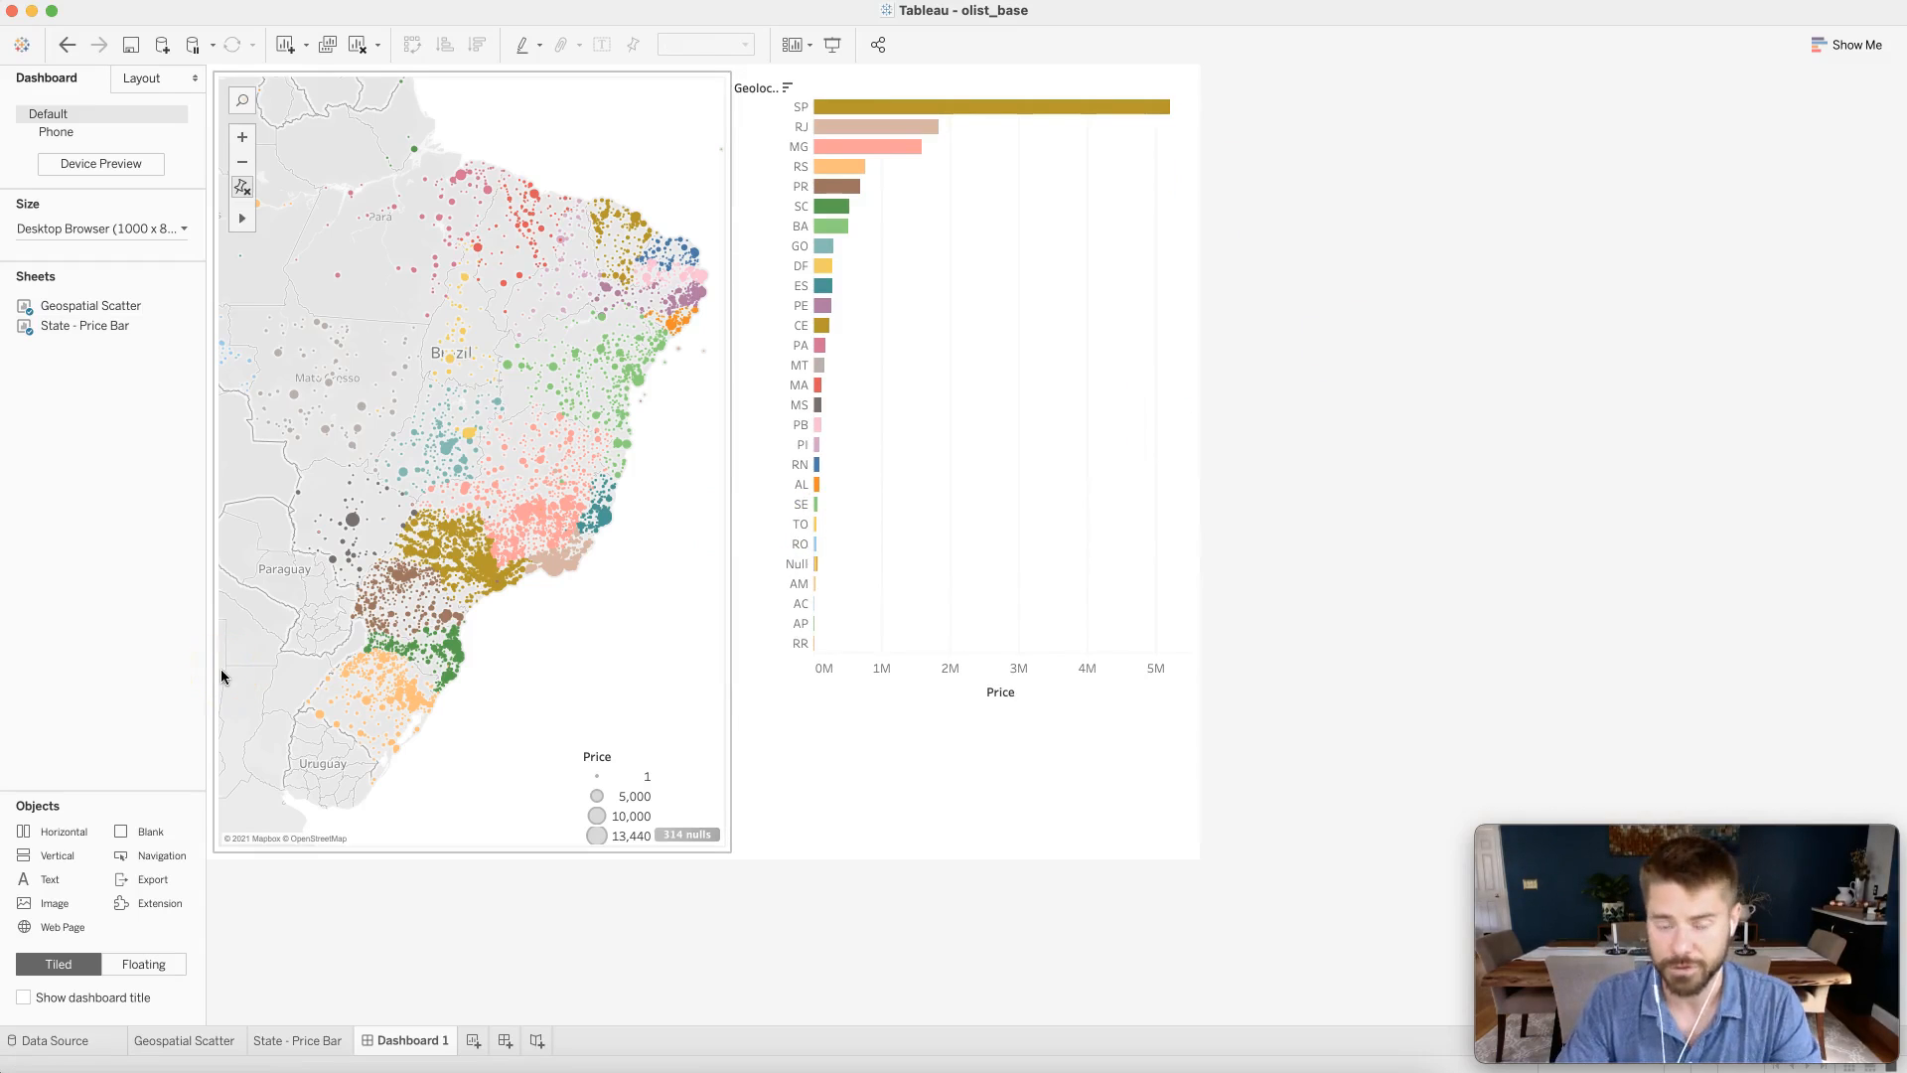